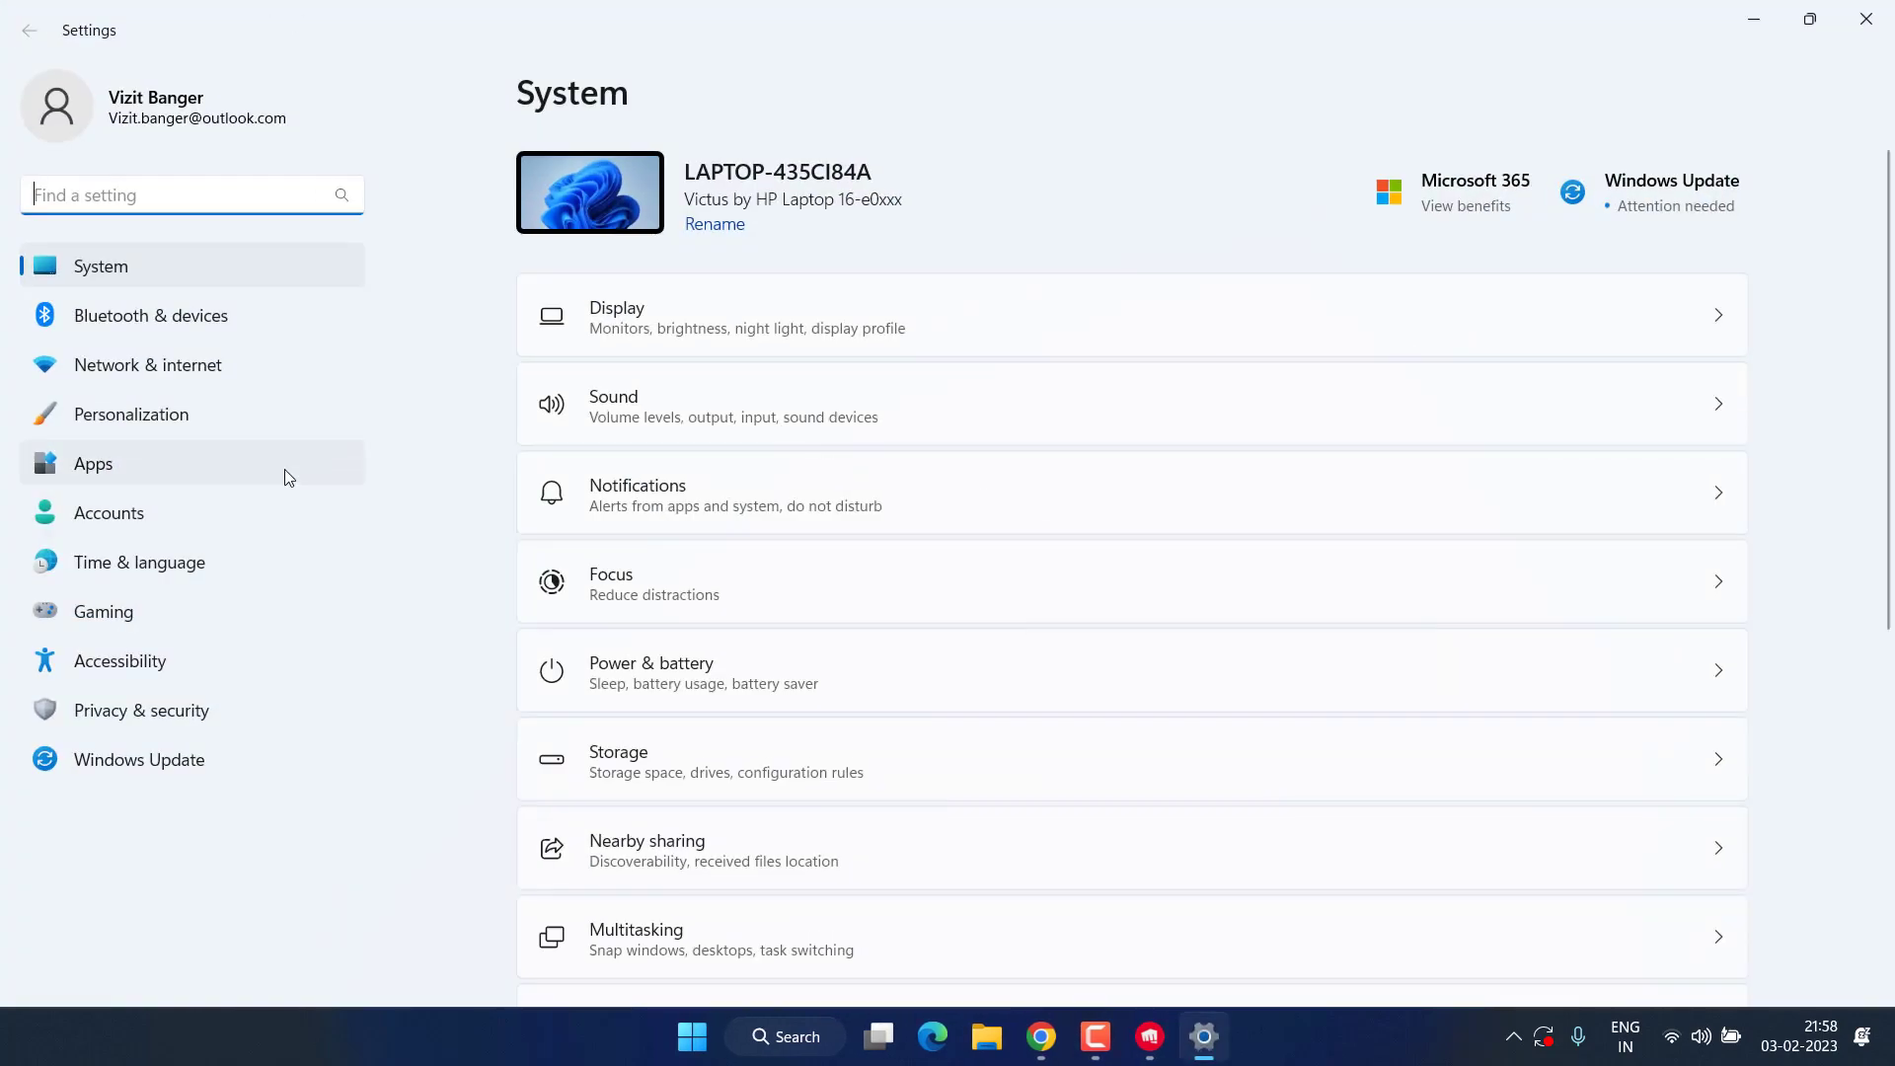
- Check Windows Update for available updates and close Settings
left_click(157, 773)
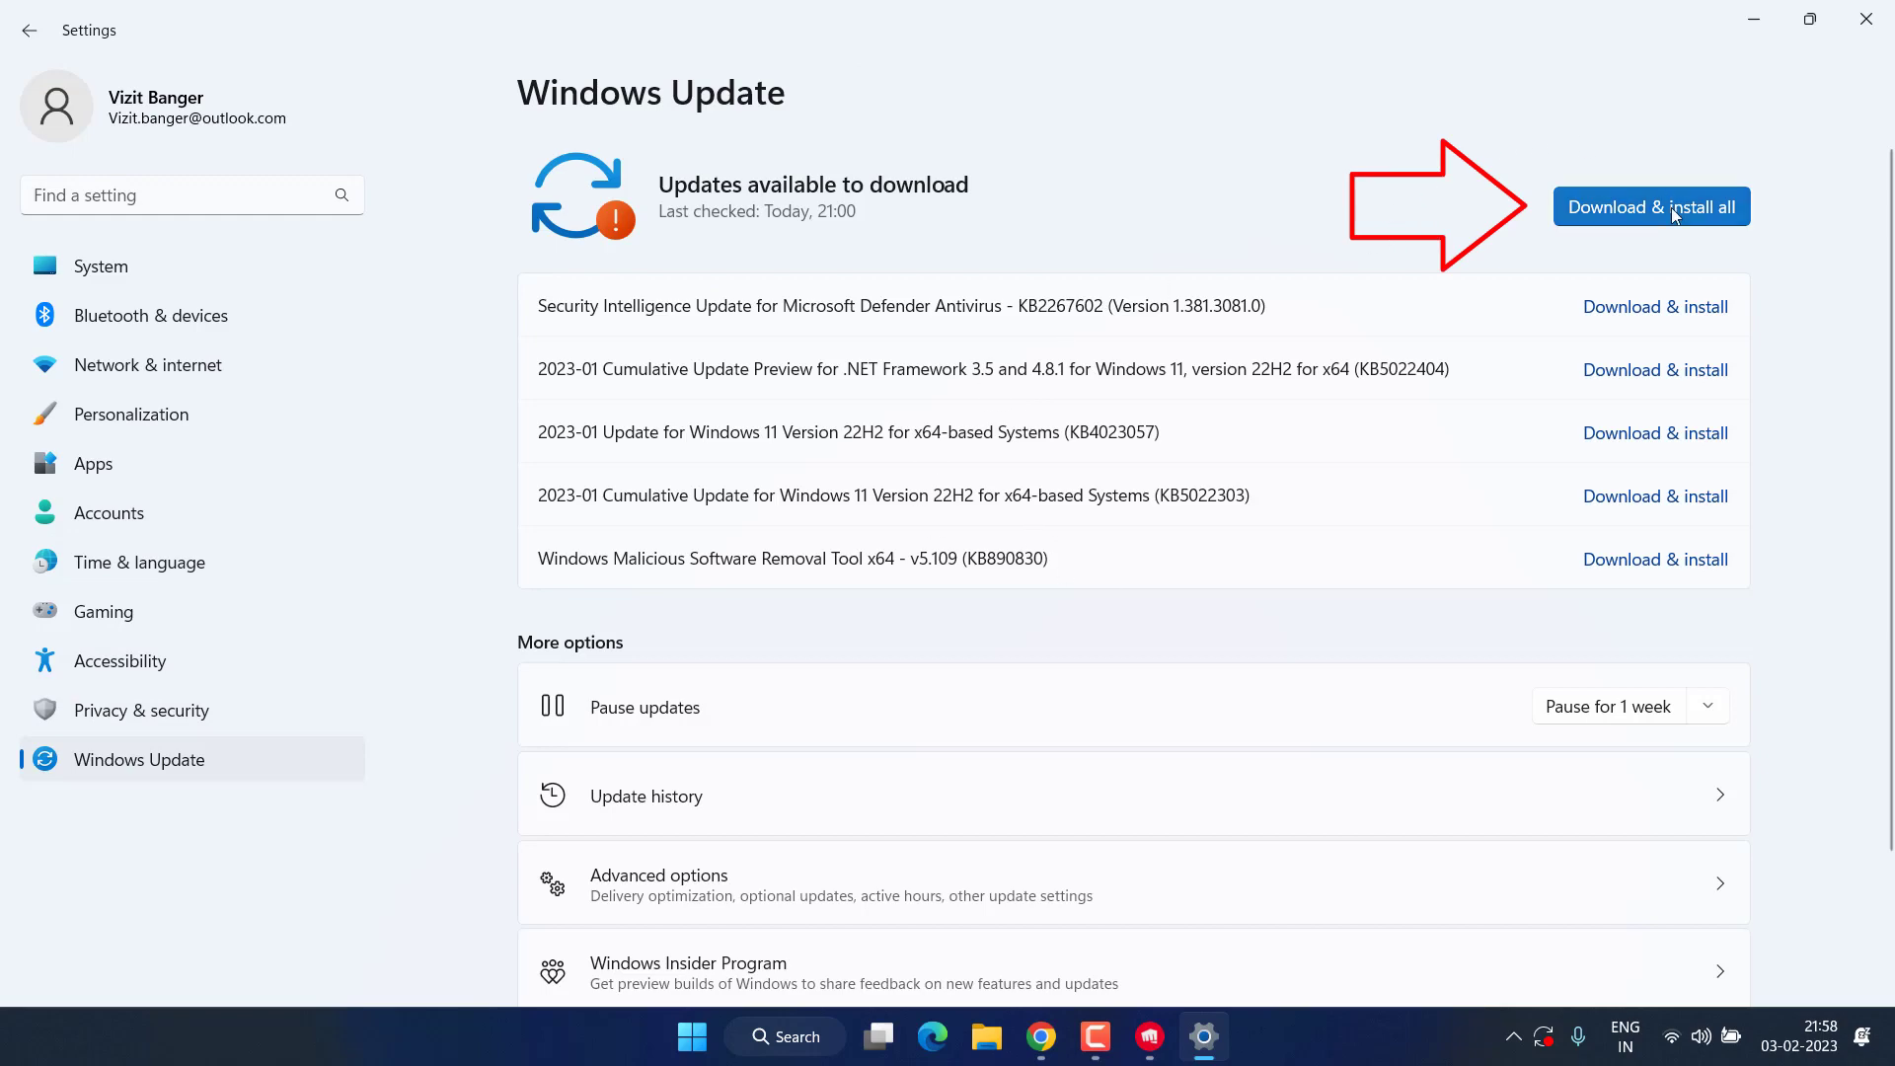
left_click(1866, 19)
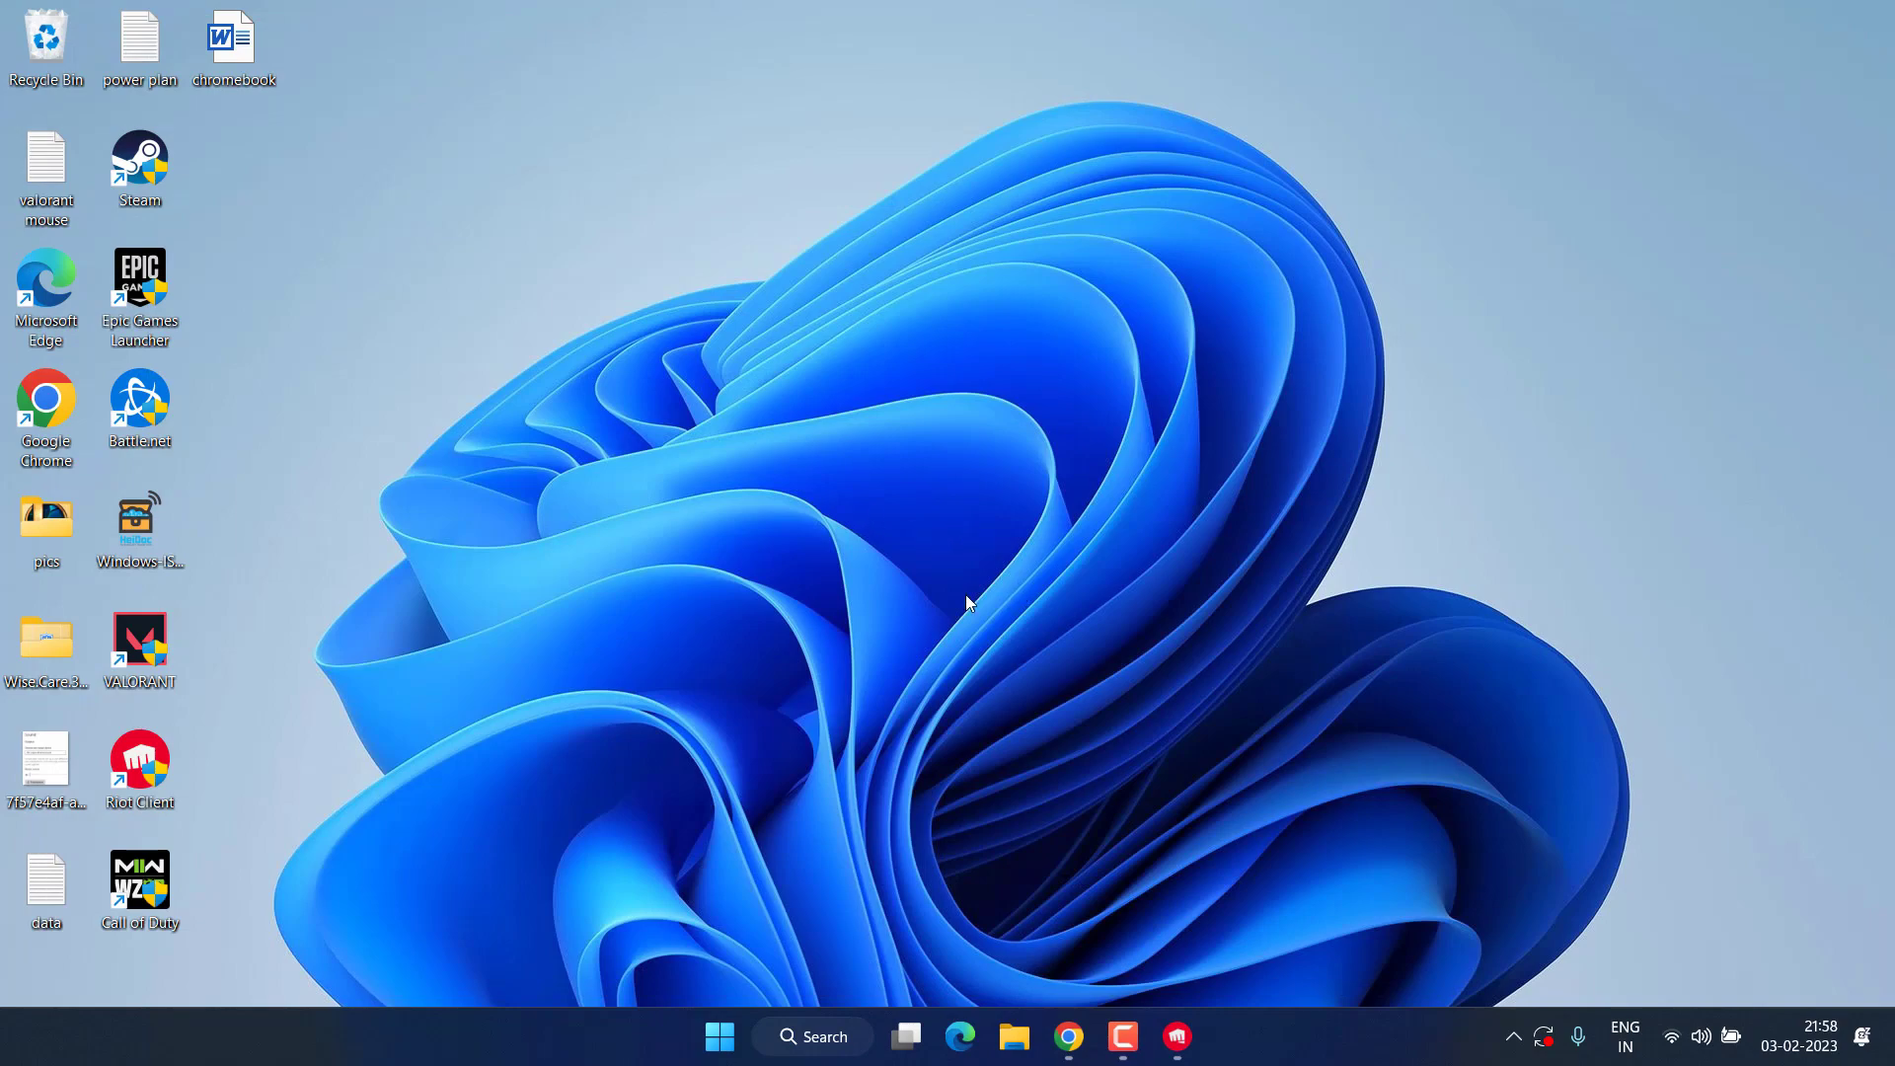
- Switch to the Riot Client, check the VALORANT page for a game update, and minimize the window
left_click(1178, 1035)
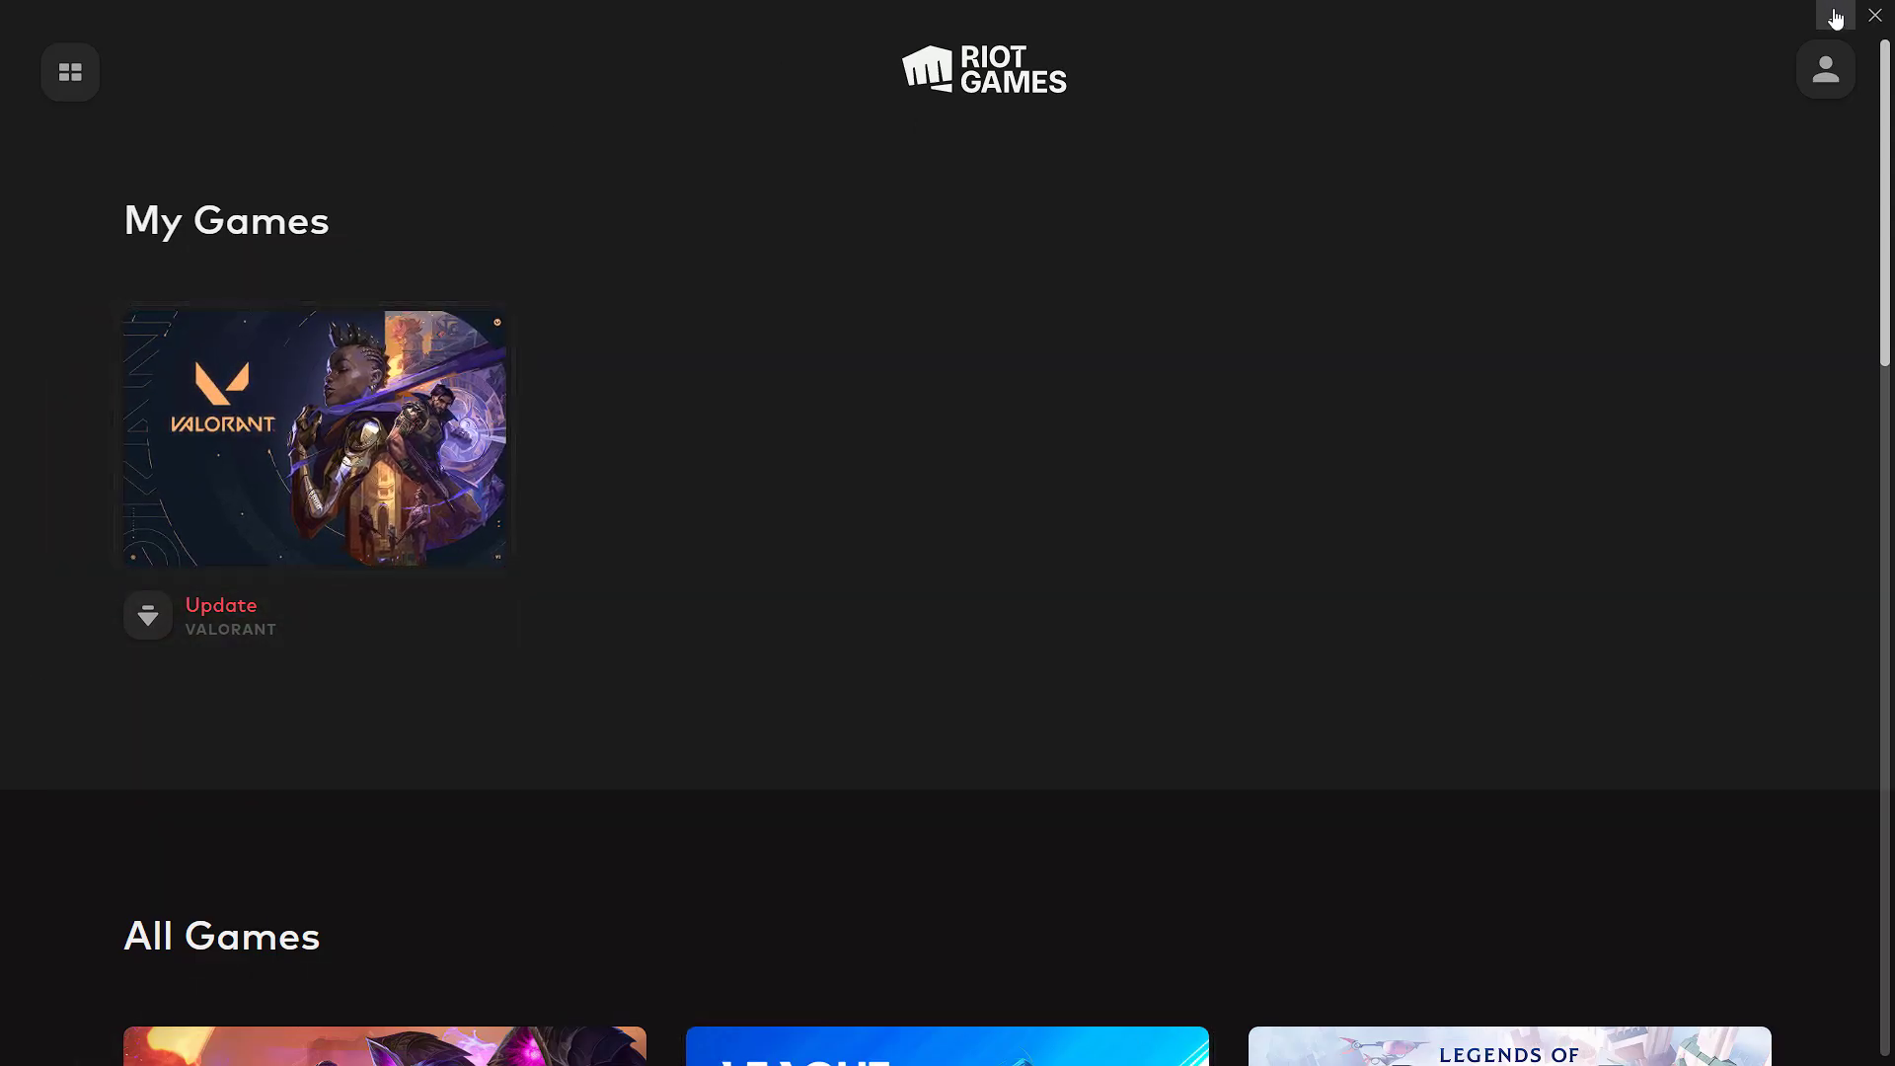
left_click(211, 624)
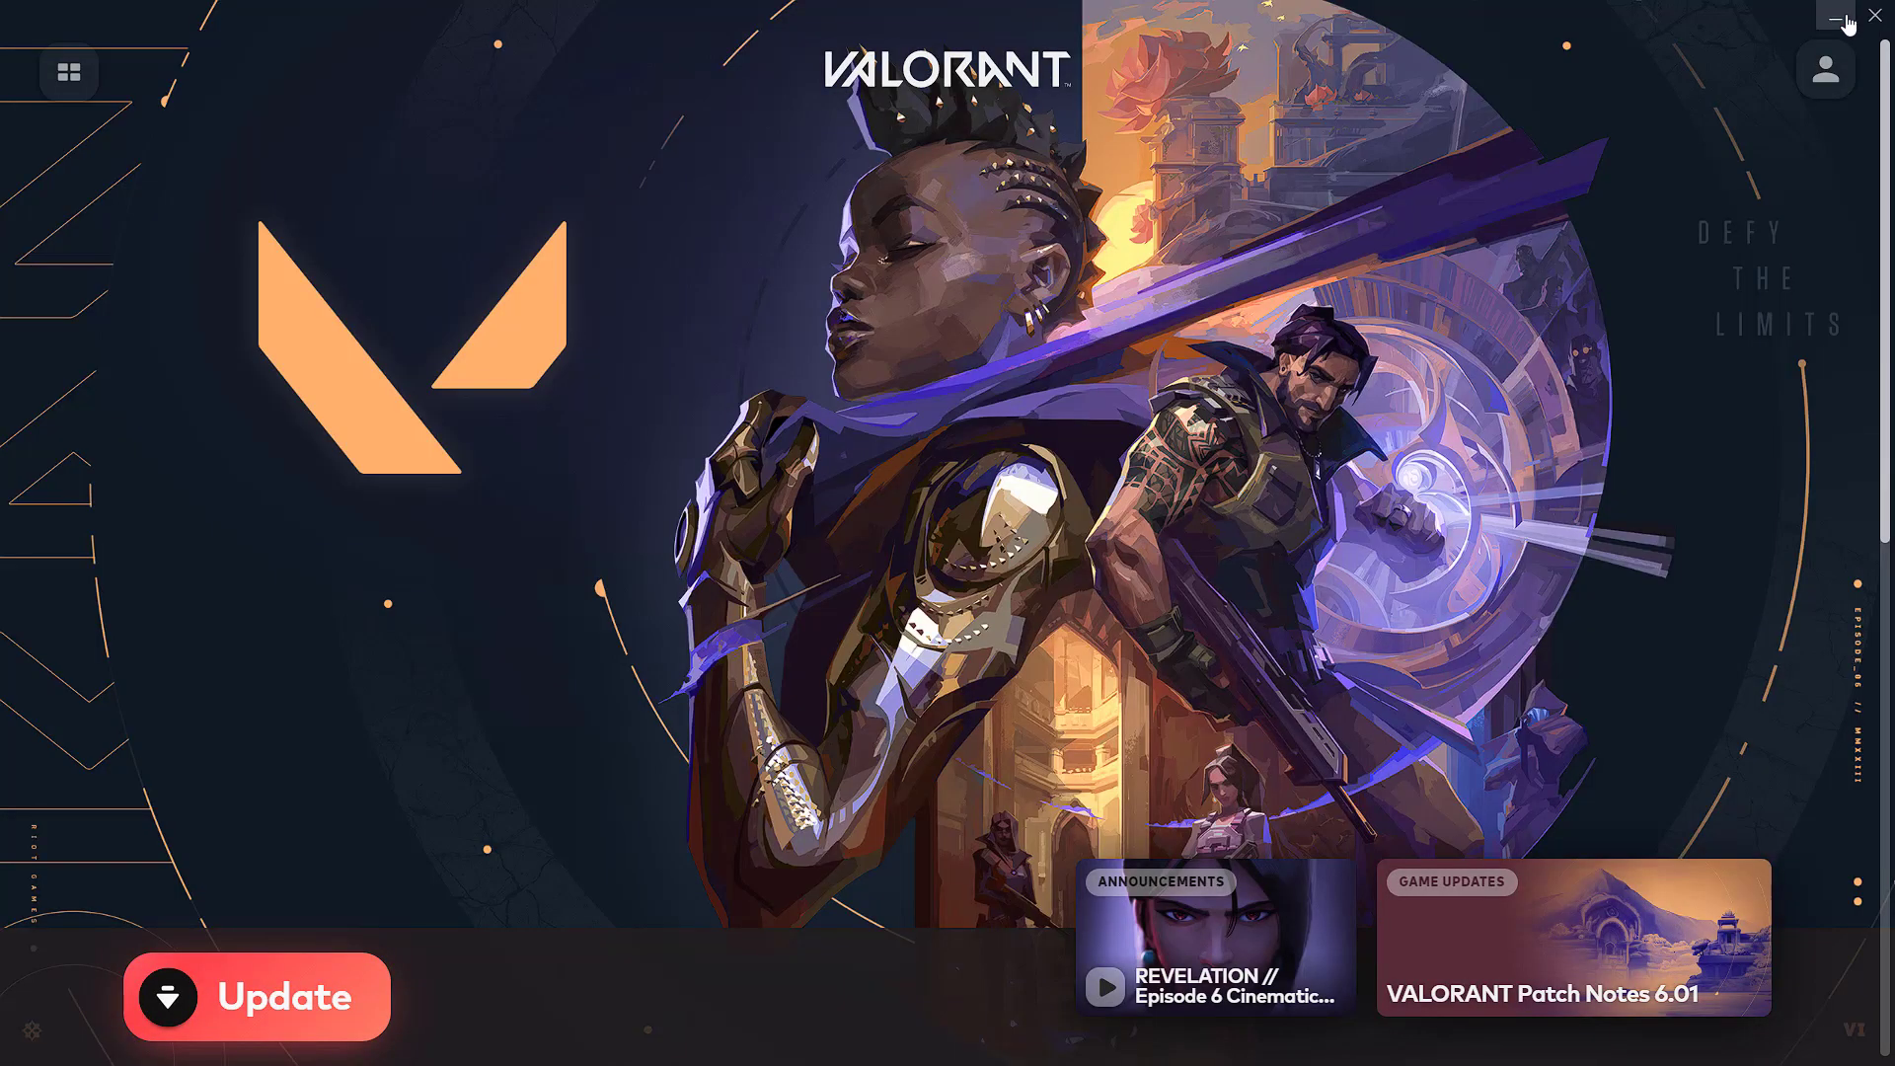
left_click(1836, 17)
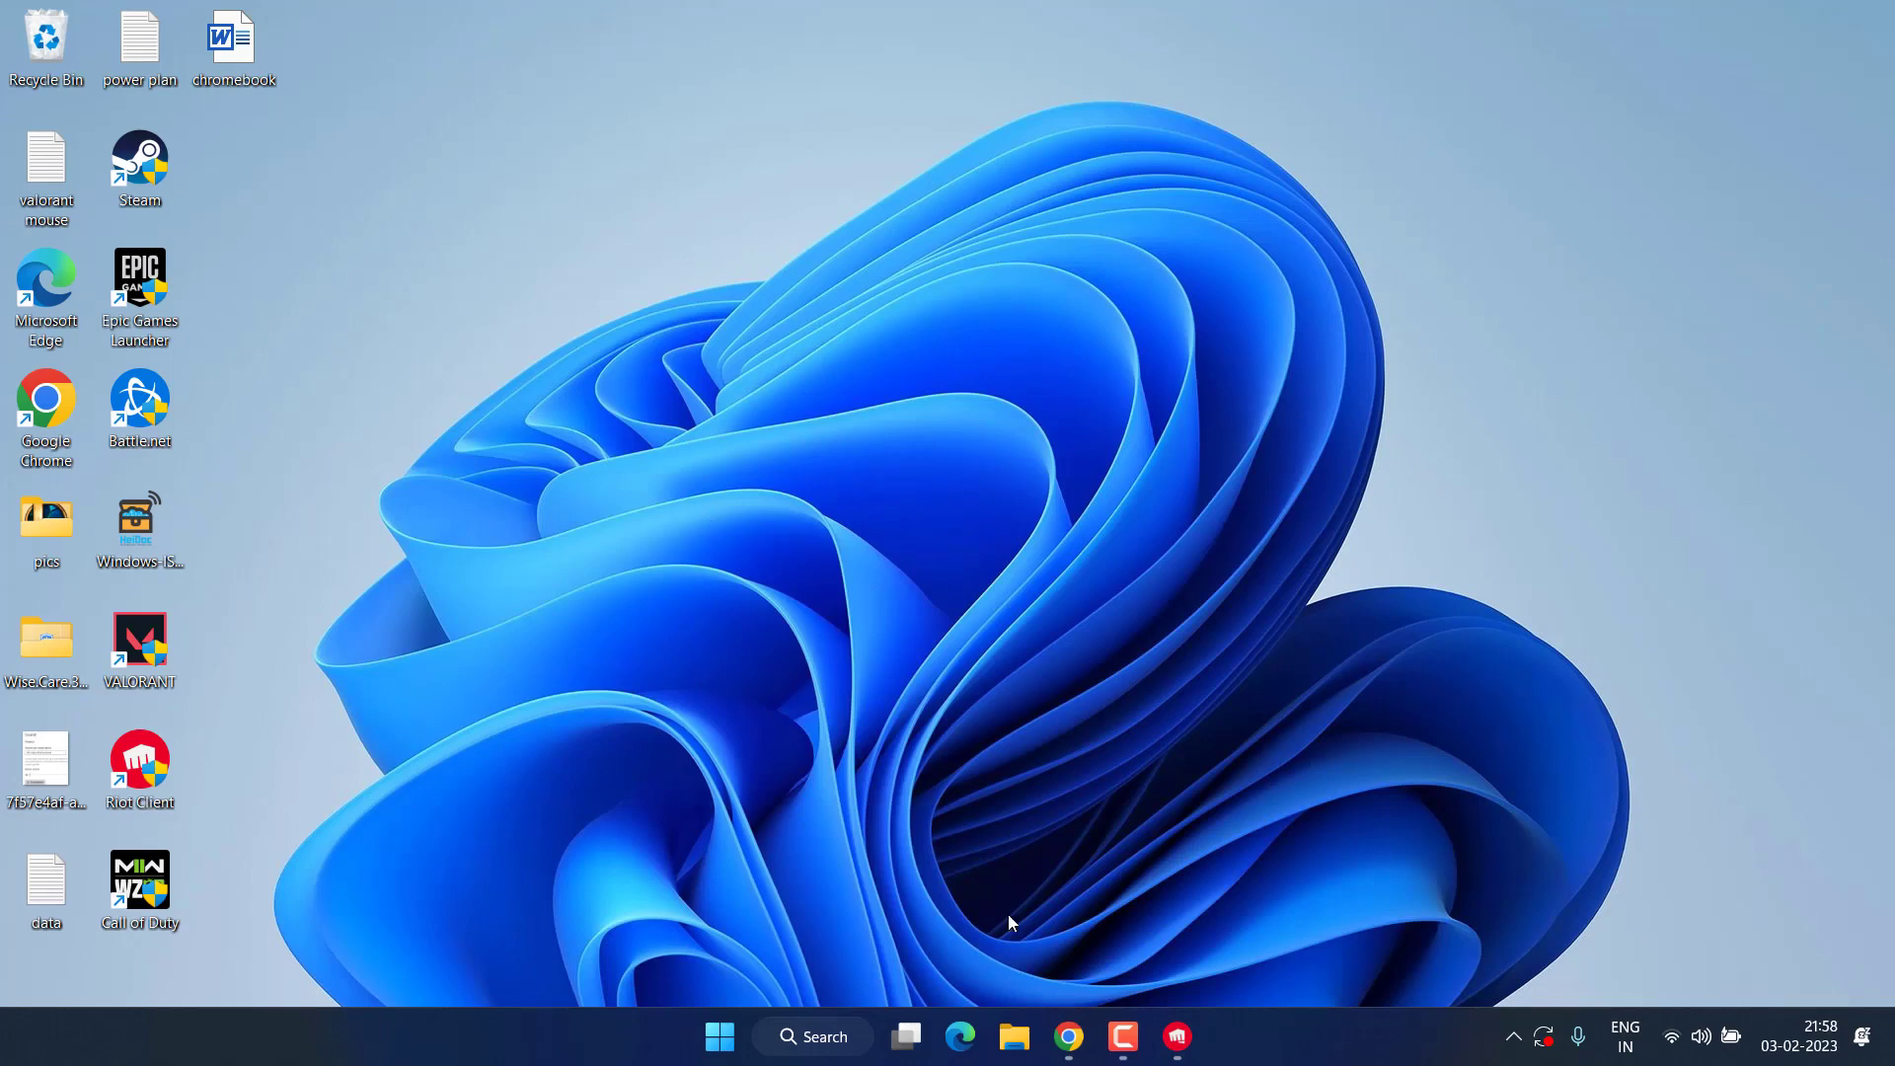
- In Chrome, download the X64 Visual C++ Redistributable from the Microsoft Learn page and save VC_redist.x64 to the Desktop
left_click(1069, 1036)
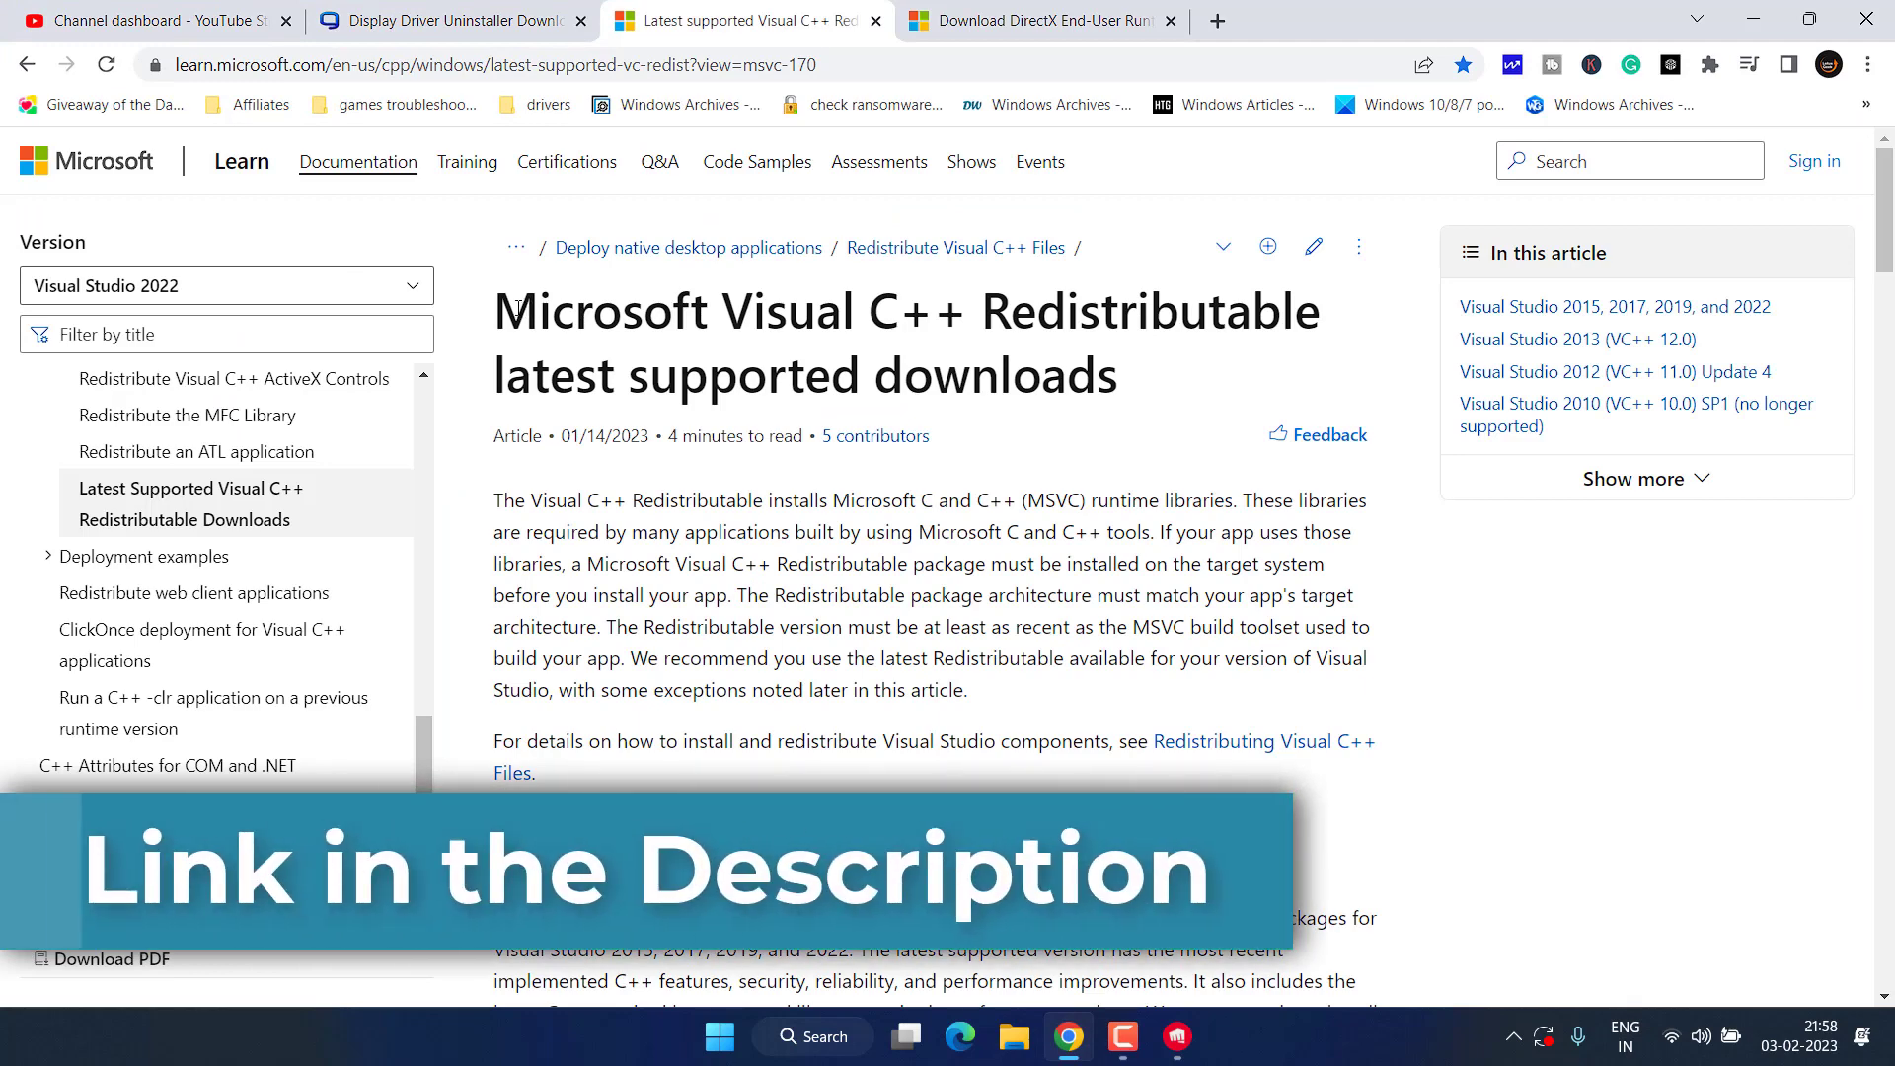
left_click_drag(520, 308, 1130, 385)
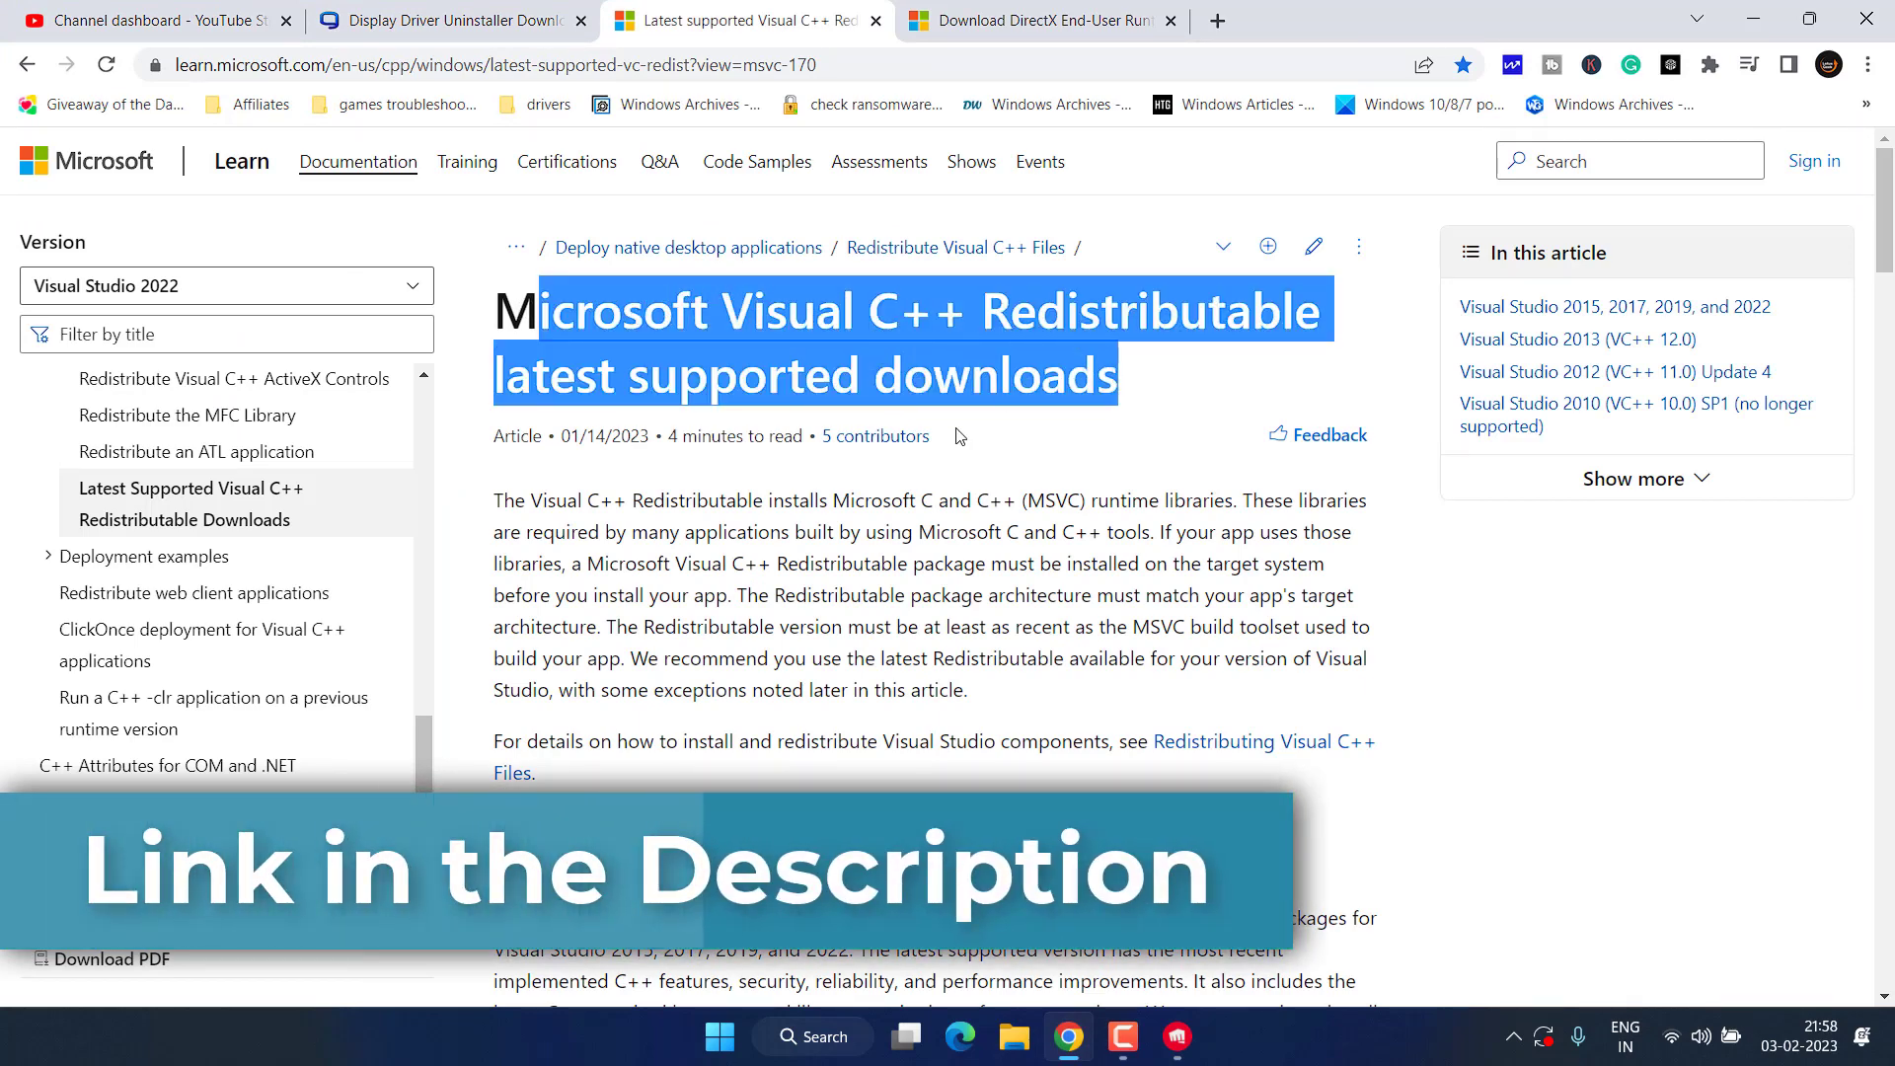
scroll(959, 436, "down", 8)
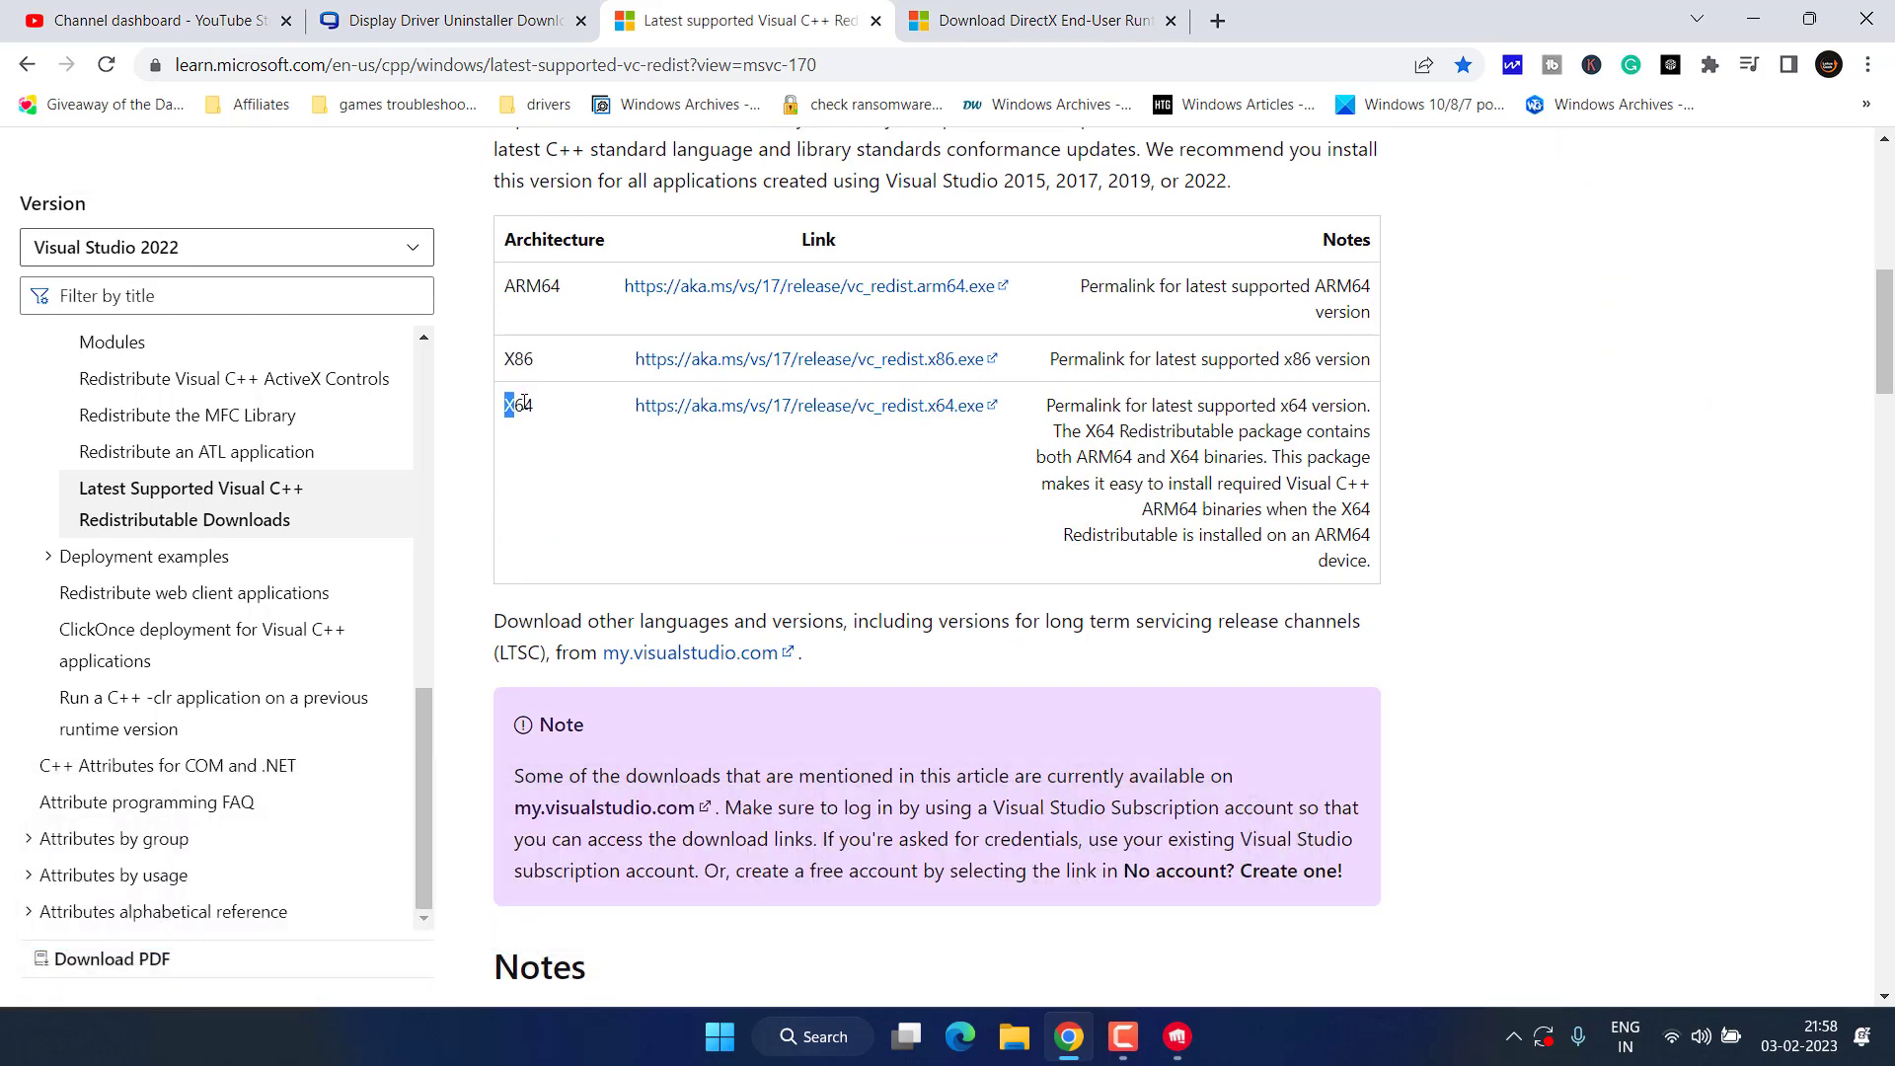
left_click_drag(524, 402, 534, 404)
left_click(736, 408)
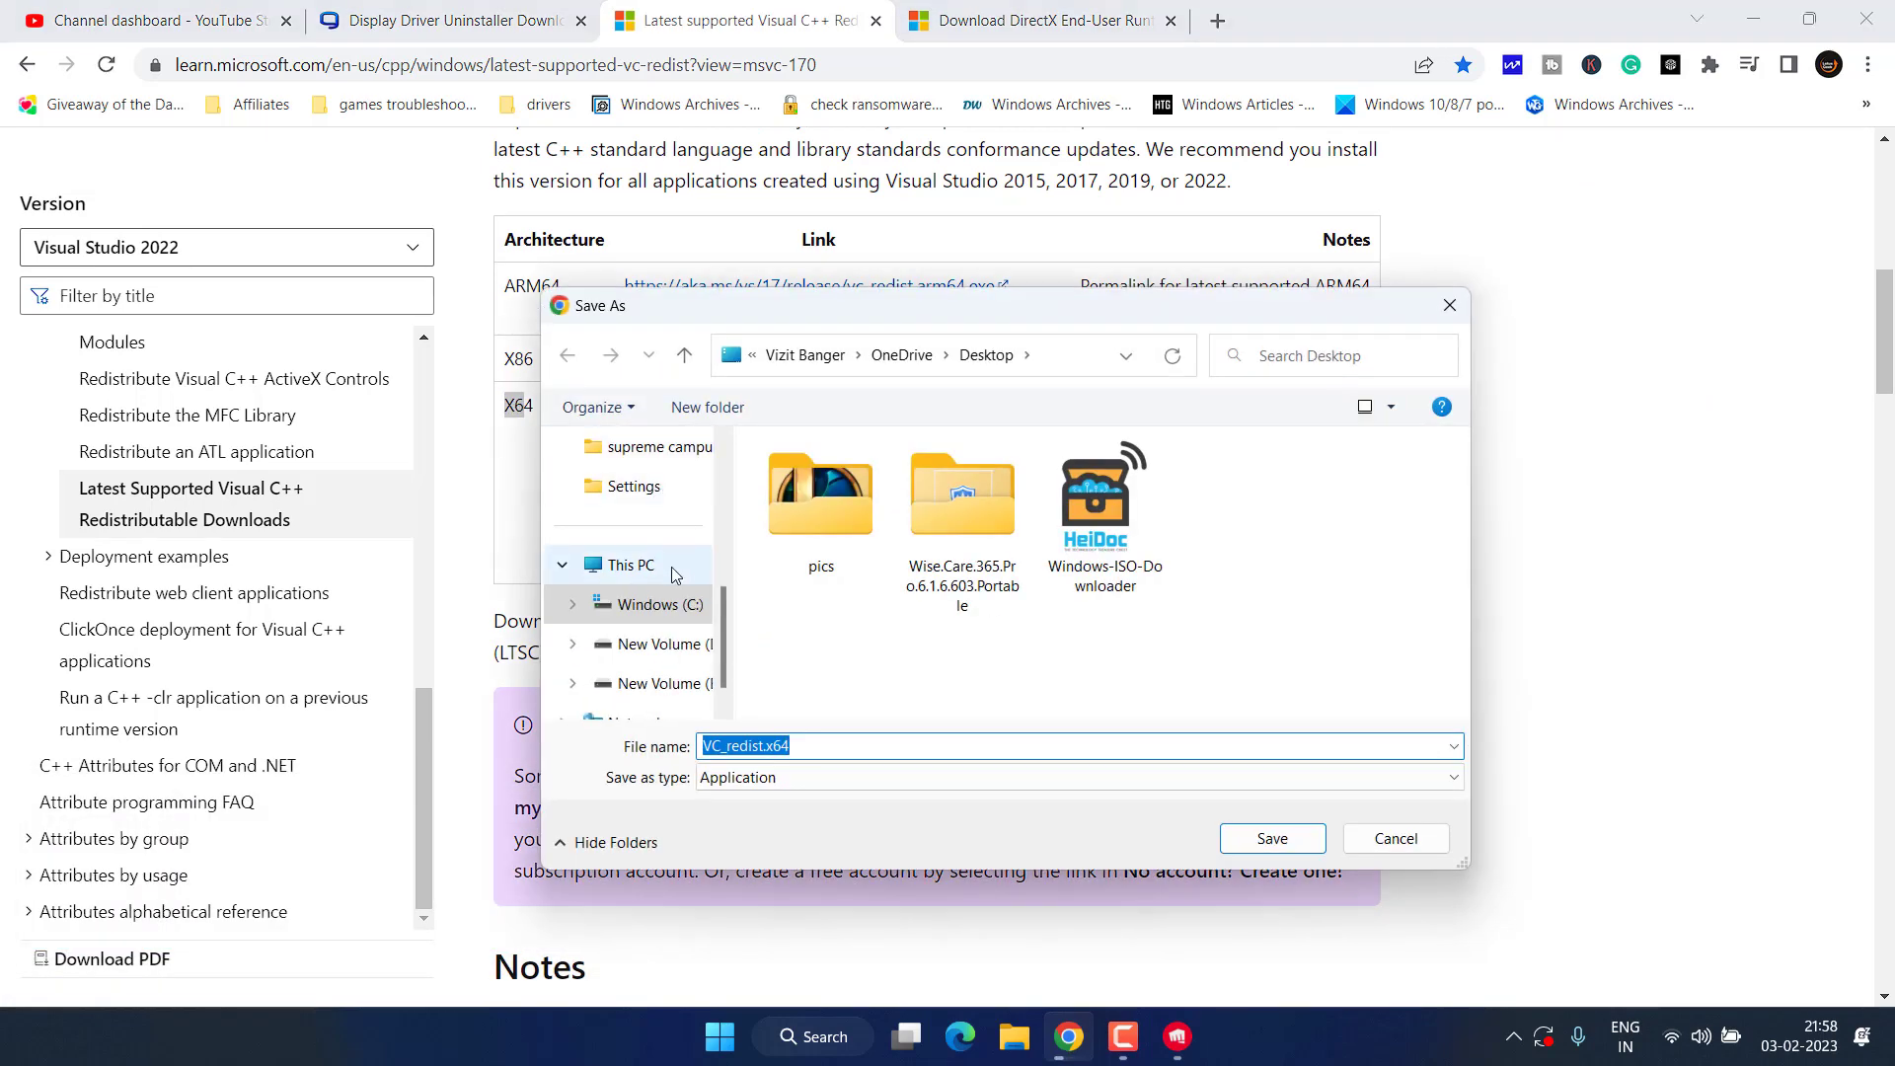
scroll(674, 575, "up", 5)
left_click(631, 526)
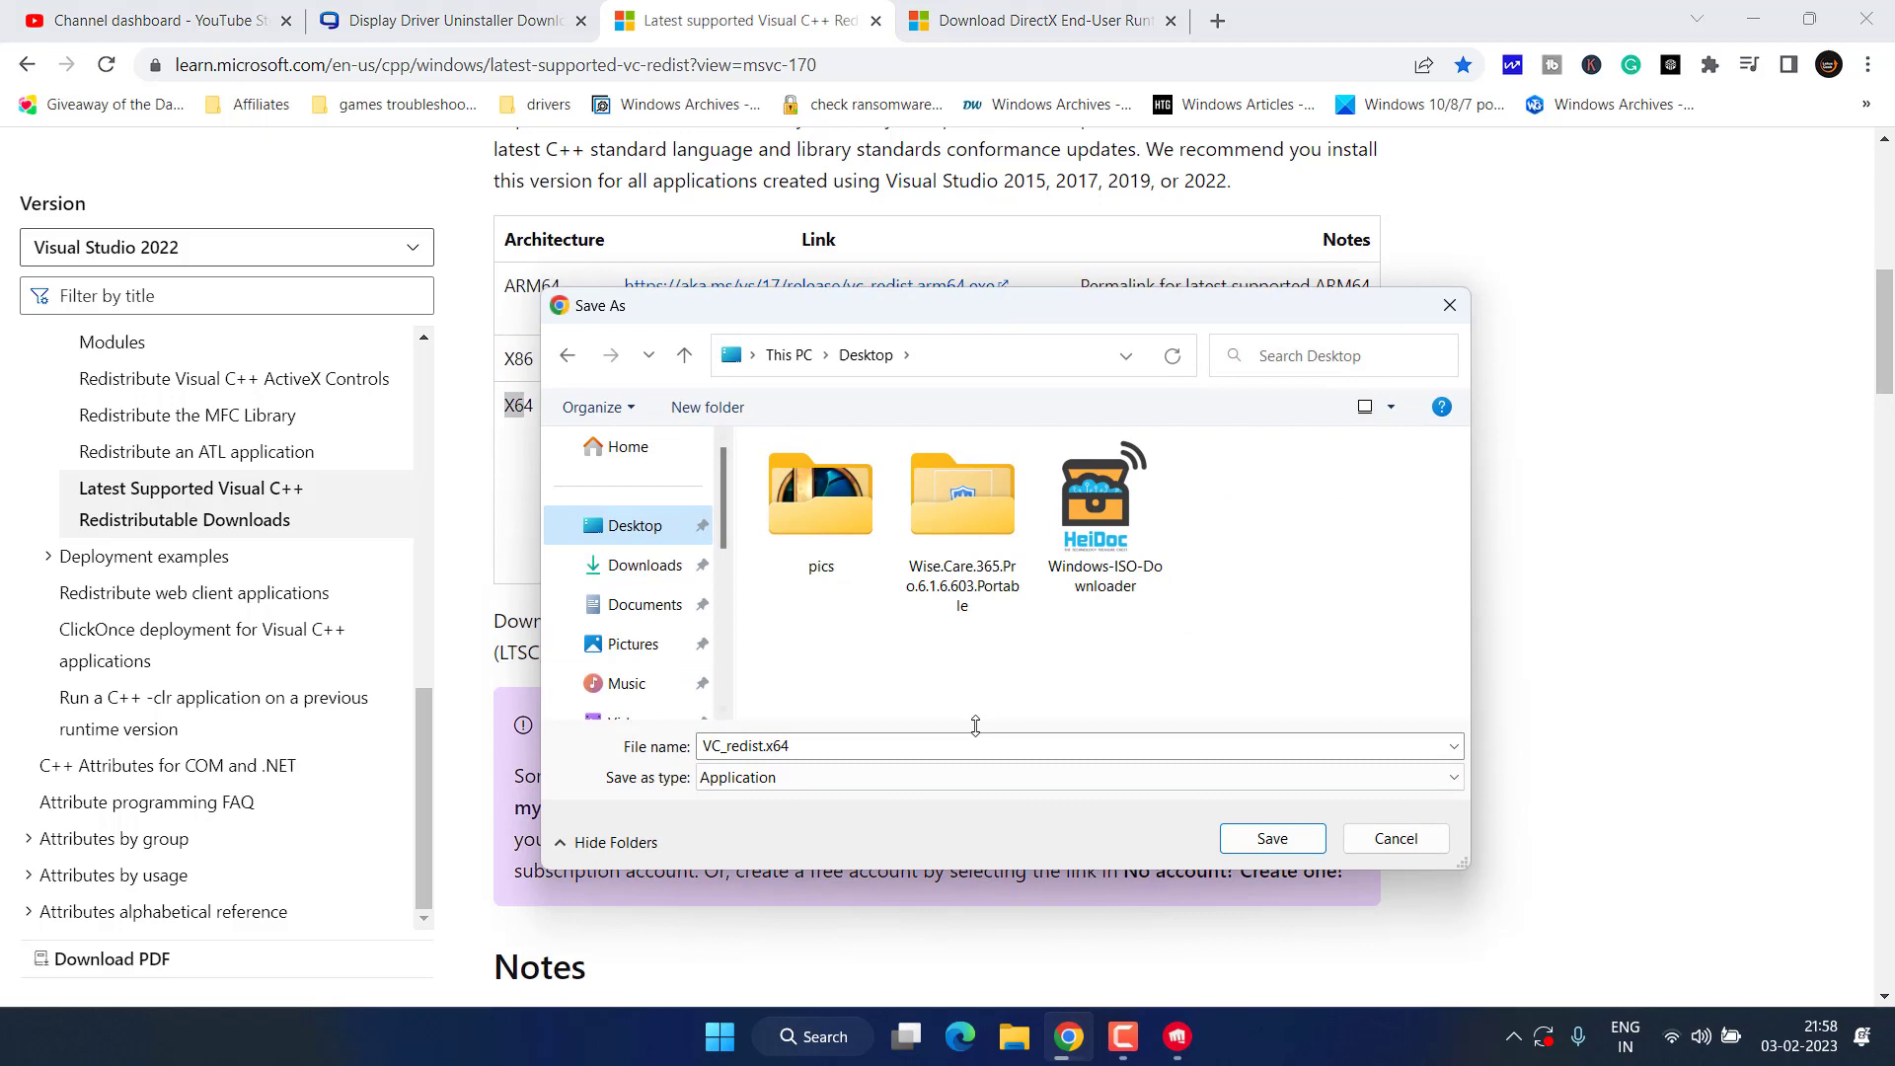
left_click(1271, 839)
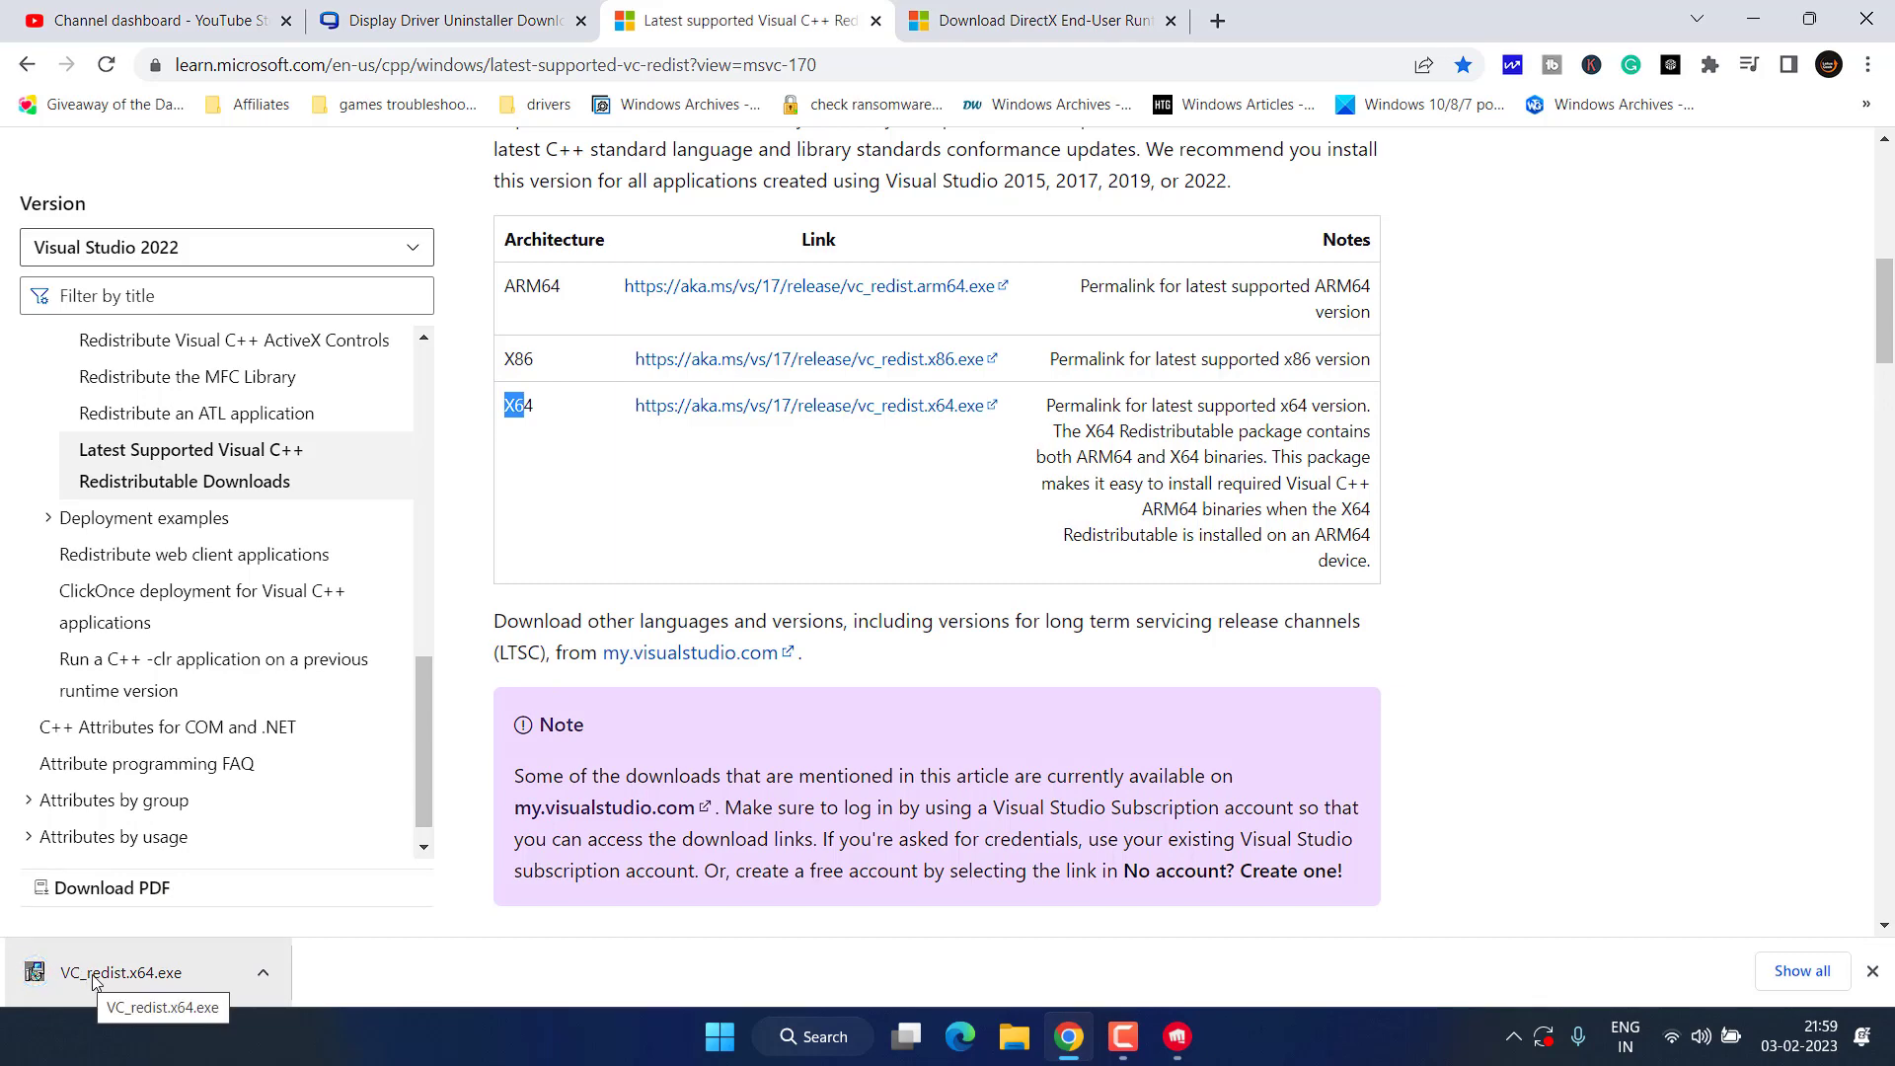
- Install Microsoft Visual C++ 2015-2022 Redistributable (x64) from the downloaded file, agreeing to the license terms, and close the installer without restarting
left_click(88, 978)
left_click(899, 619)
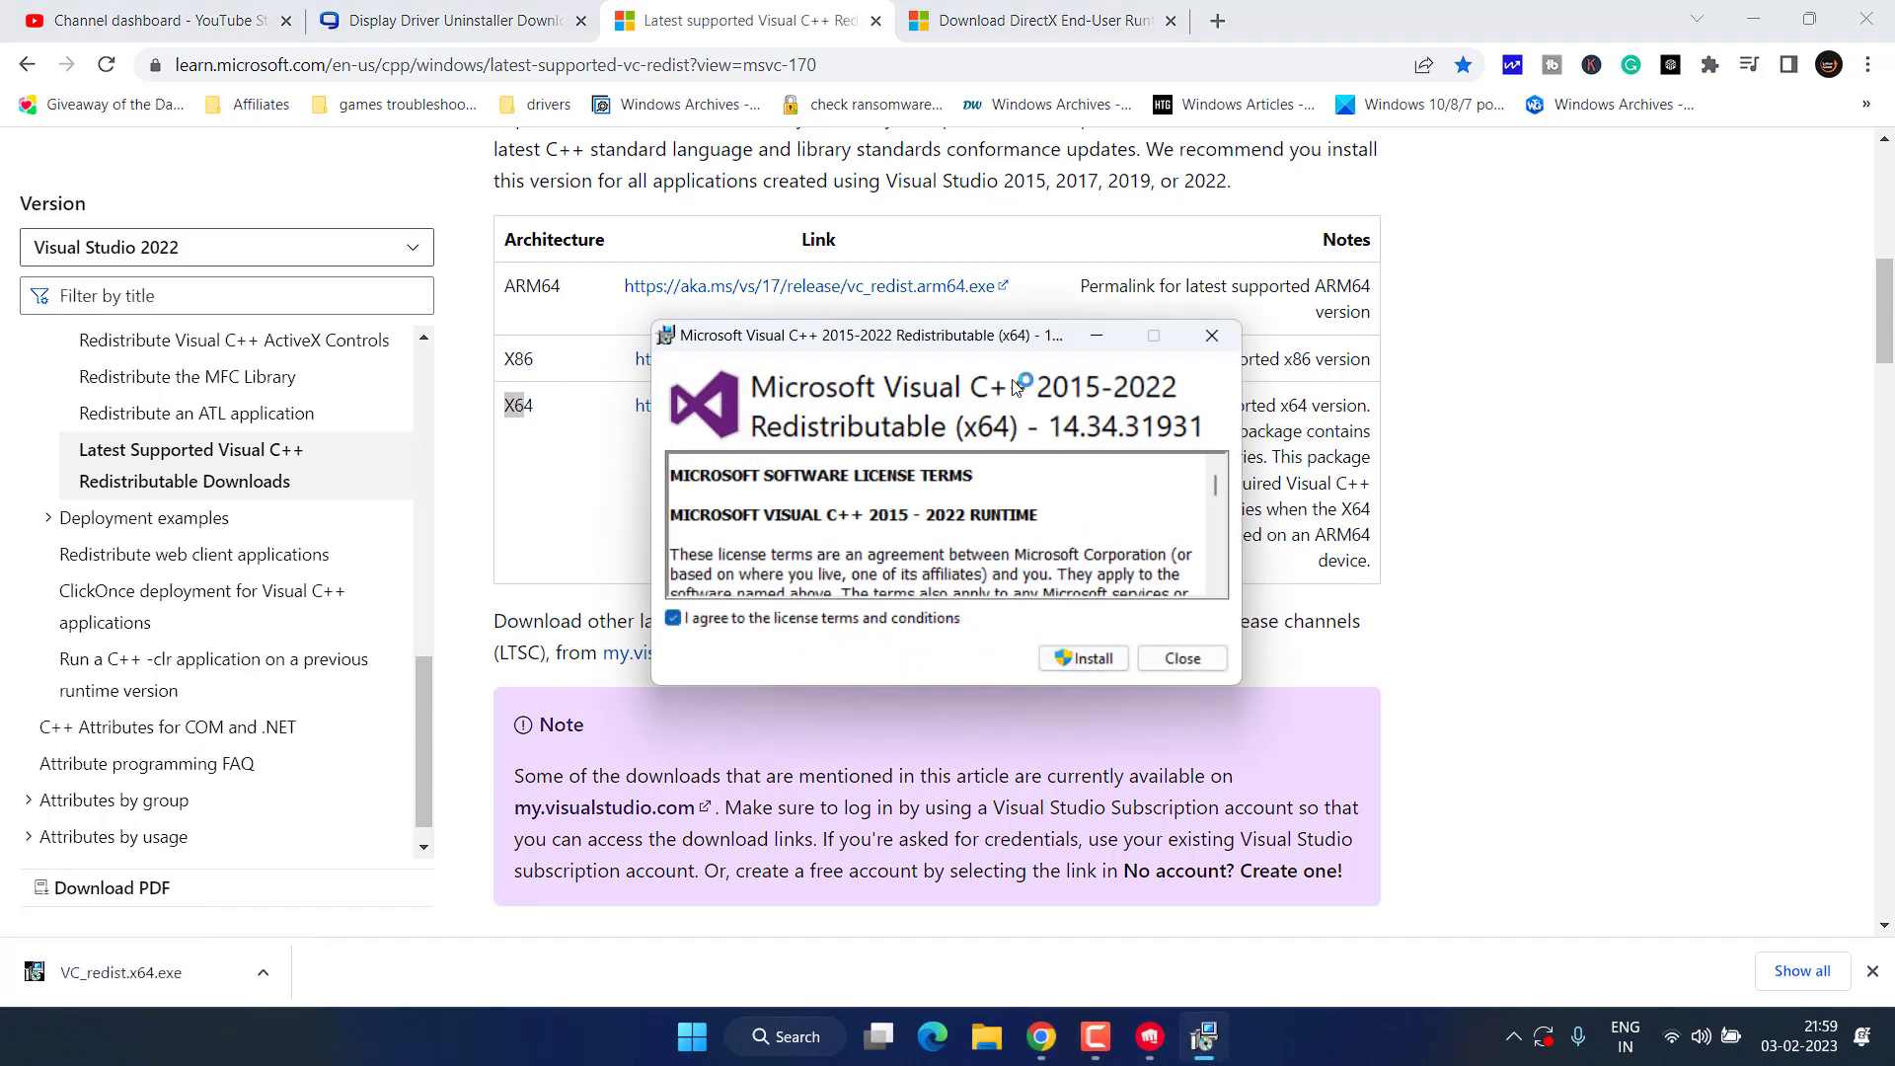
left_click(1092, 668)
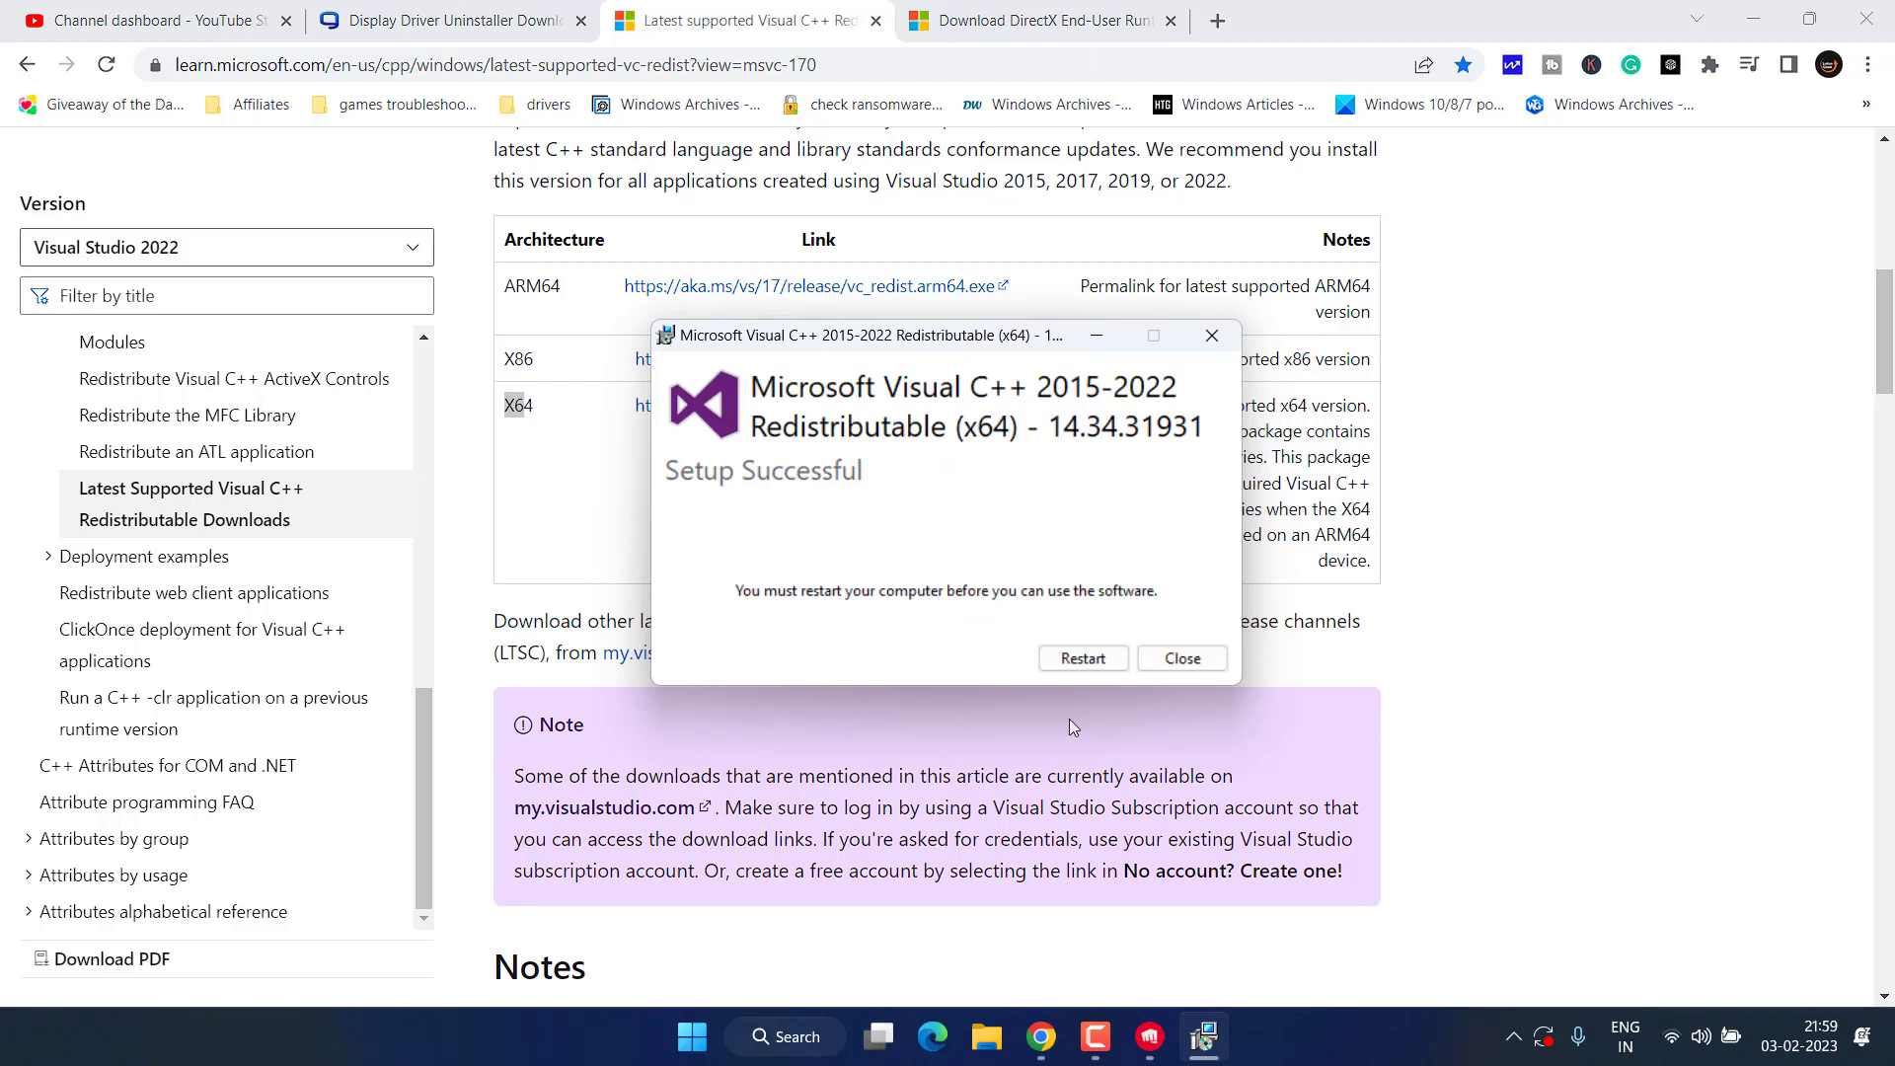
left_click(1183, 660)
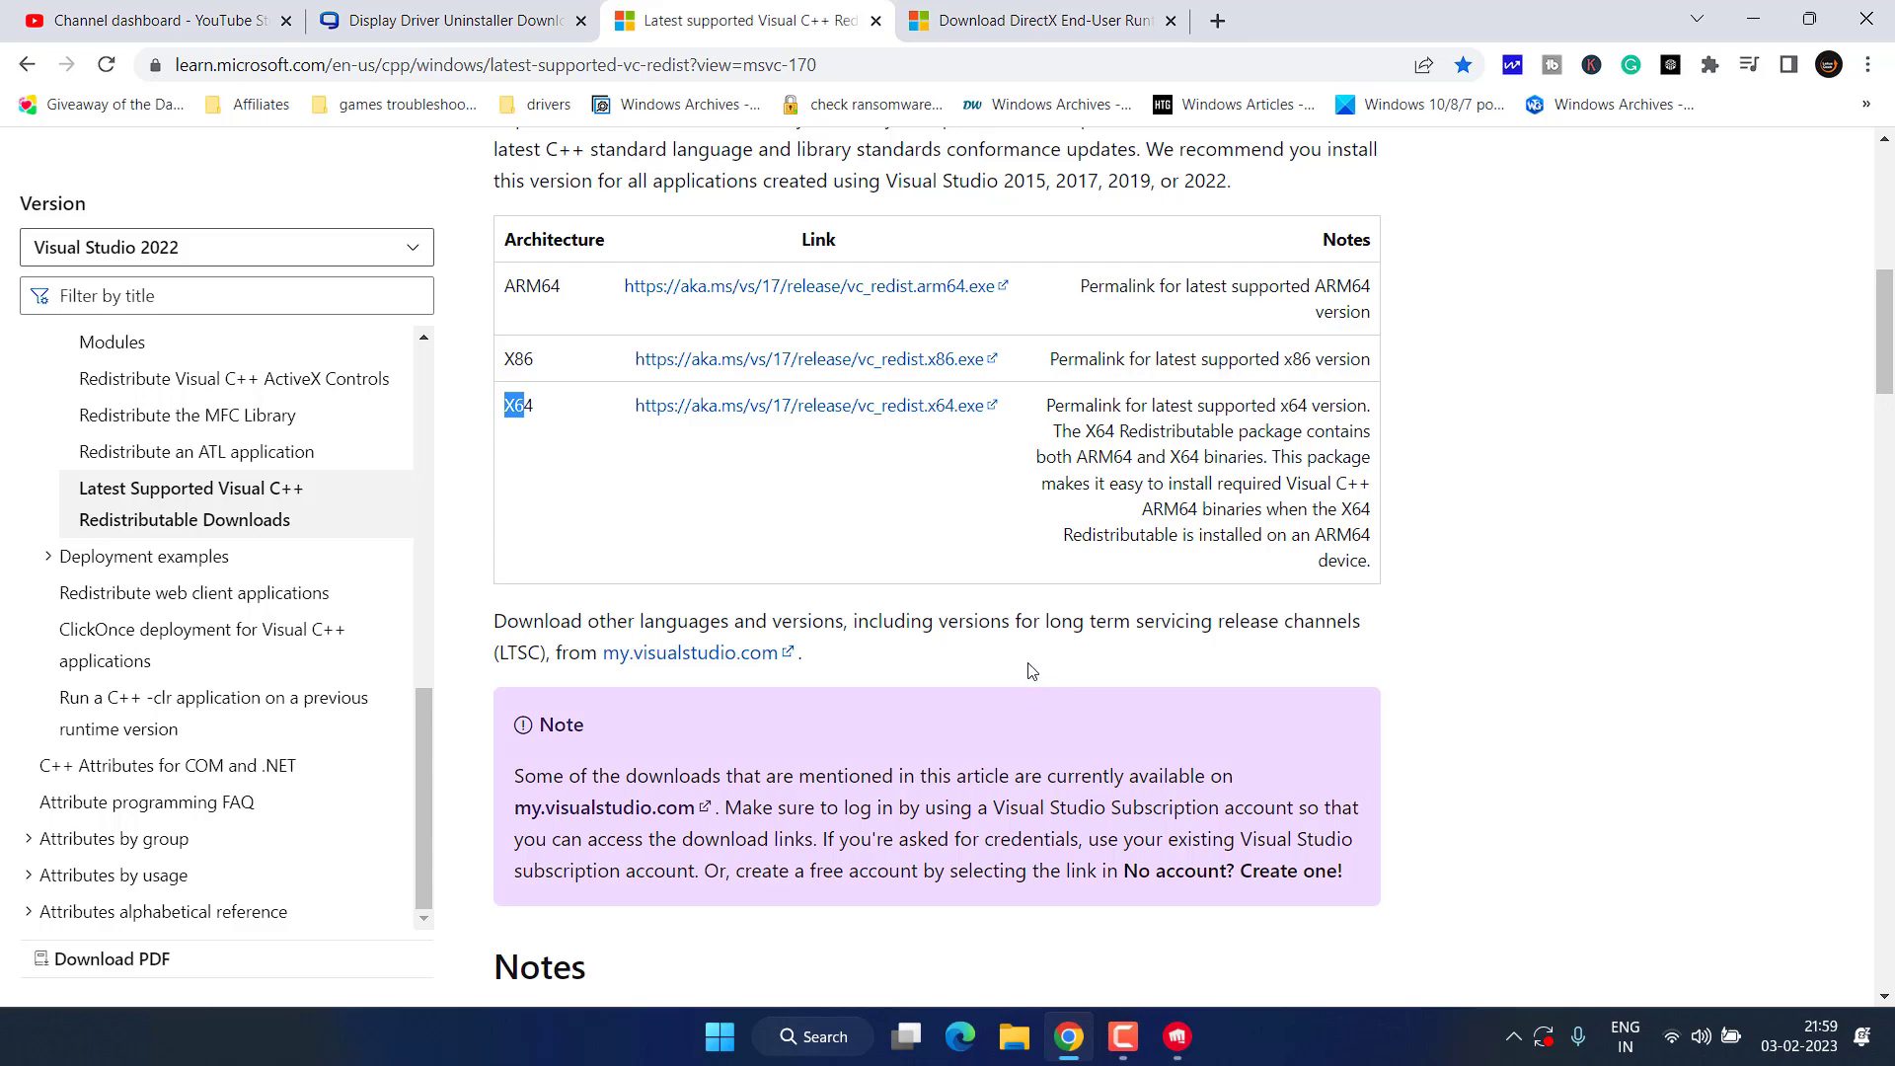
- Download the English DirectX End-User Runtime Web Installer and save dxwebsetup to the Desktop
left_click(963, 14)
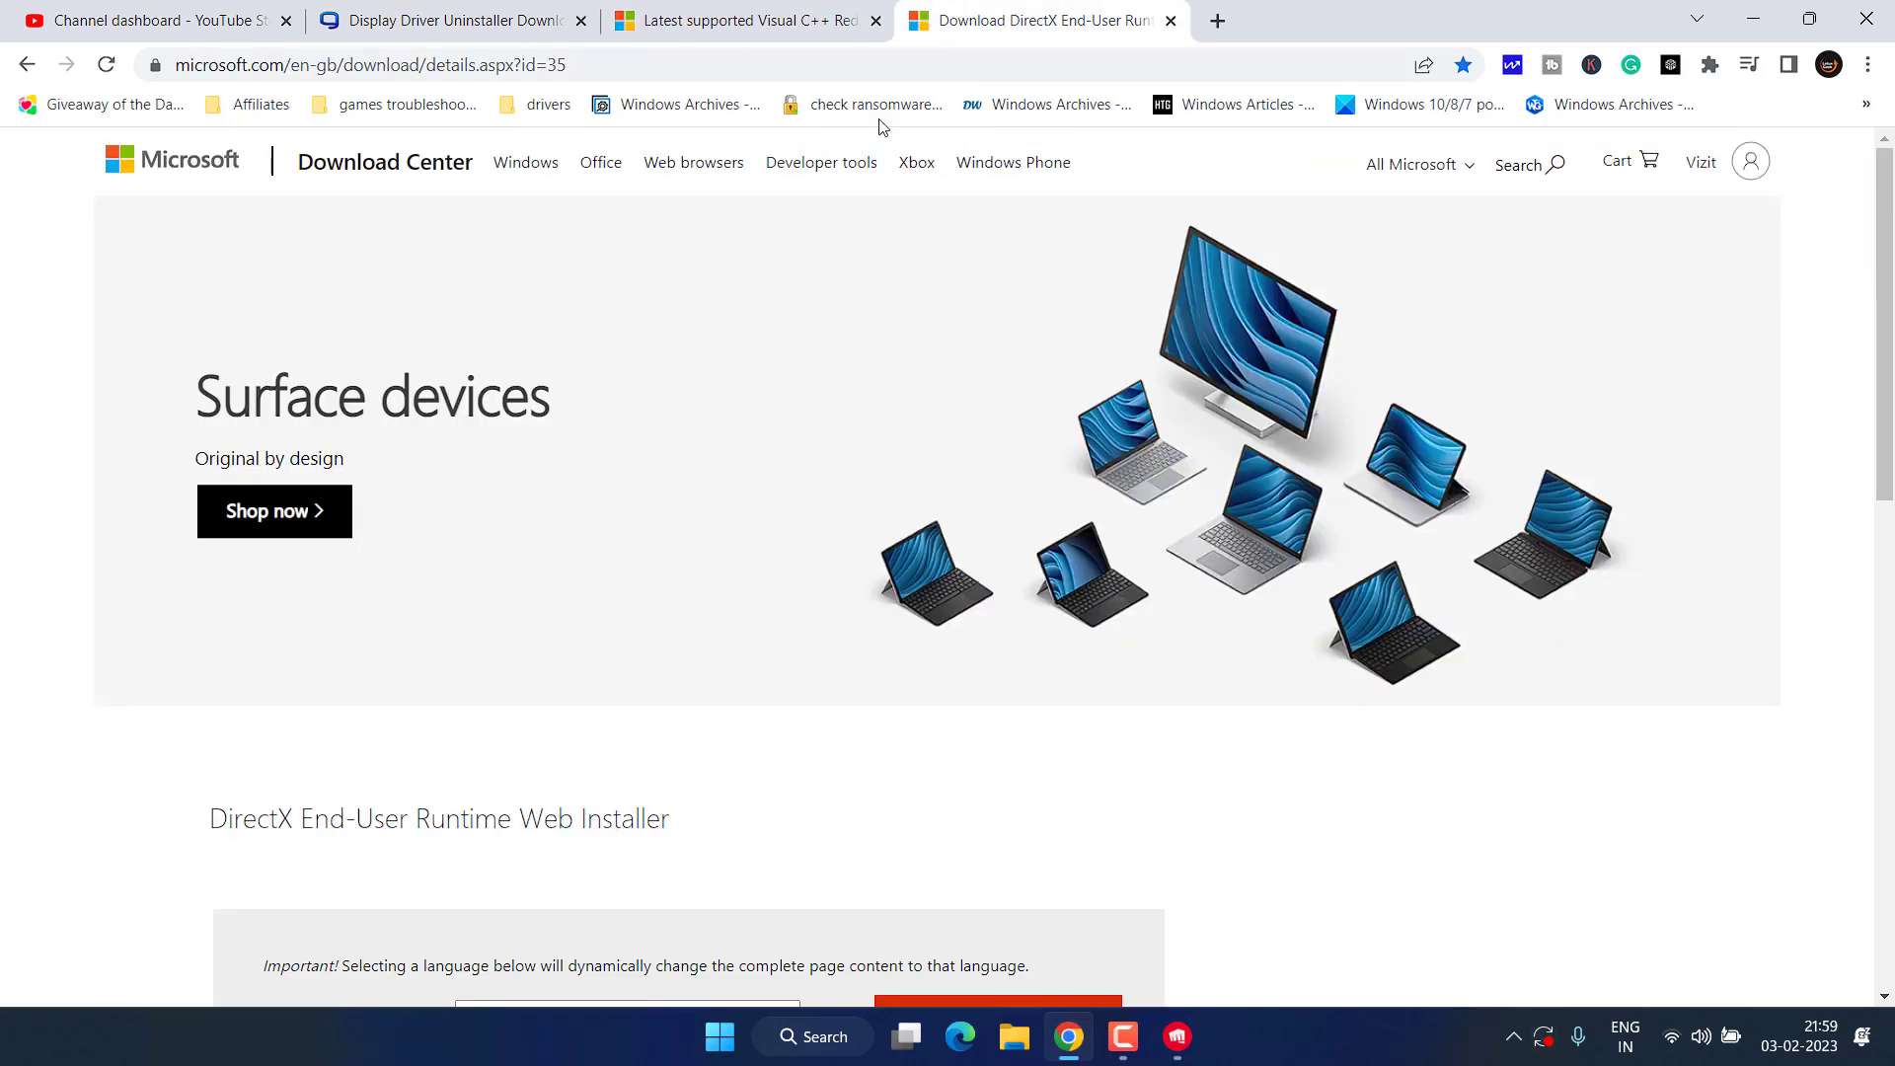
scroll(531, 609, "down", 3)
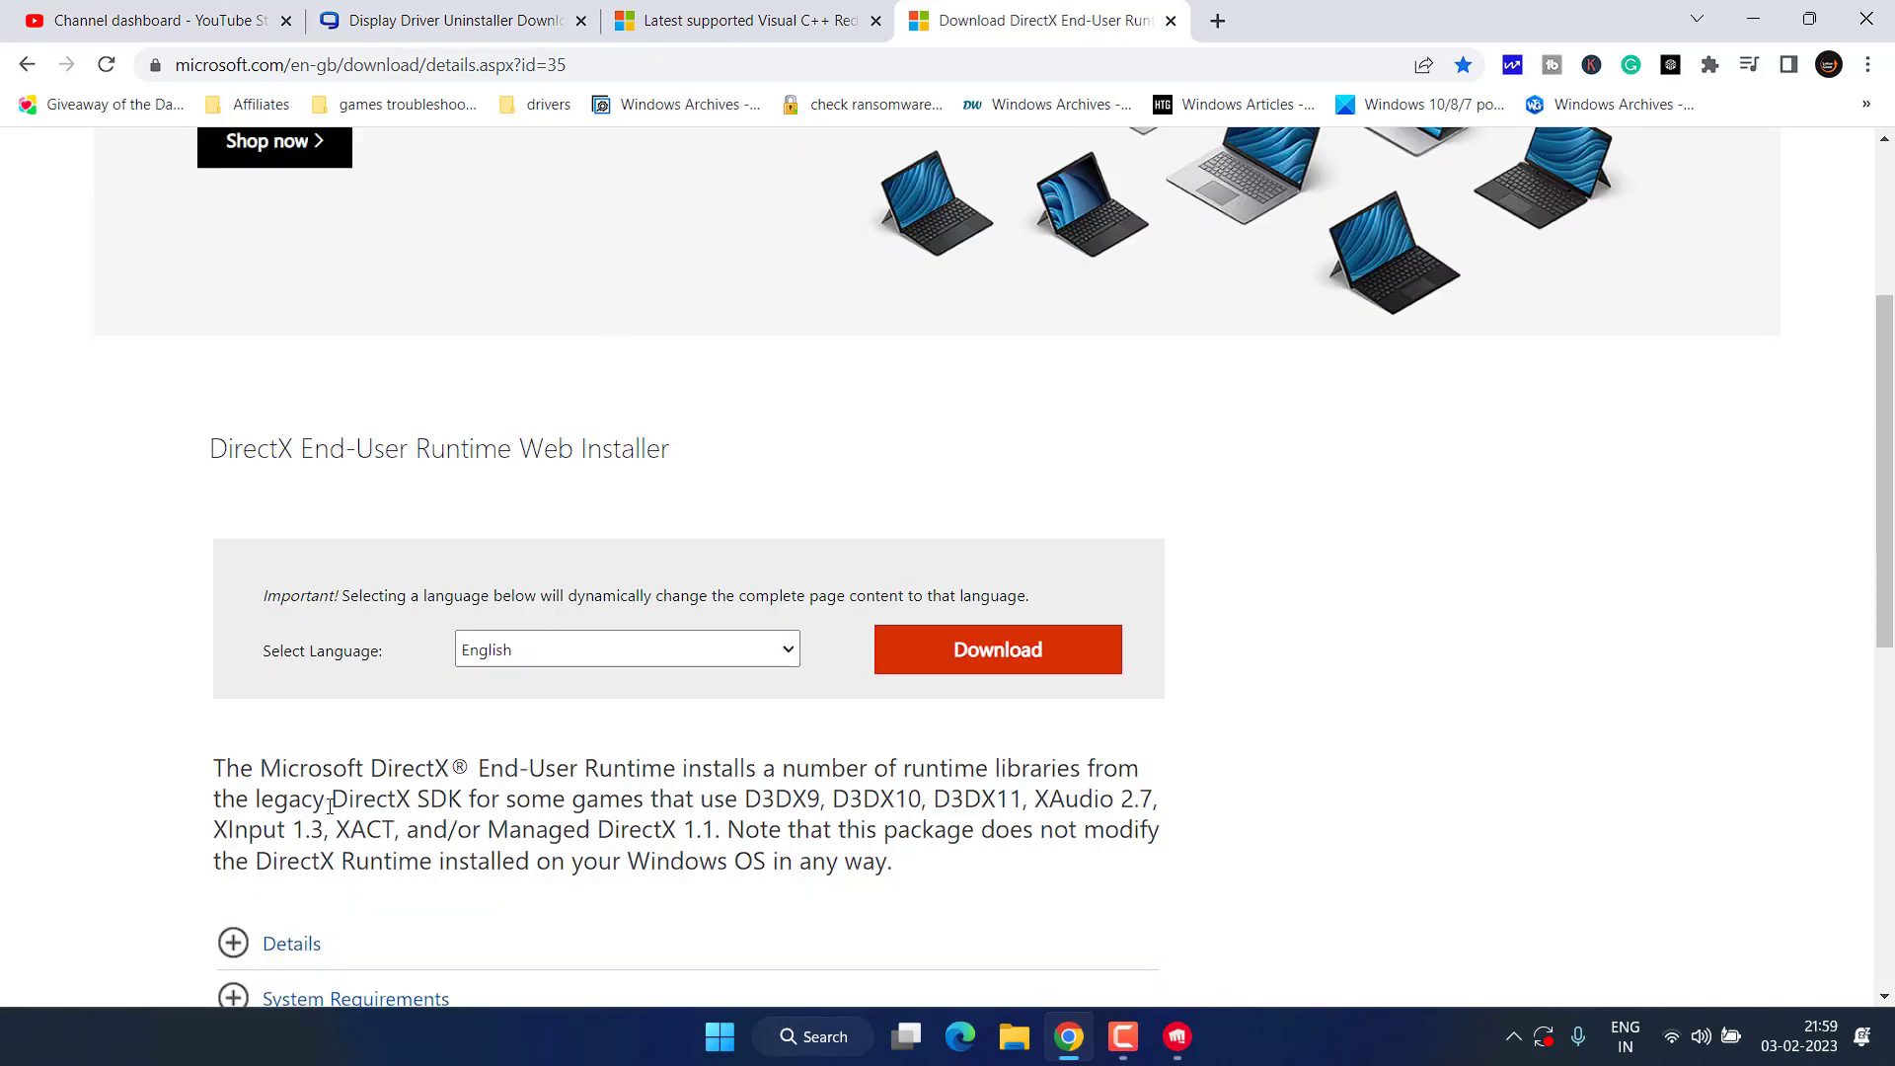
left_click(1003, 653)
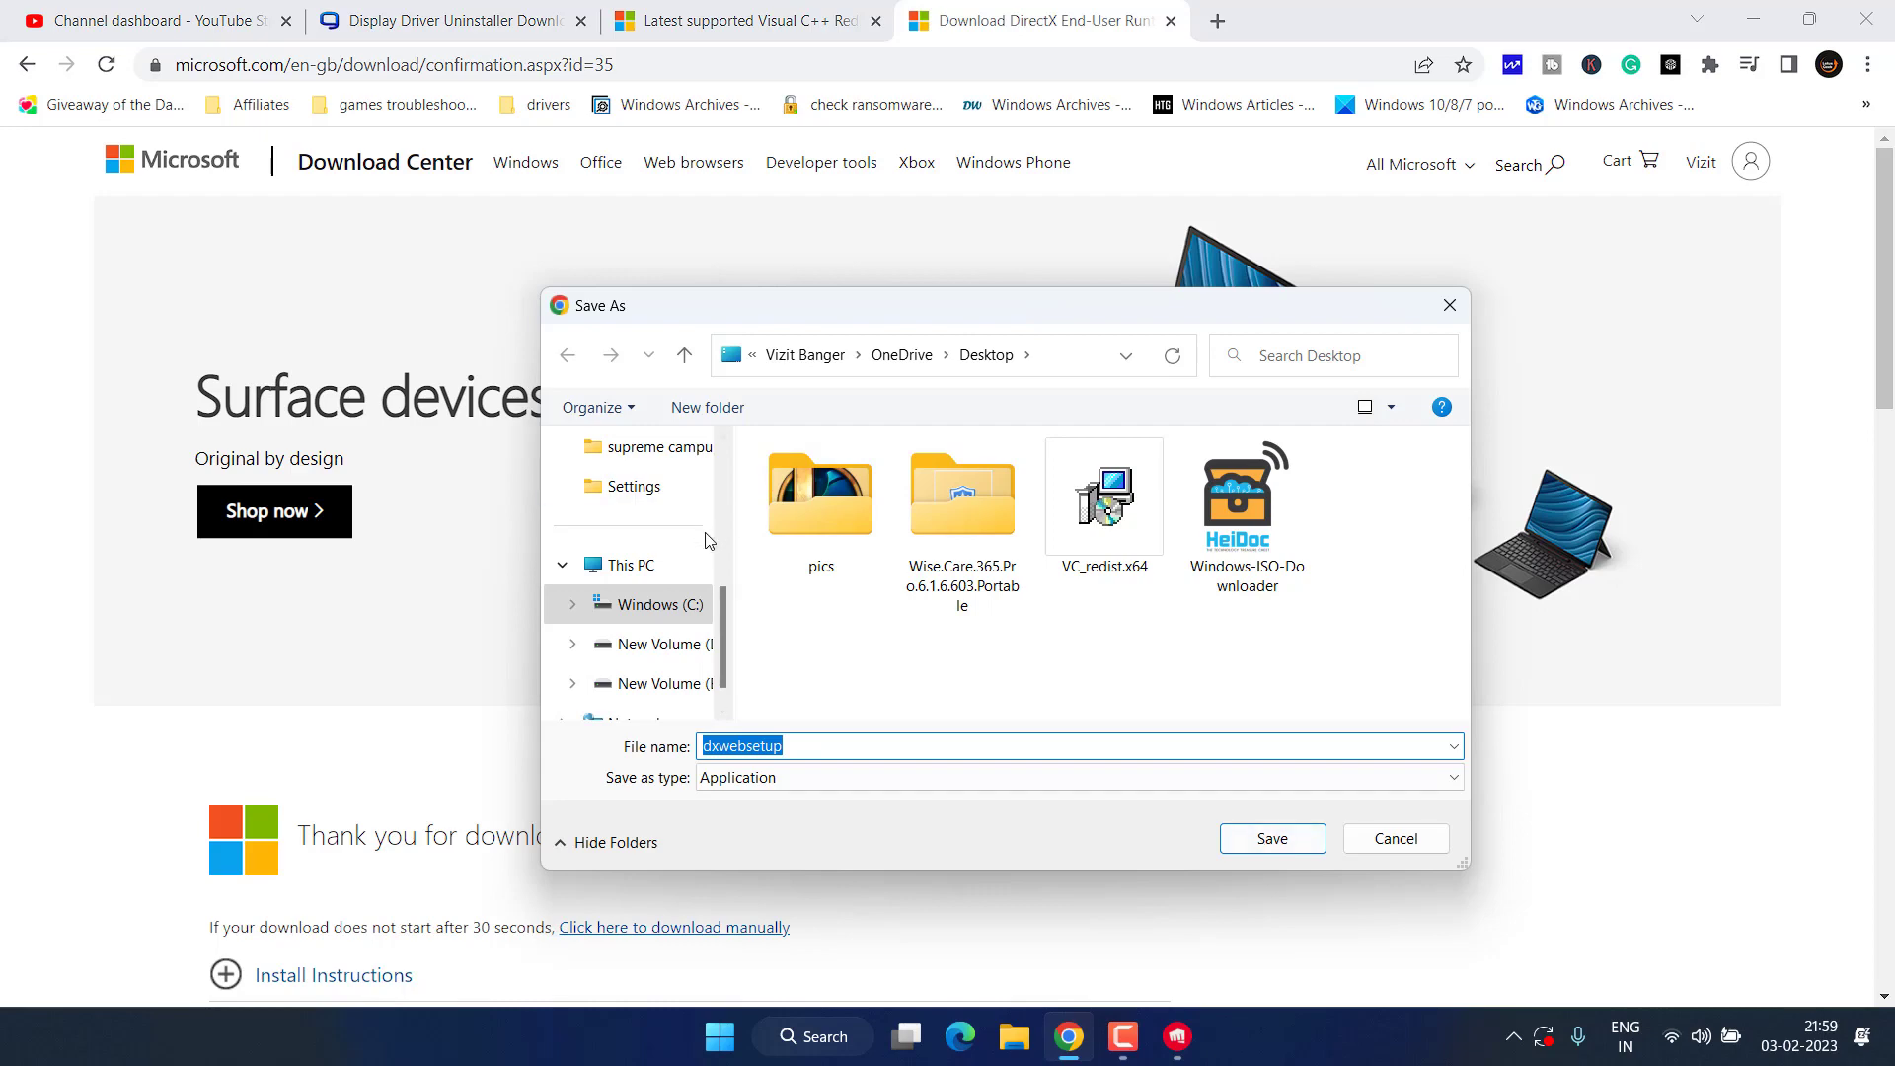
scroll(711, 504, "up", 5)
left_click(635, 525)
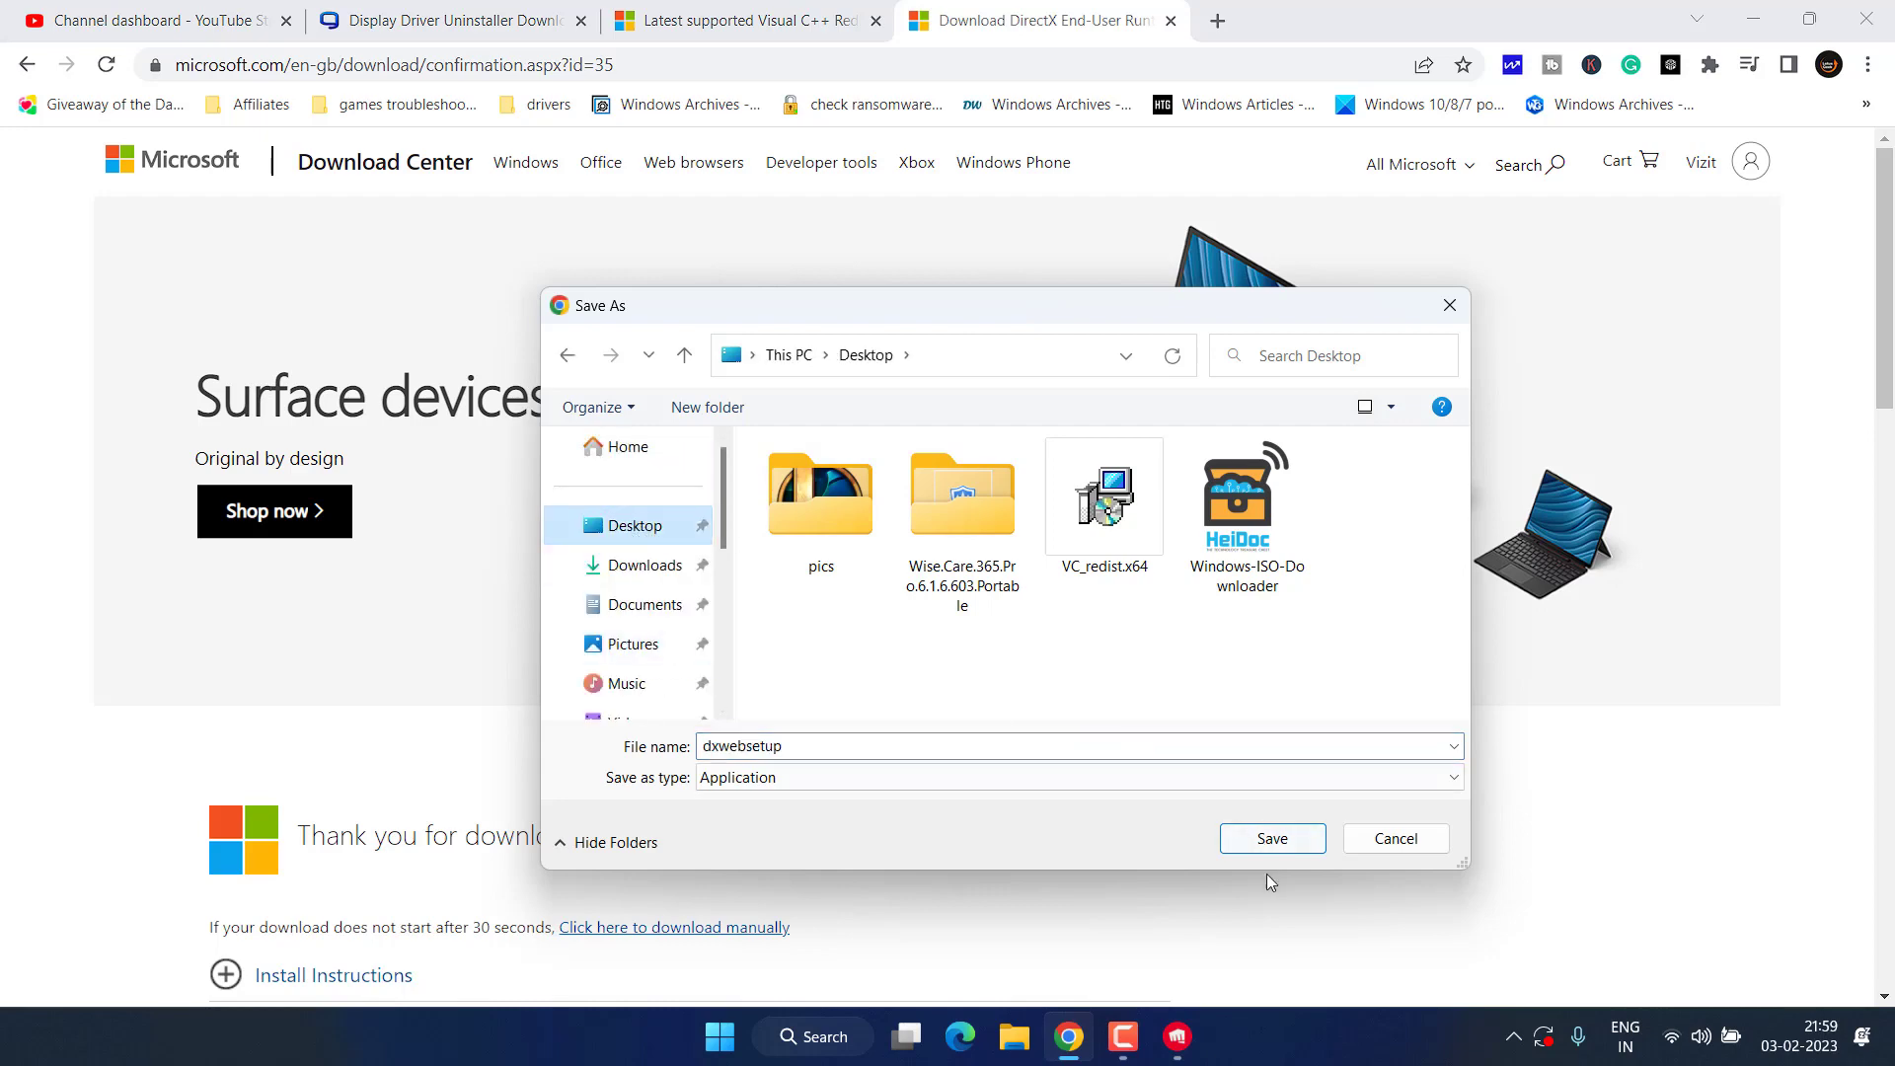
left_click(1272, 838)
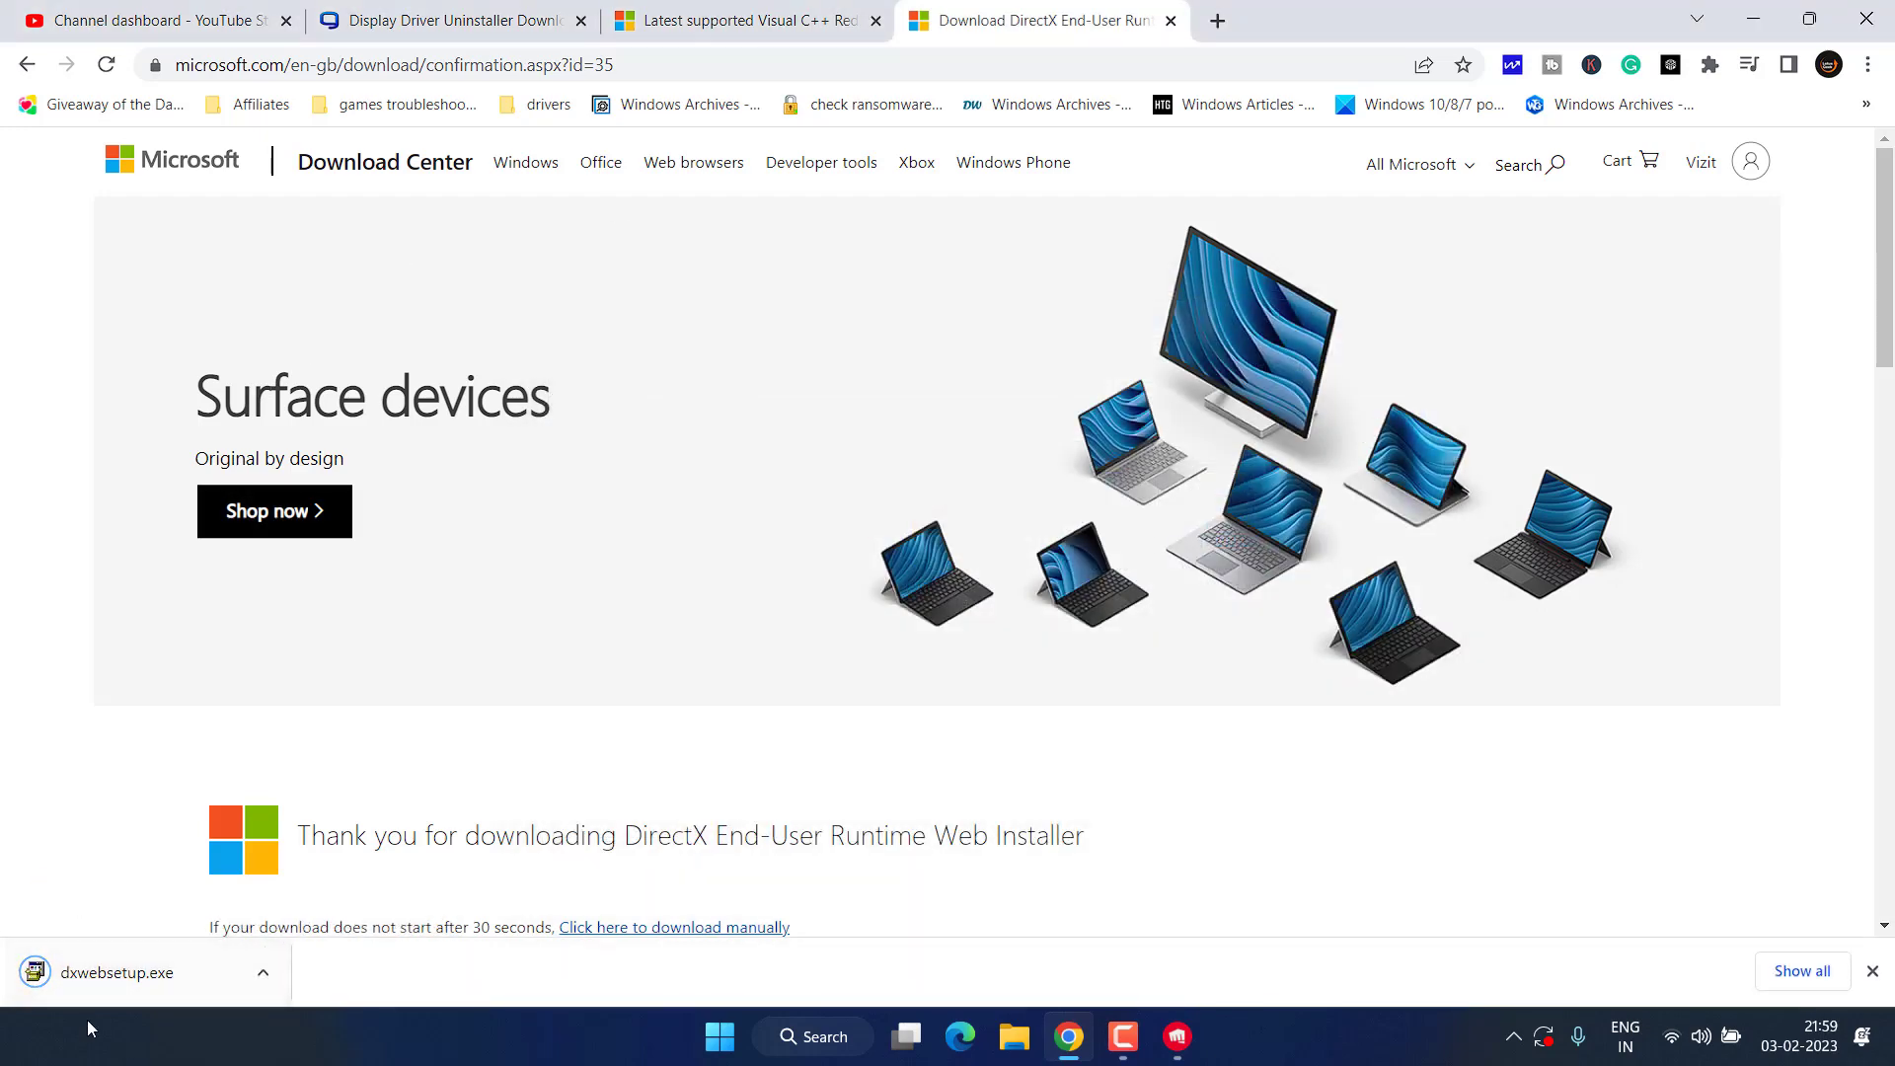
- Try the DirectX setup from the downloaded dxwebsetup.exe, accepting the license agreement, and cancel it
left_click(109, 980)
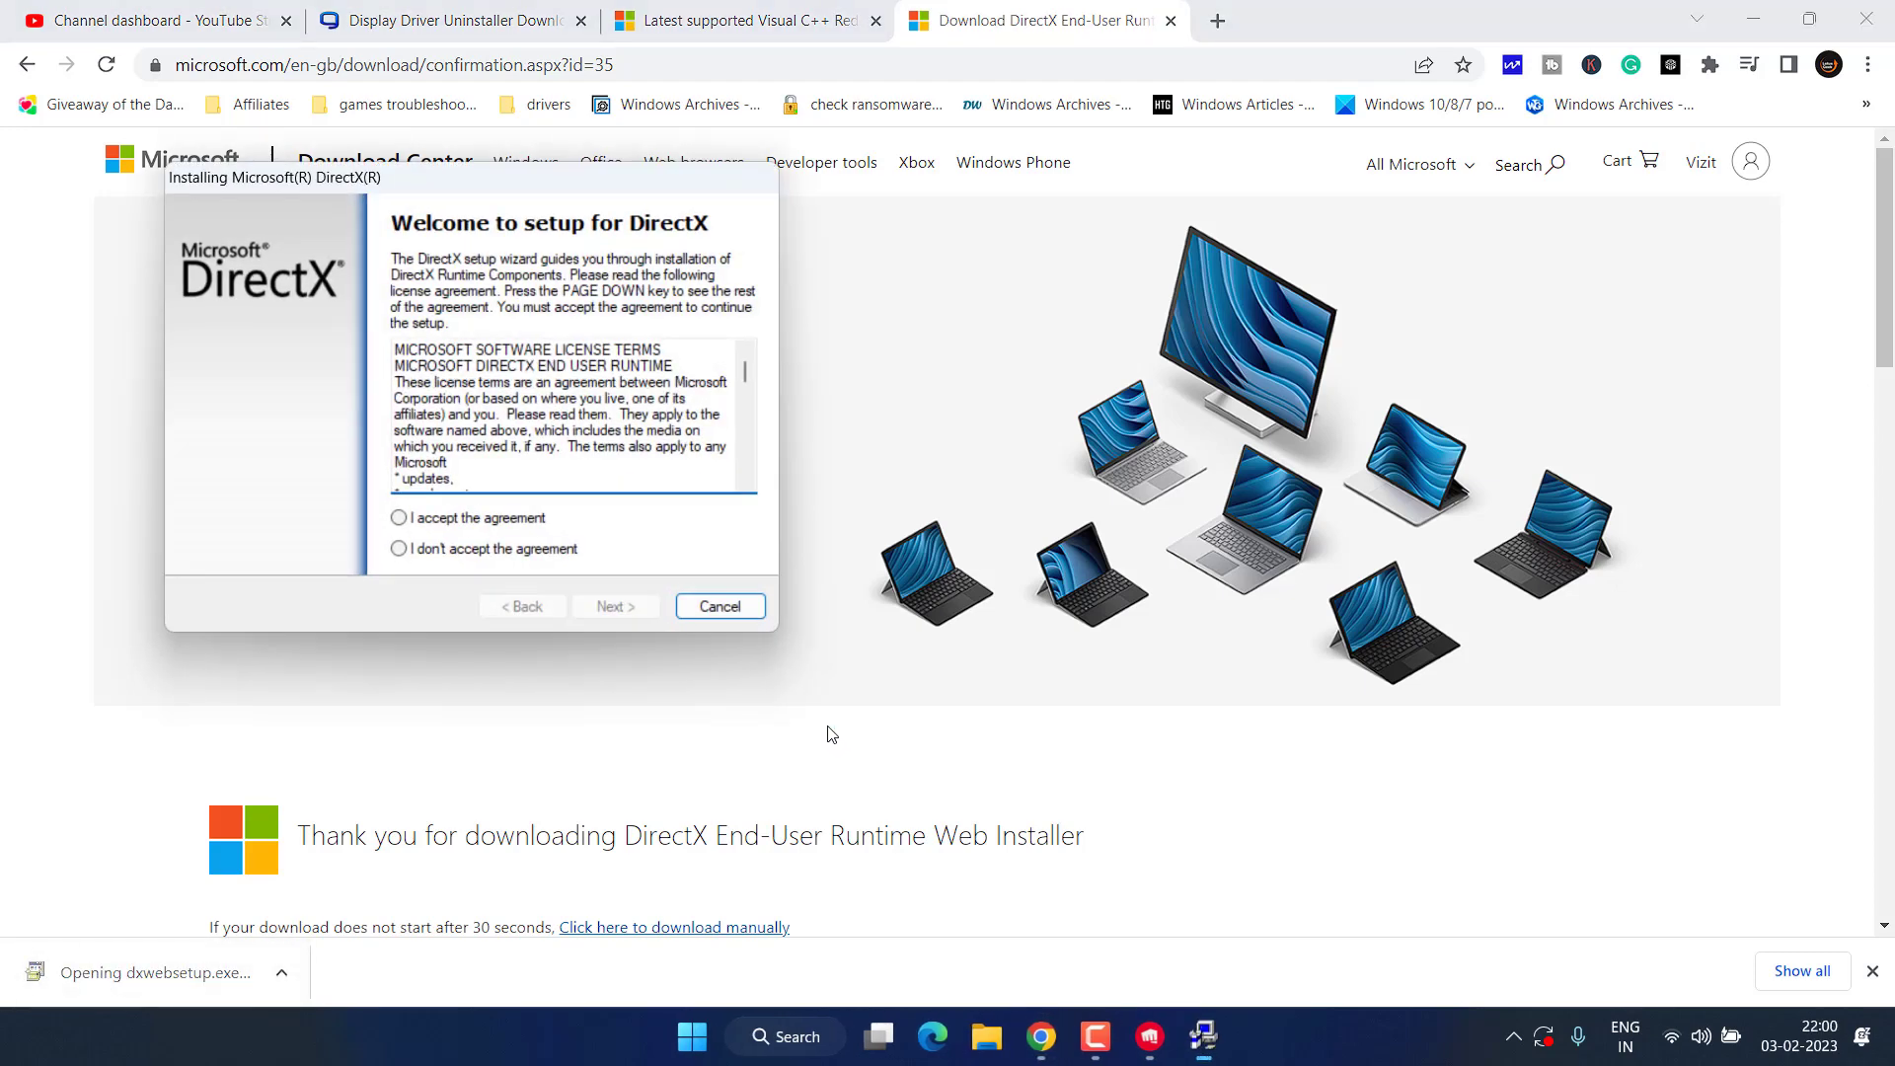
left_click(469, 516)
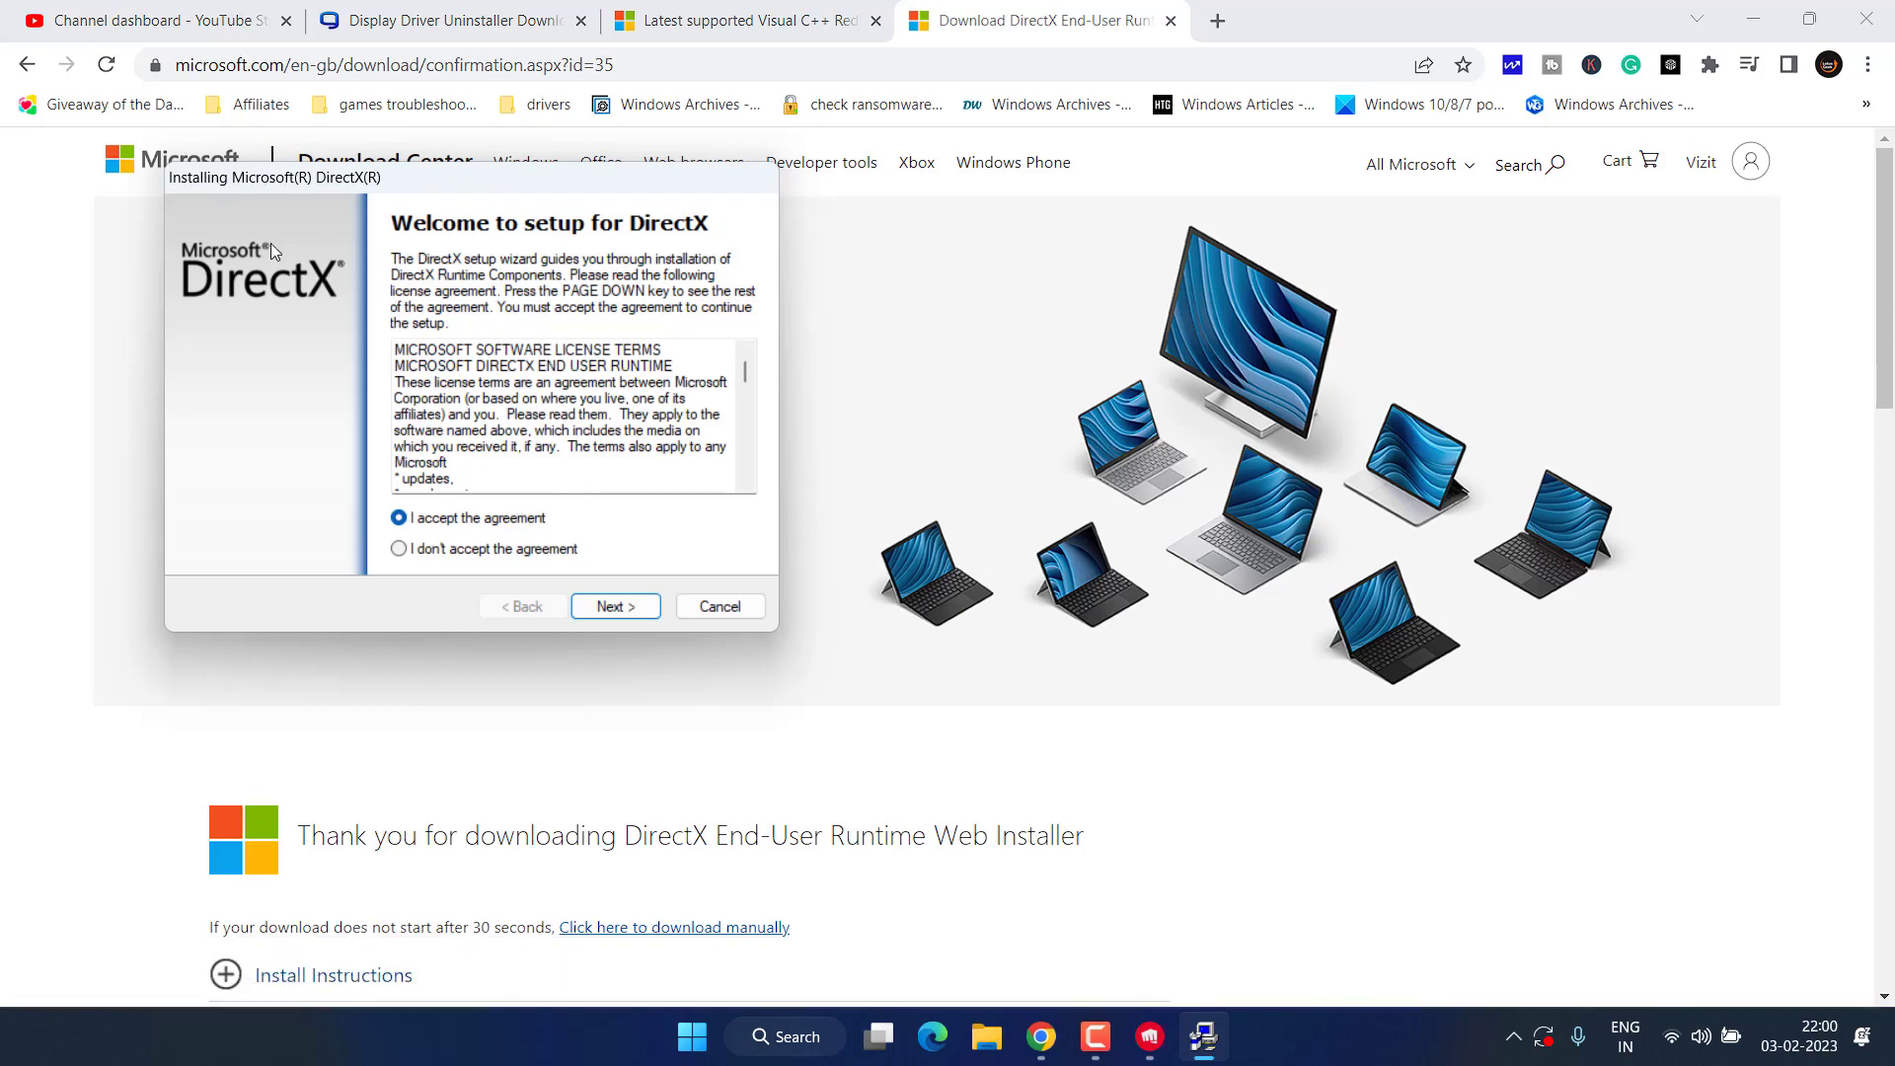
left_click(719, 606)
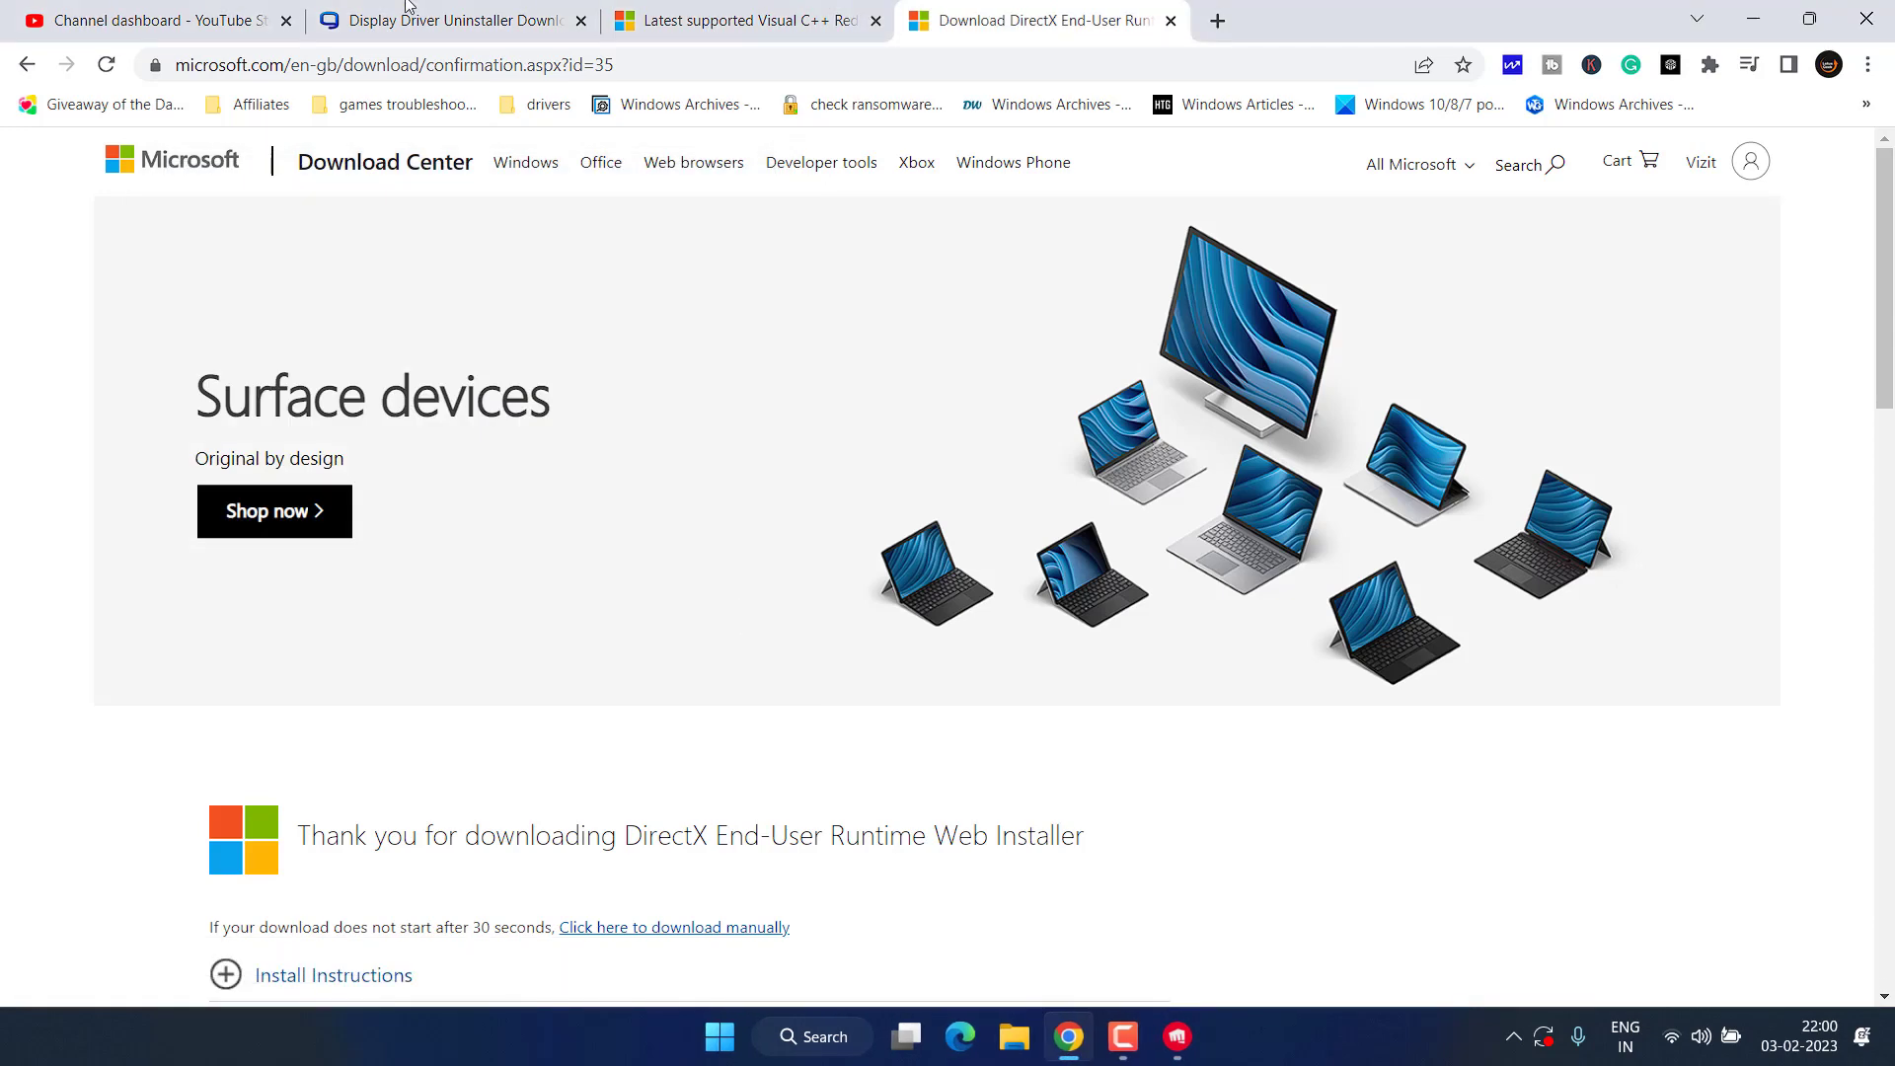
- Minimize the browser, open Device Manager, and expand the Display adapters category
left_click(767, 24)
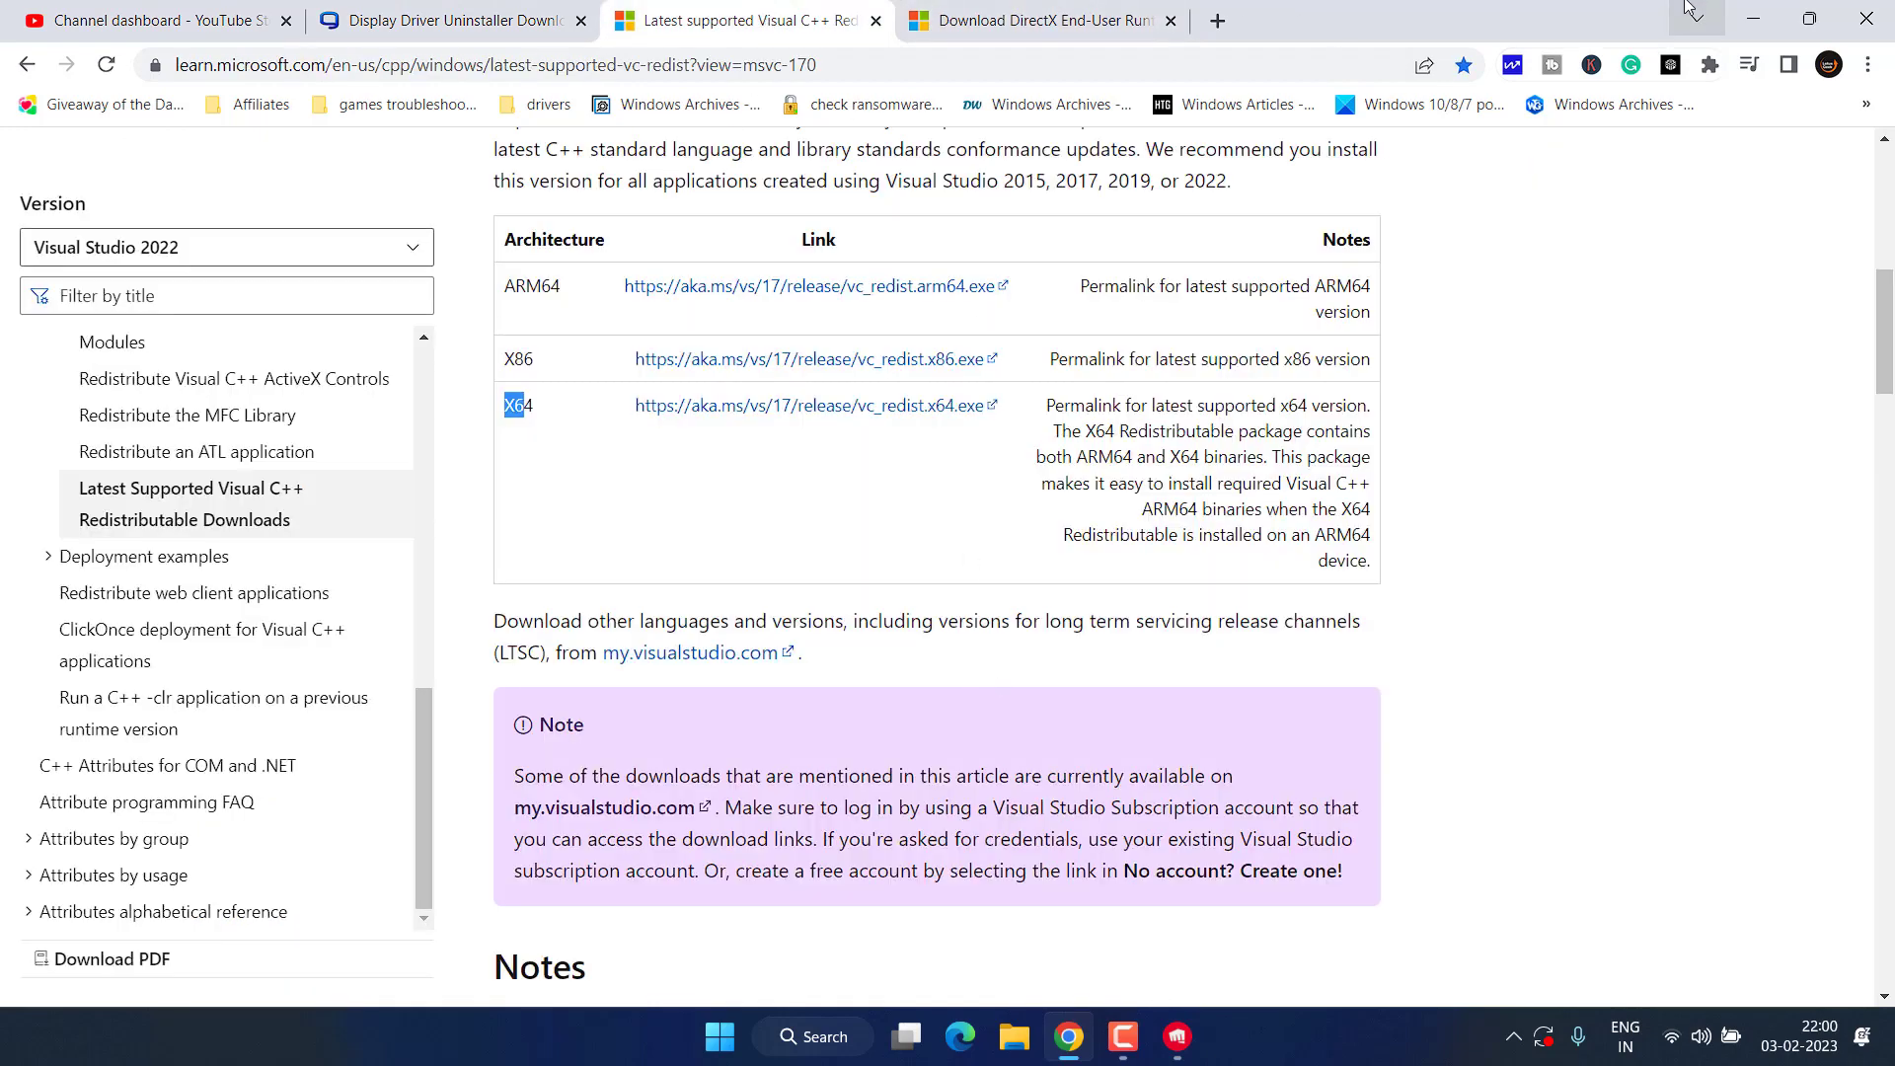
left_click(1753, 19)
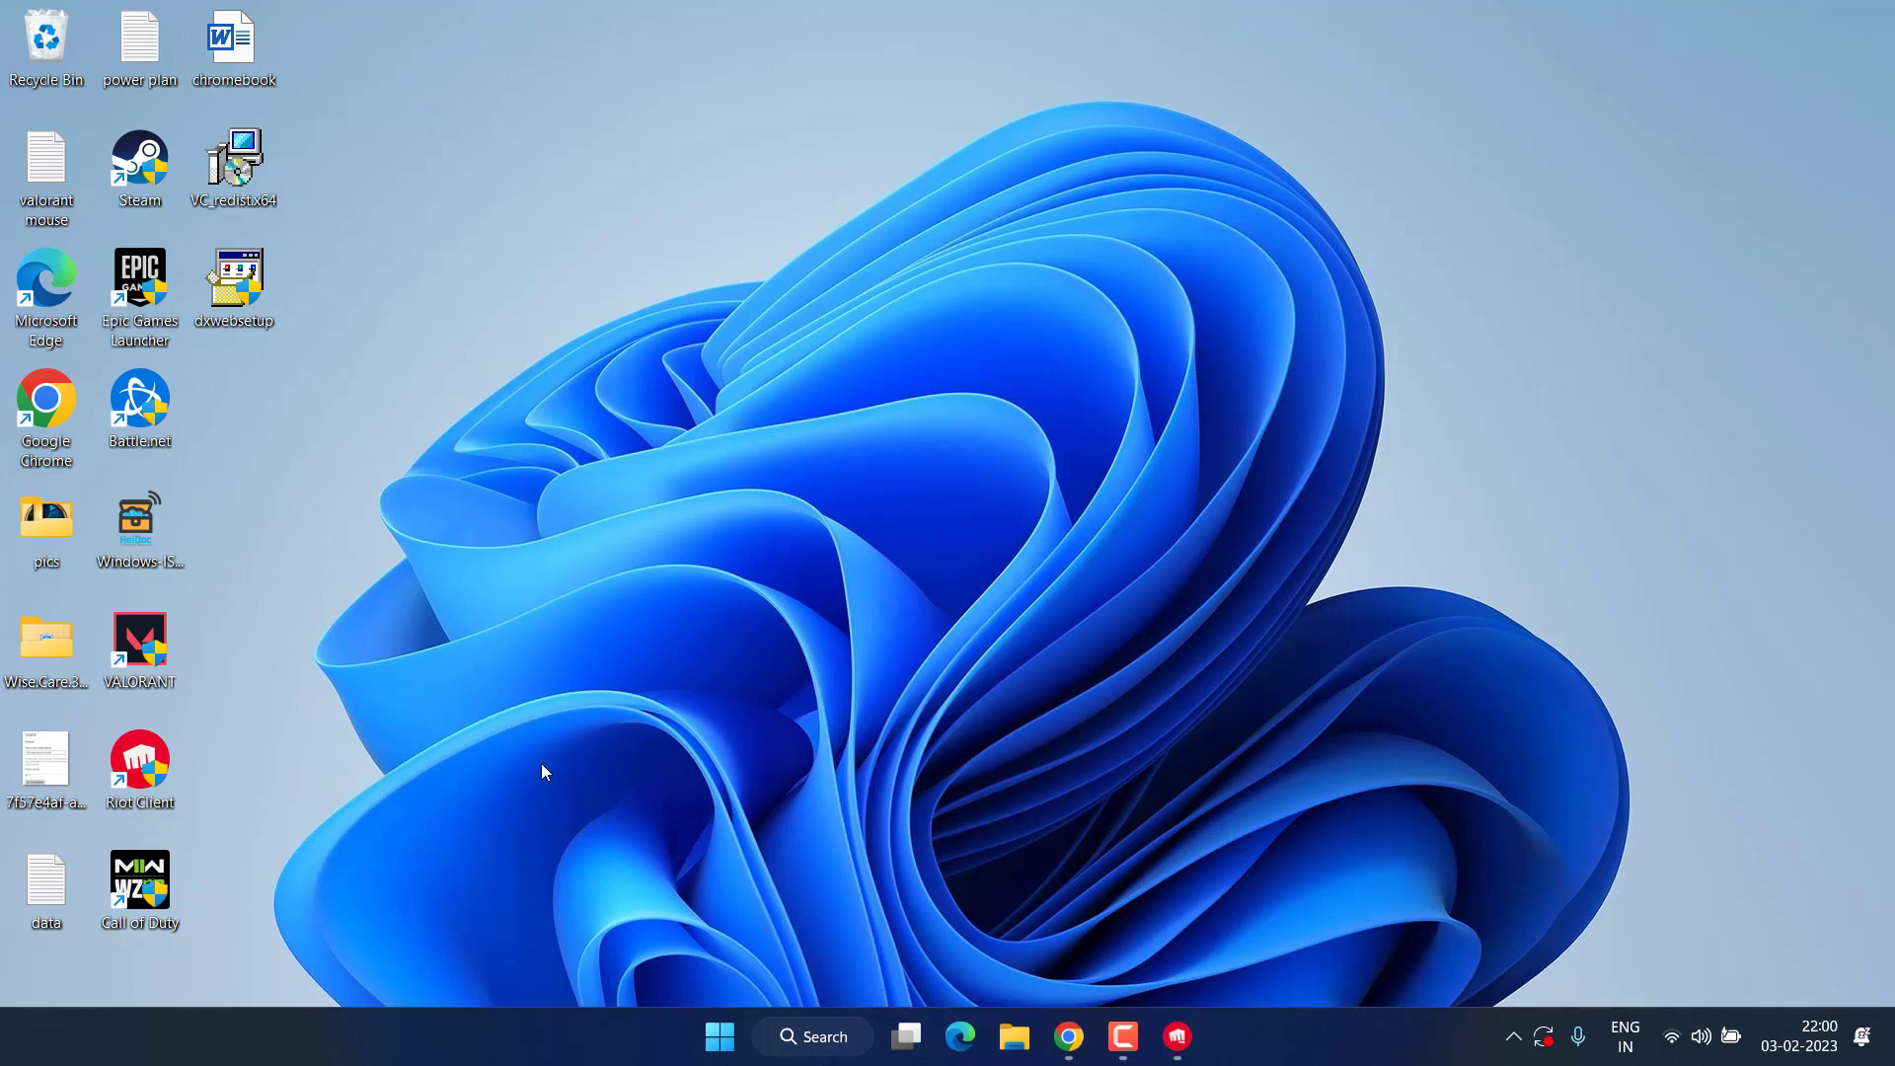
right_click(706, 1034)
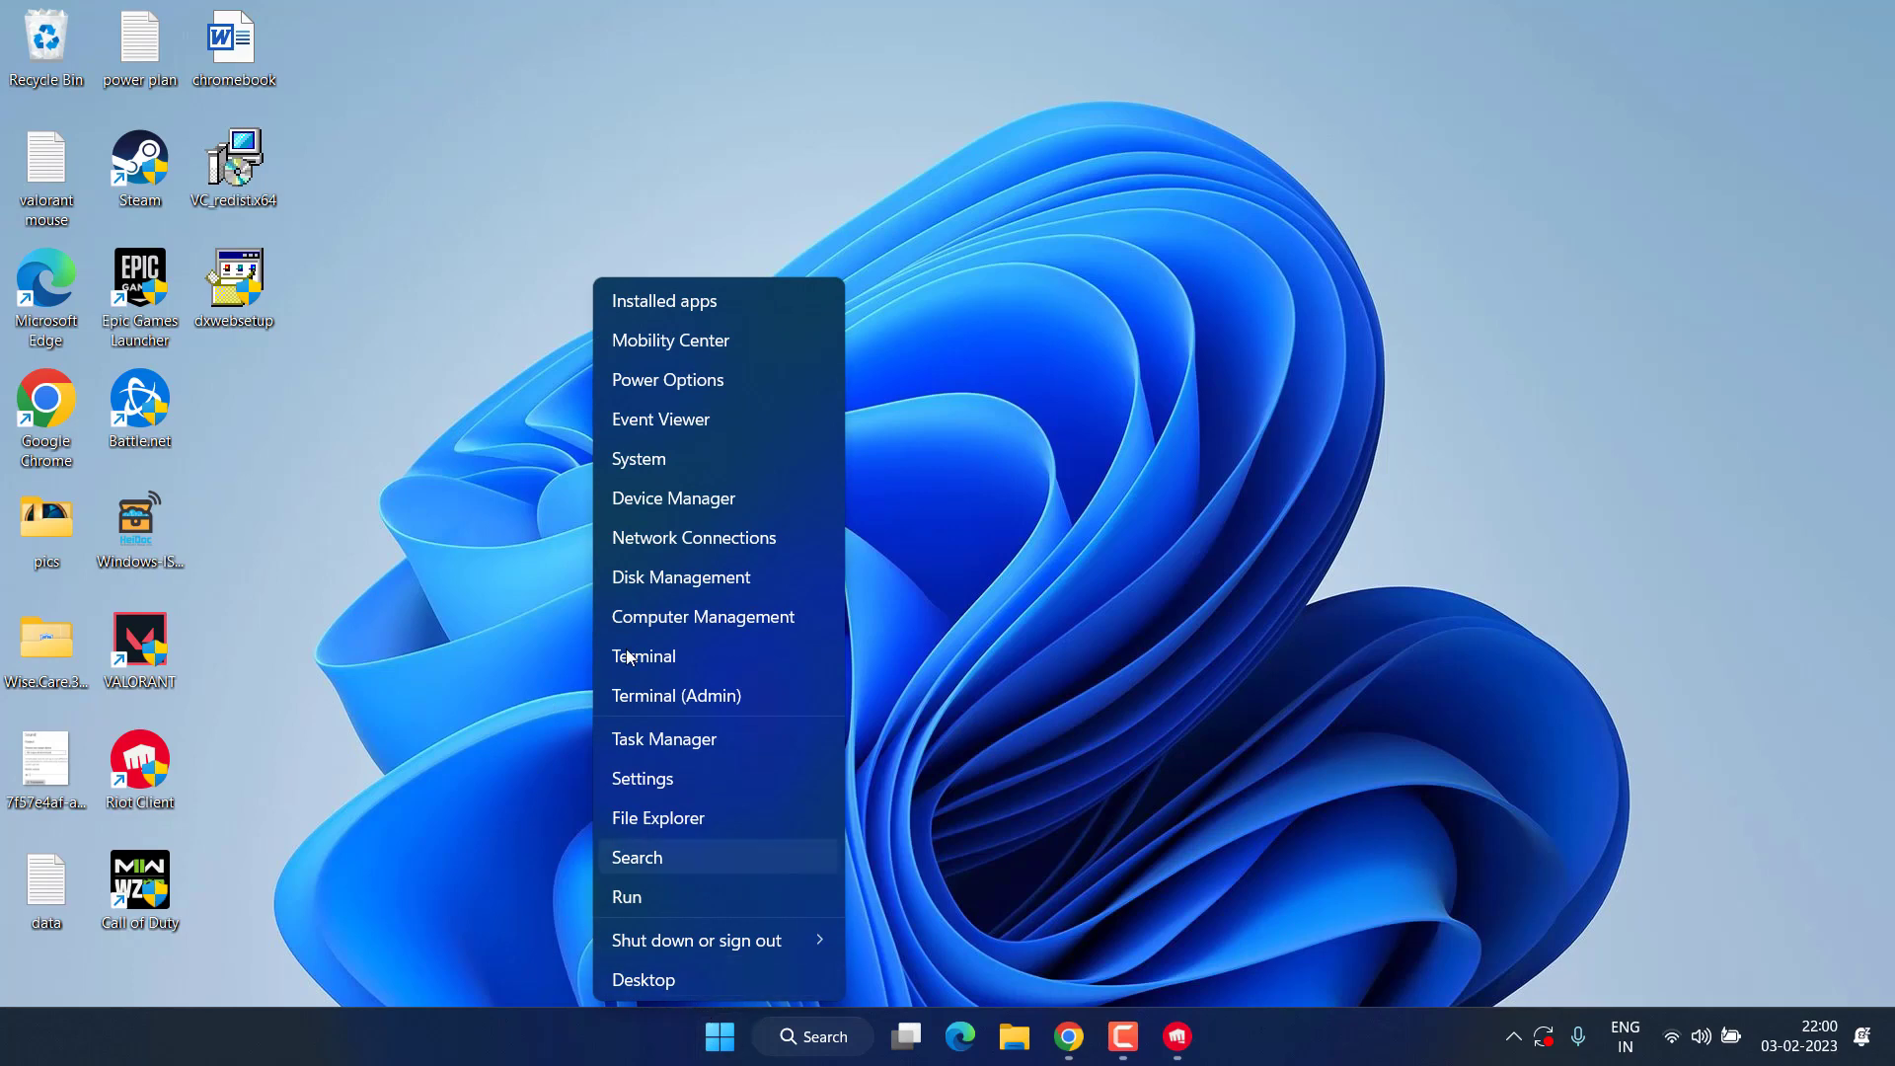
left_click(736, 503)
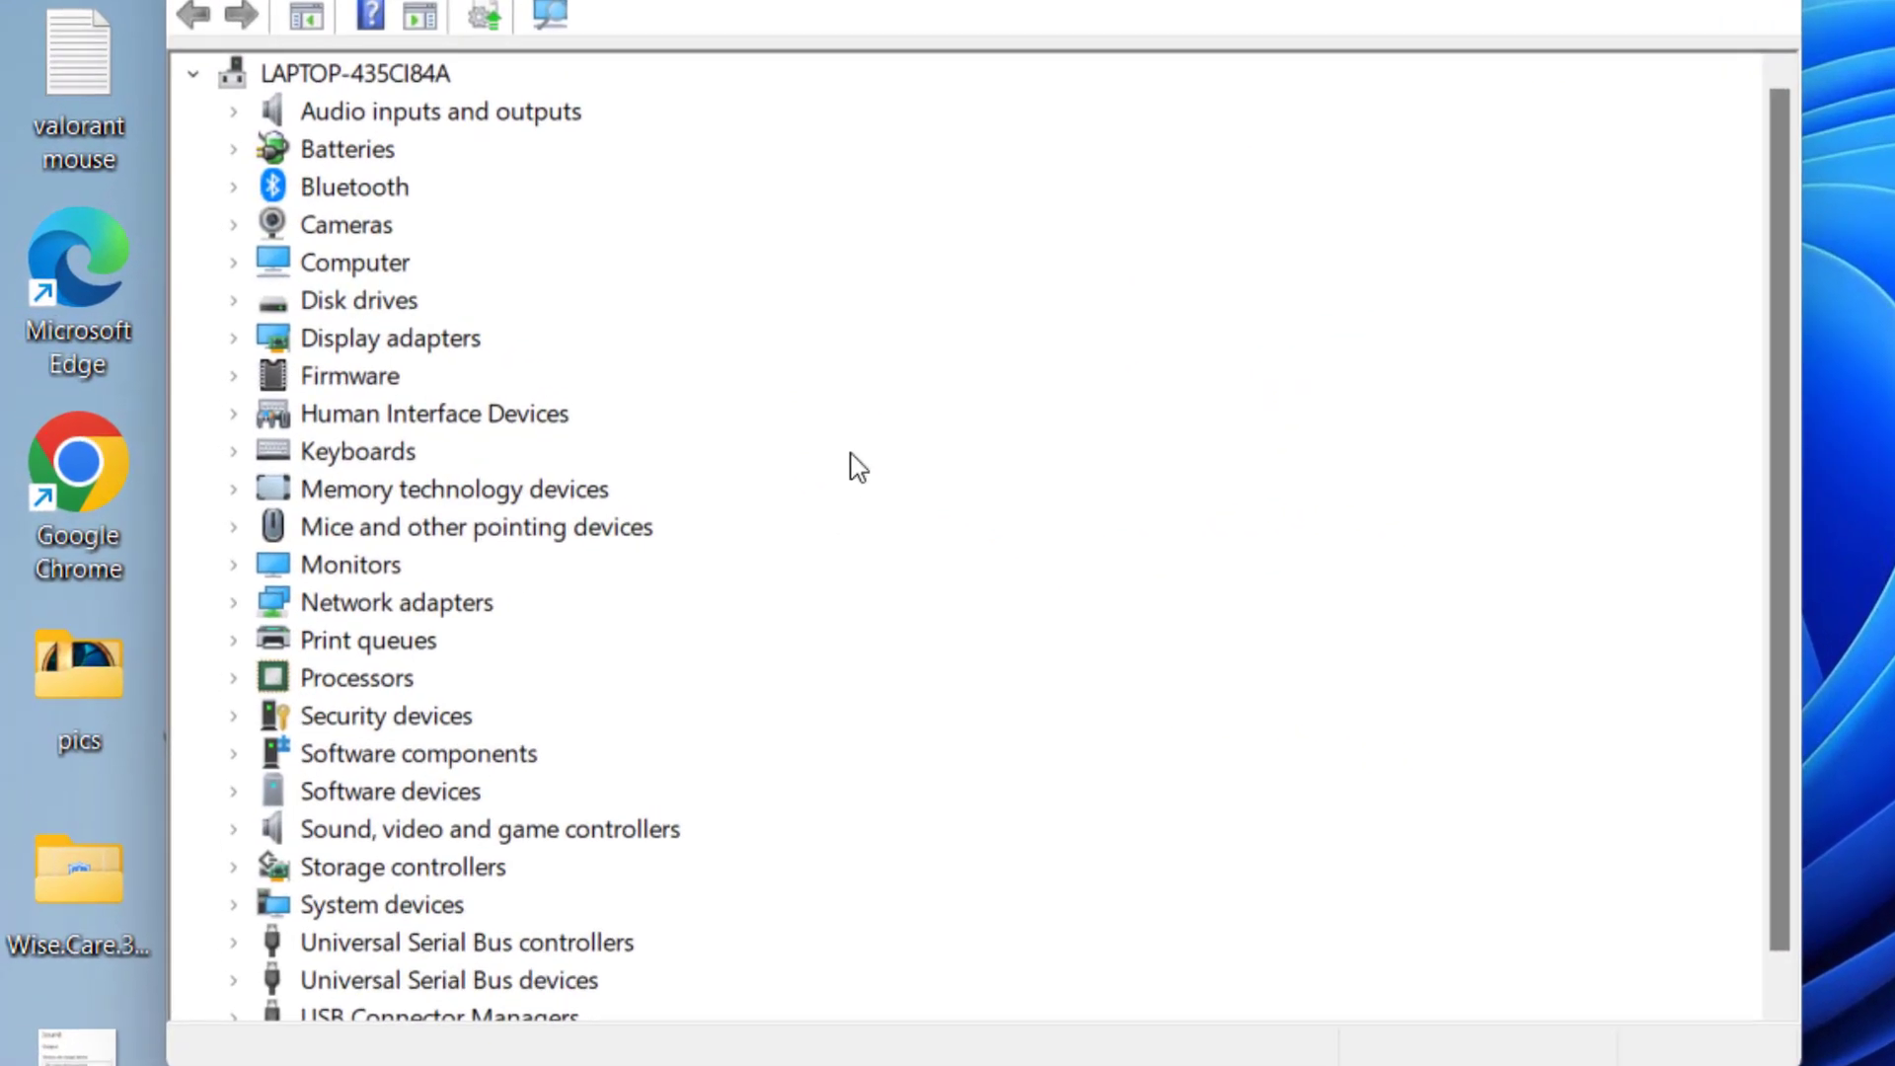
left_click(380, 345)
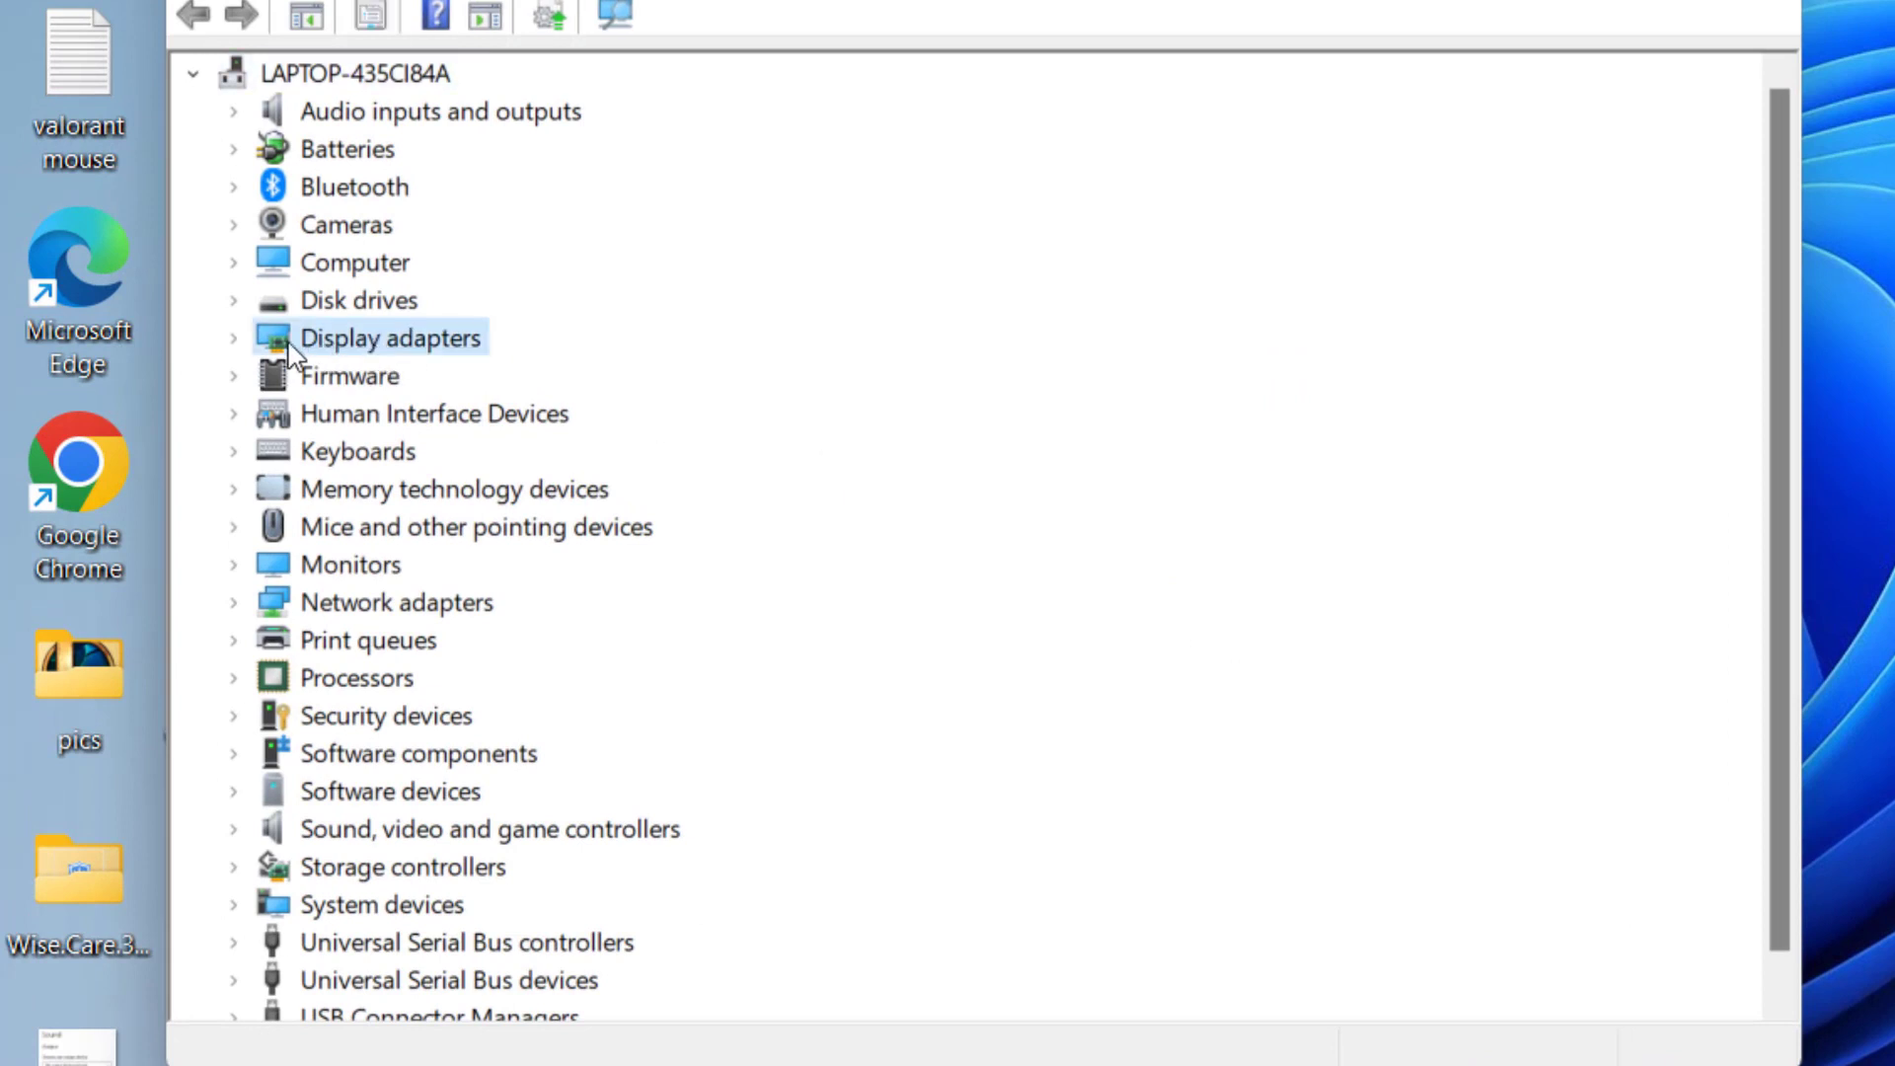
left_click(233, 338)
- Review the two graphics adapters and the available device actions for AMD Radeon(TM) Graphics, and close Device Manager
left_click(481, 385)
left_click(481, 415)
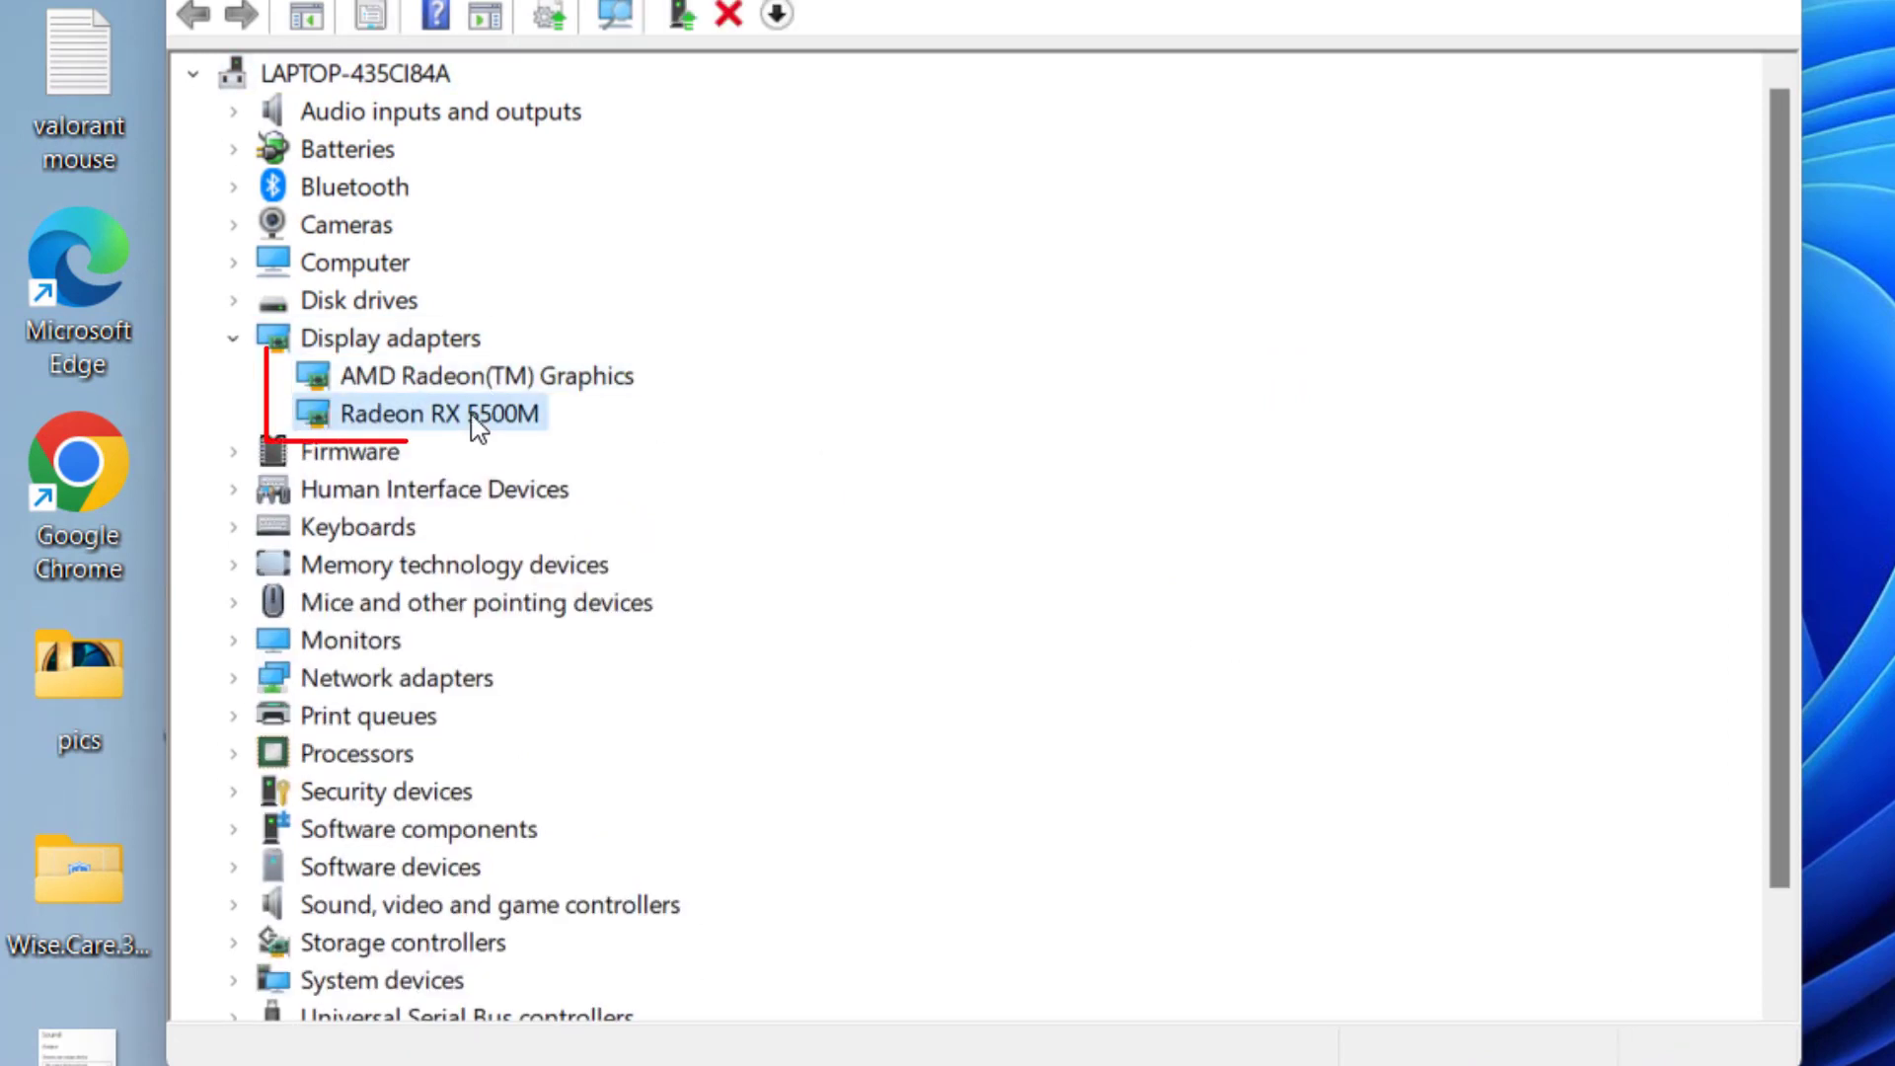
left_click(513, 380)
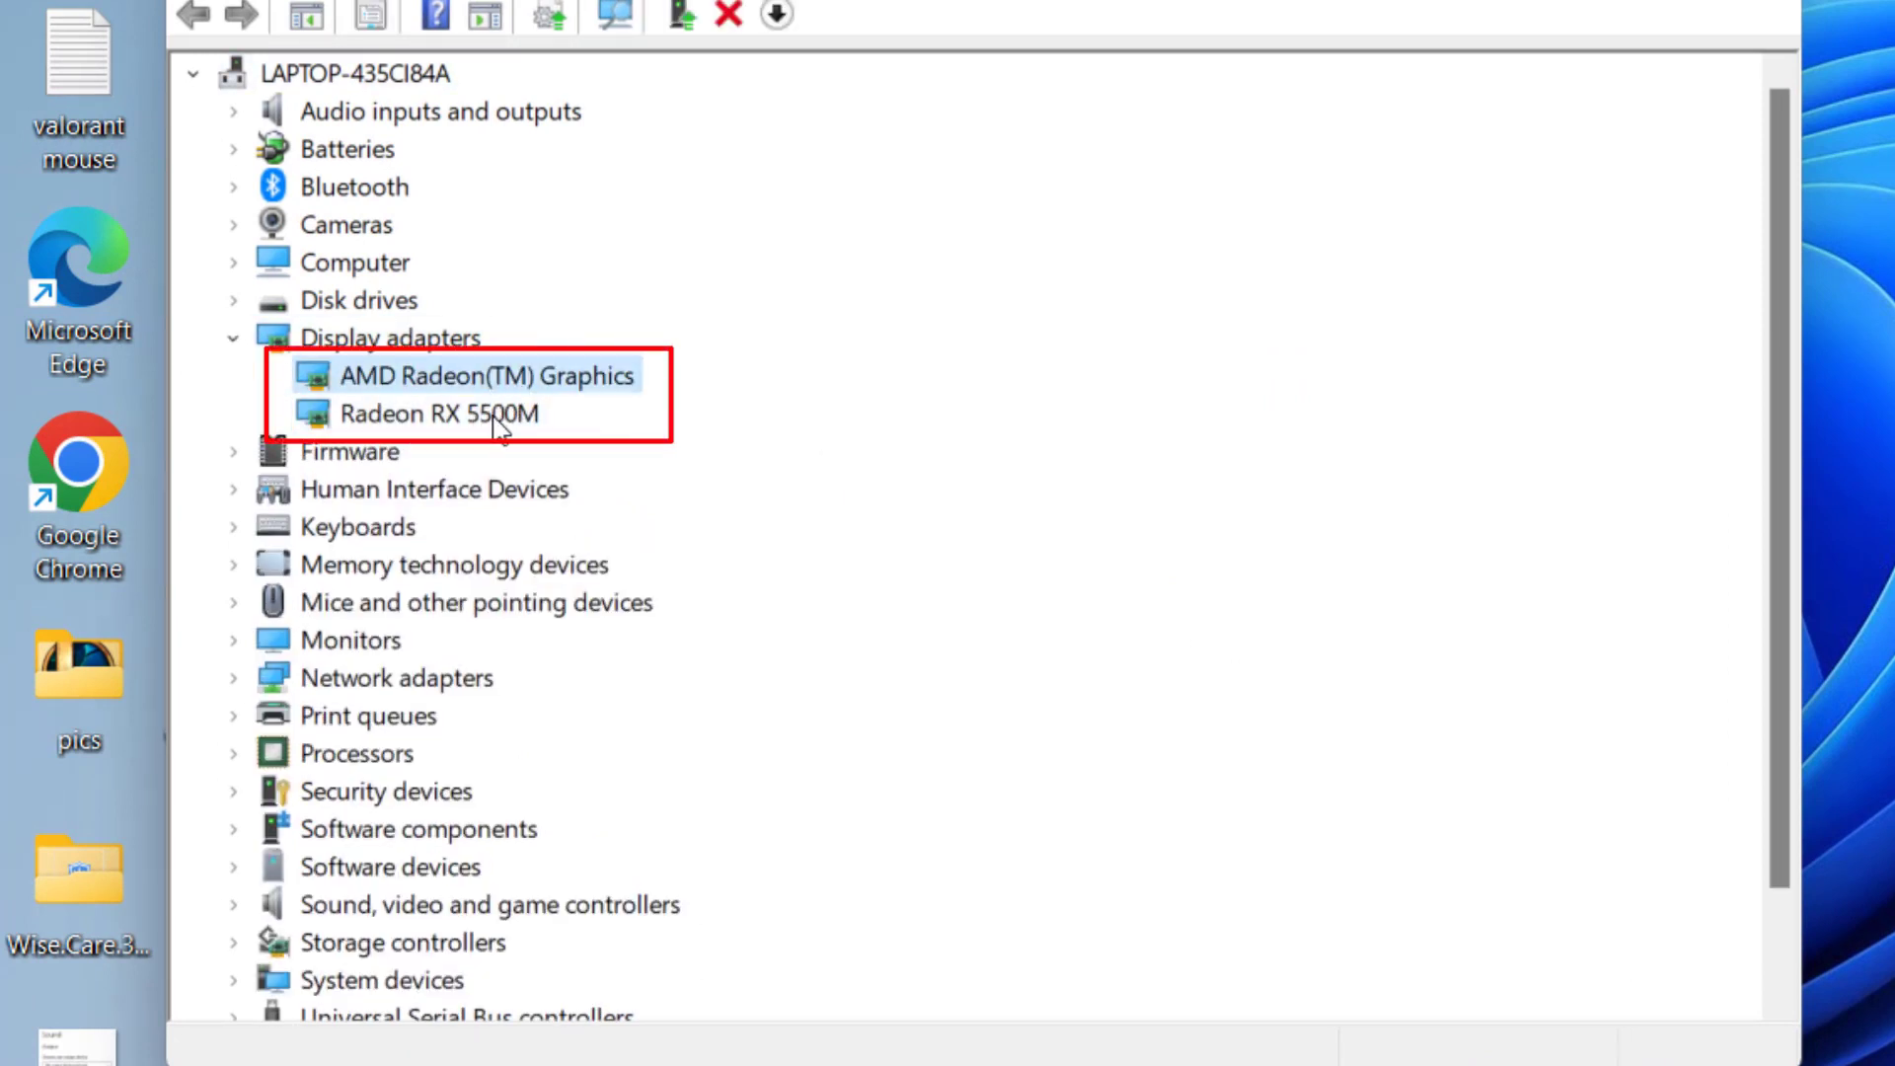
left_click(507, 407)
left_click(523, 380)
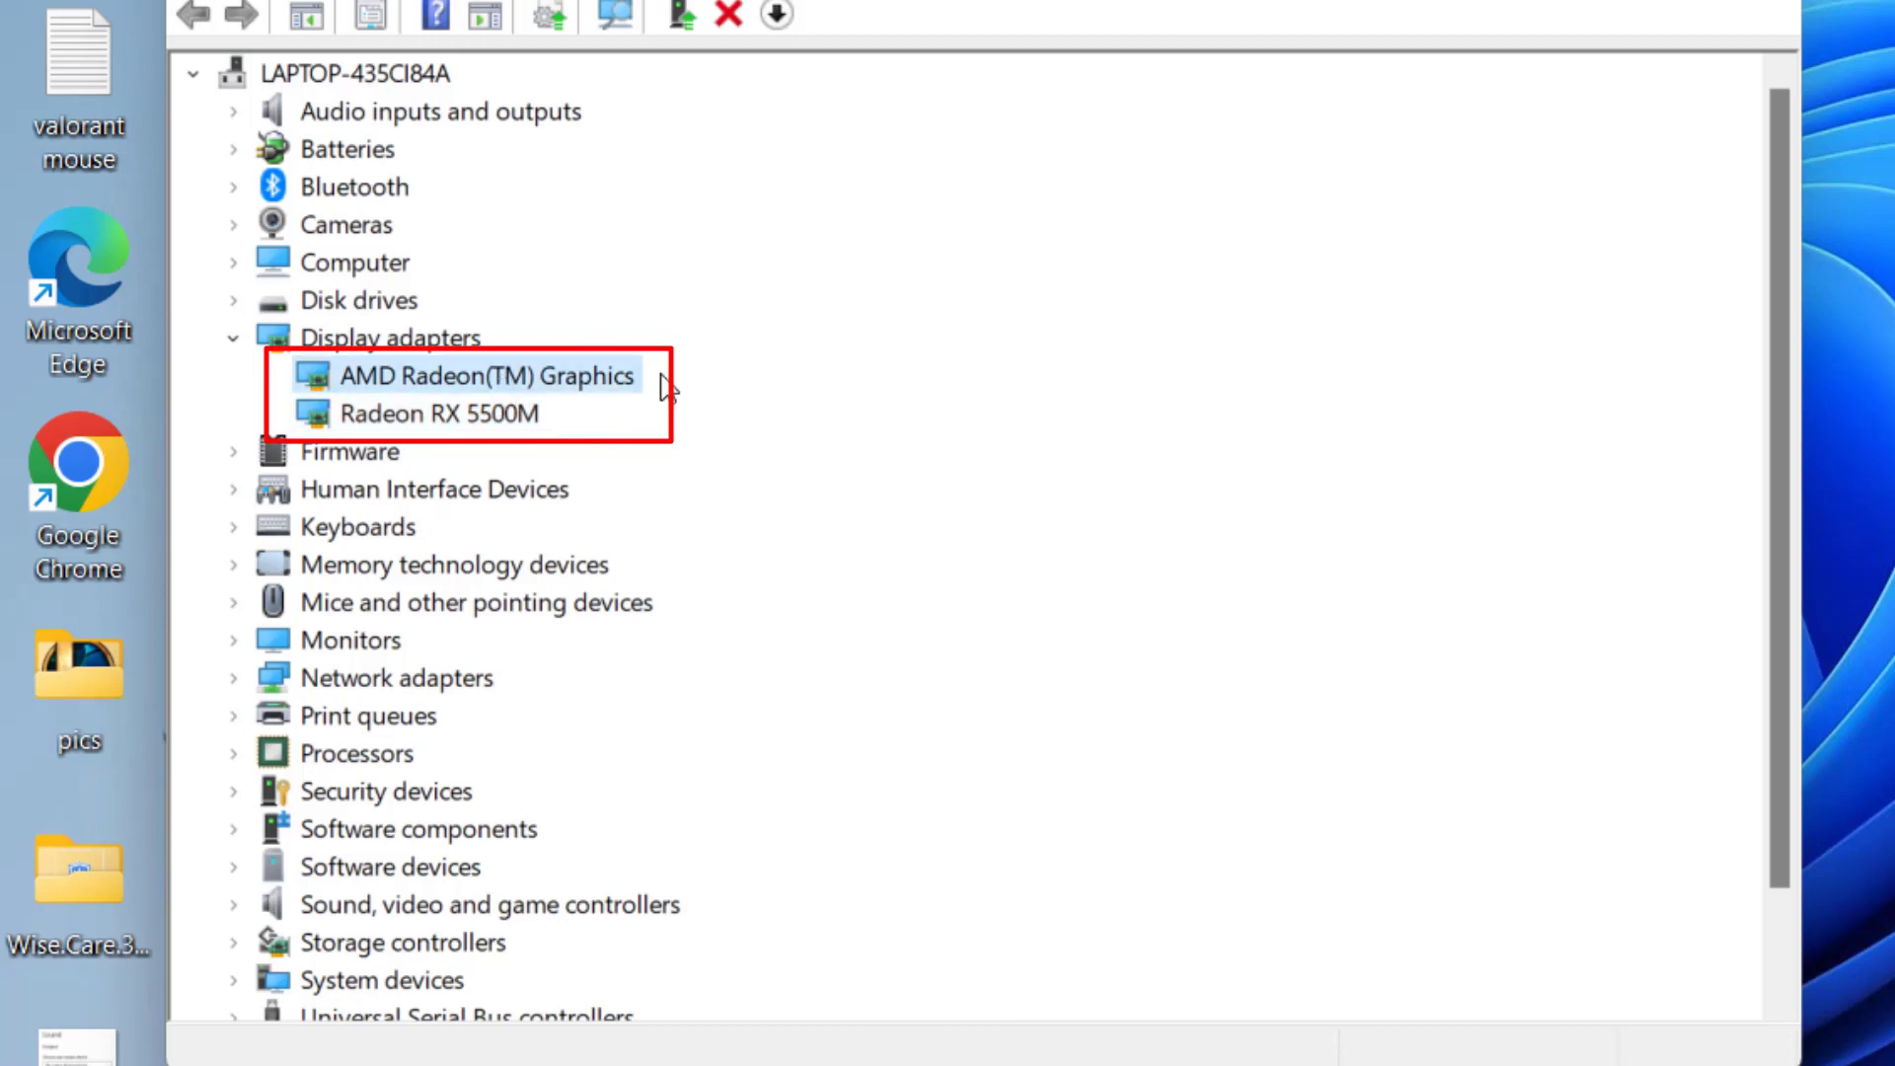
right_click(587, 375)
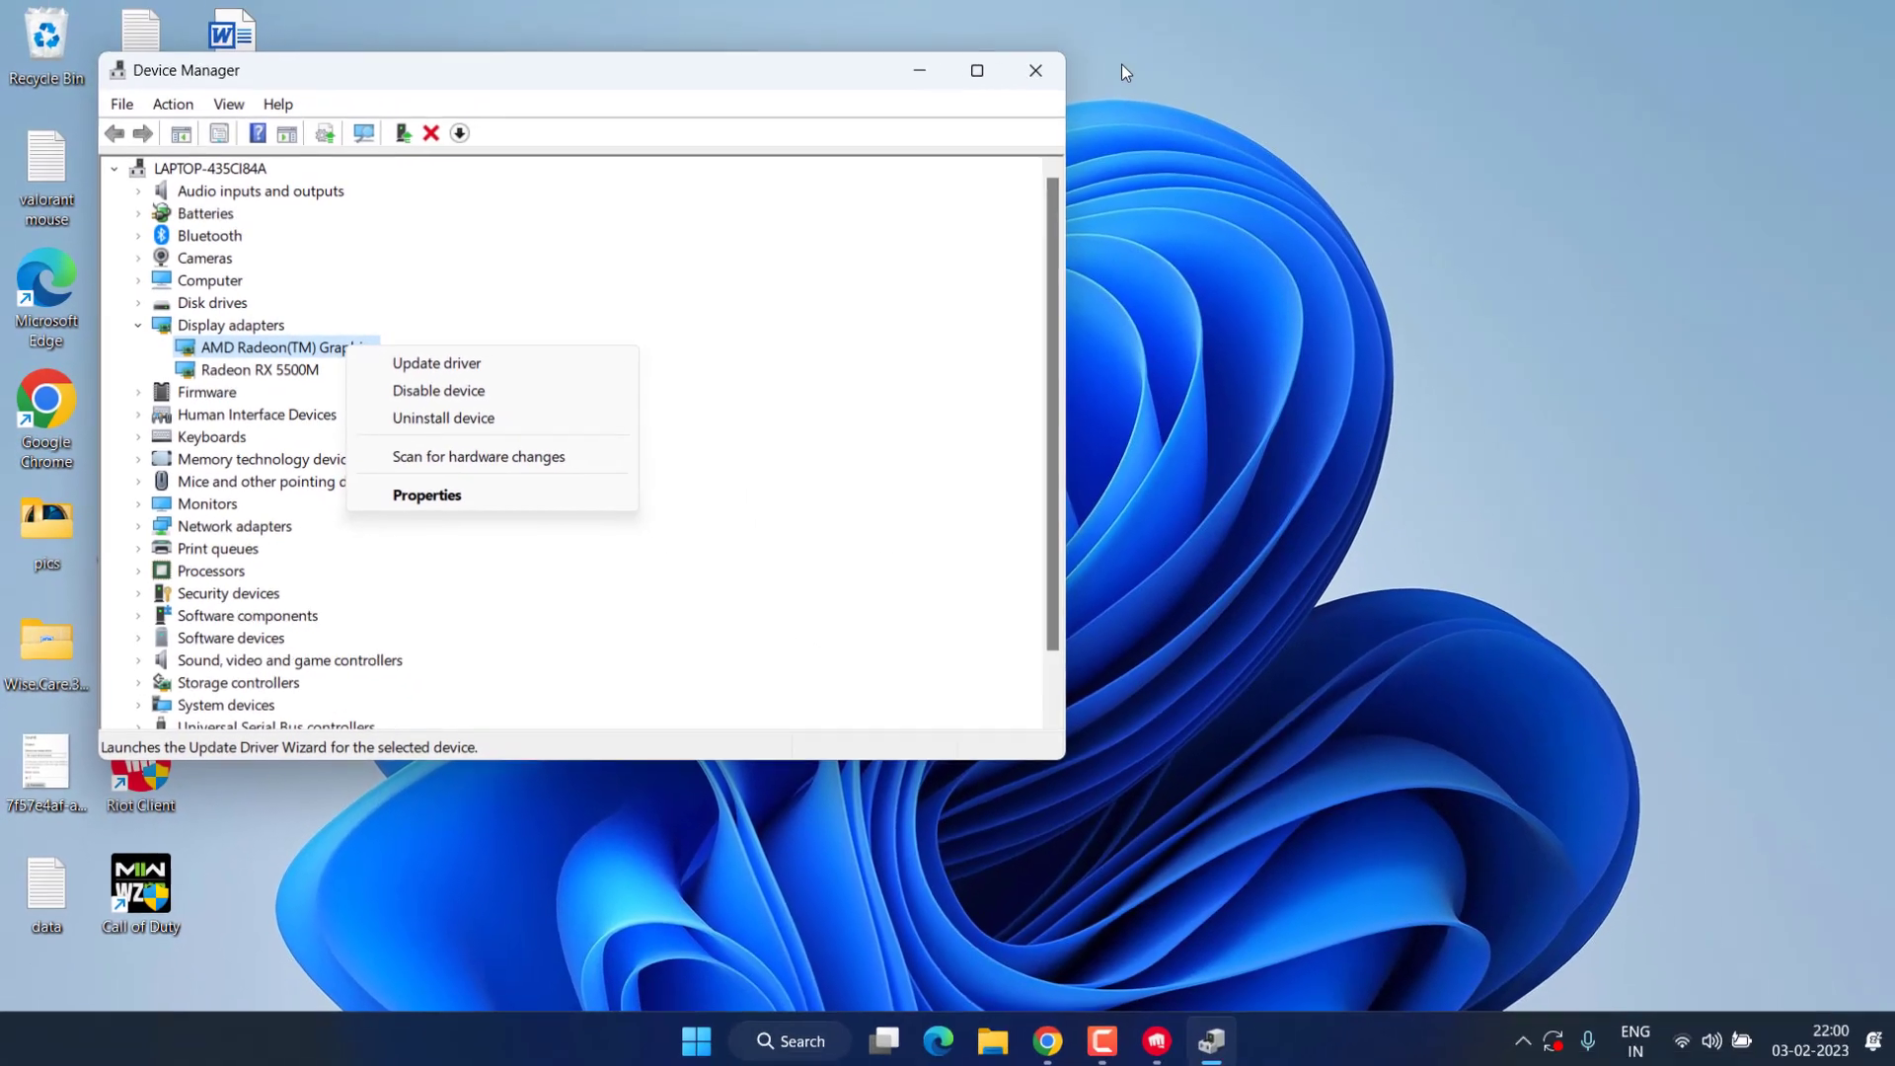
left_click(1030, 68)
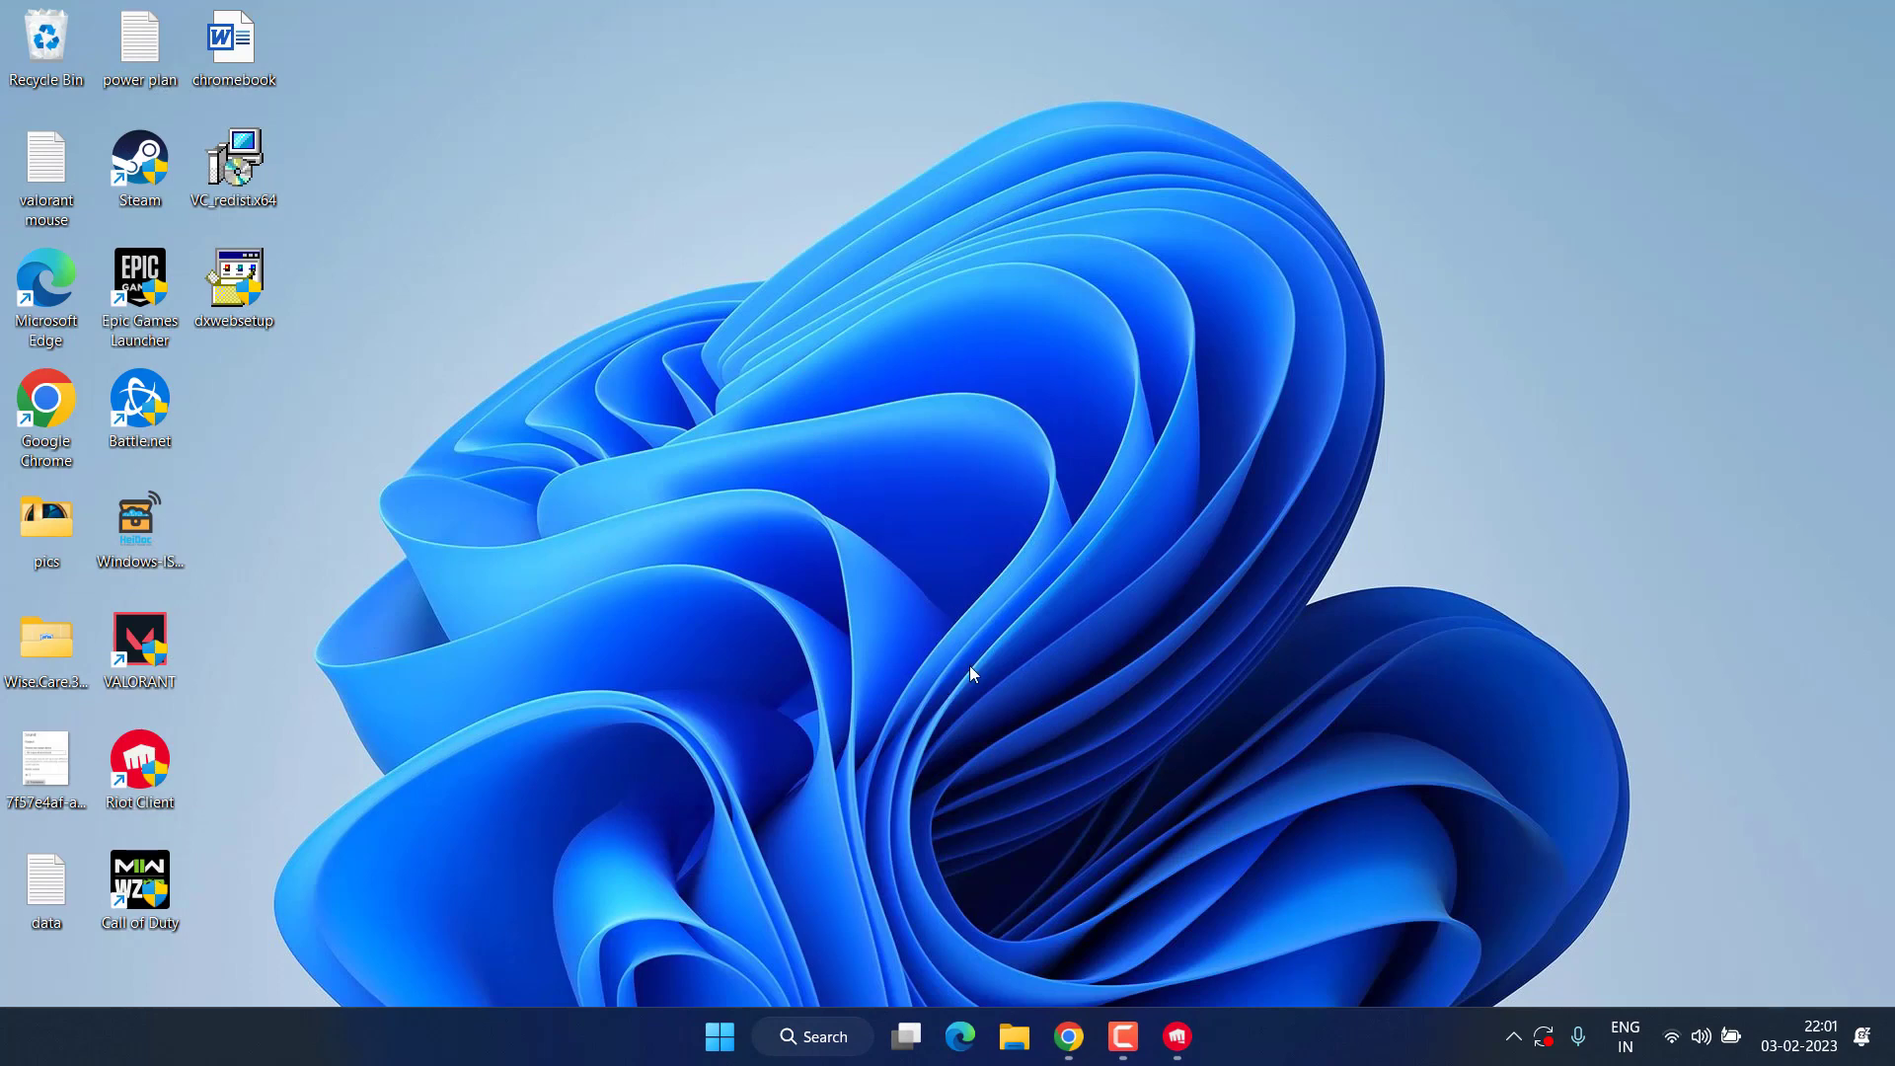
- Switch to Chrome and download Display Driver Uninstaller 18.0.6.0 from a Guru3D EU mirror, saving [Guru3D.com]-DDU.zip to the Desktop
left_click(1069, 1037)
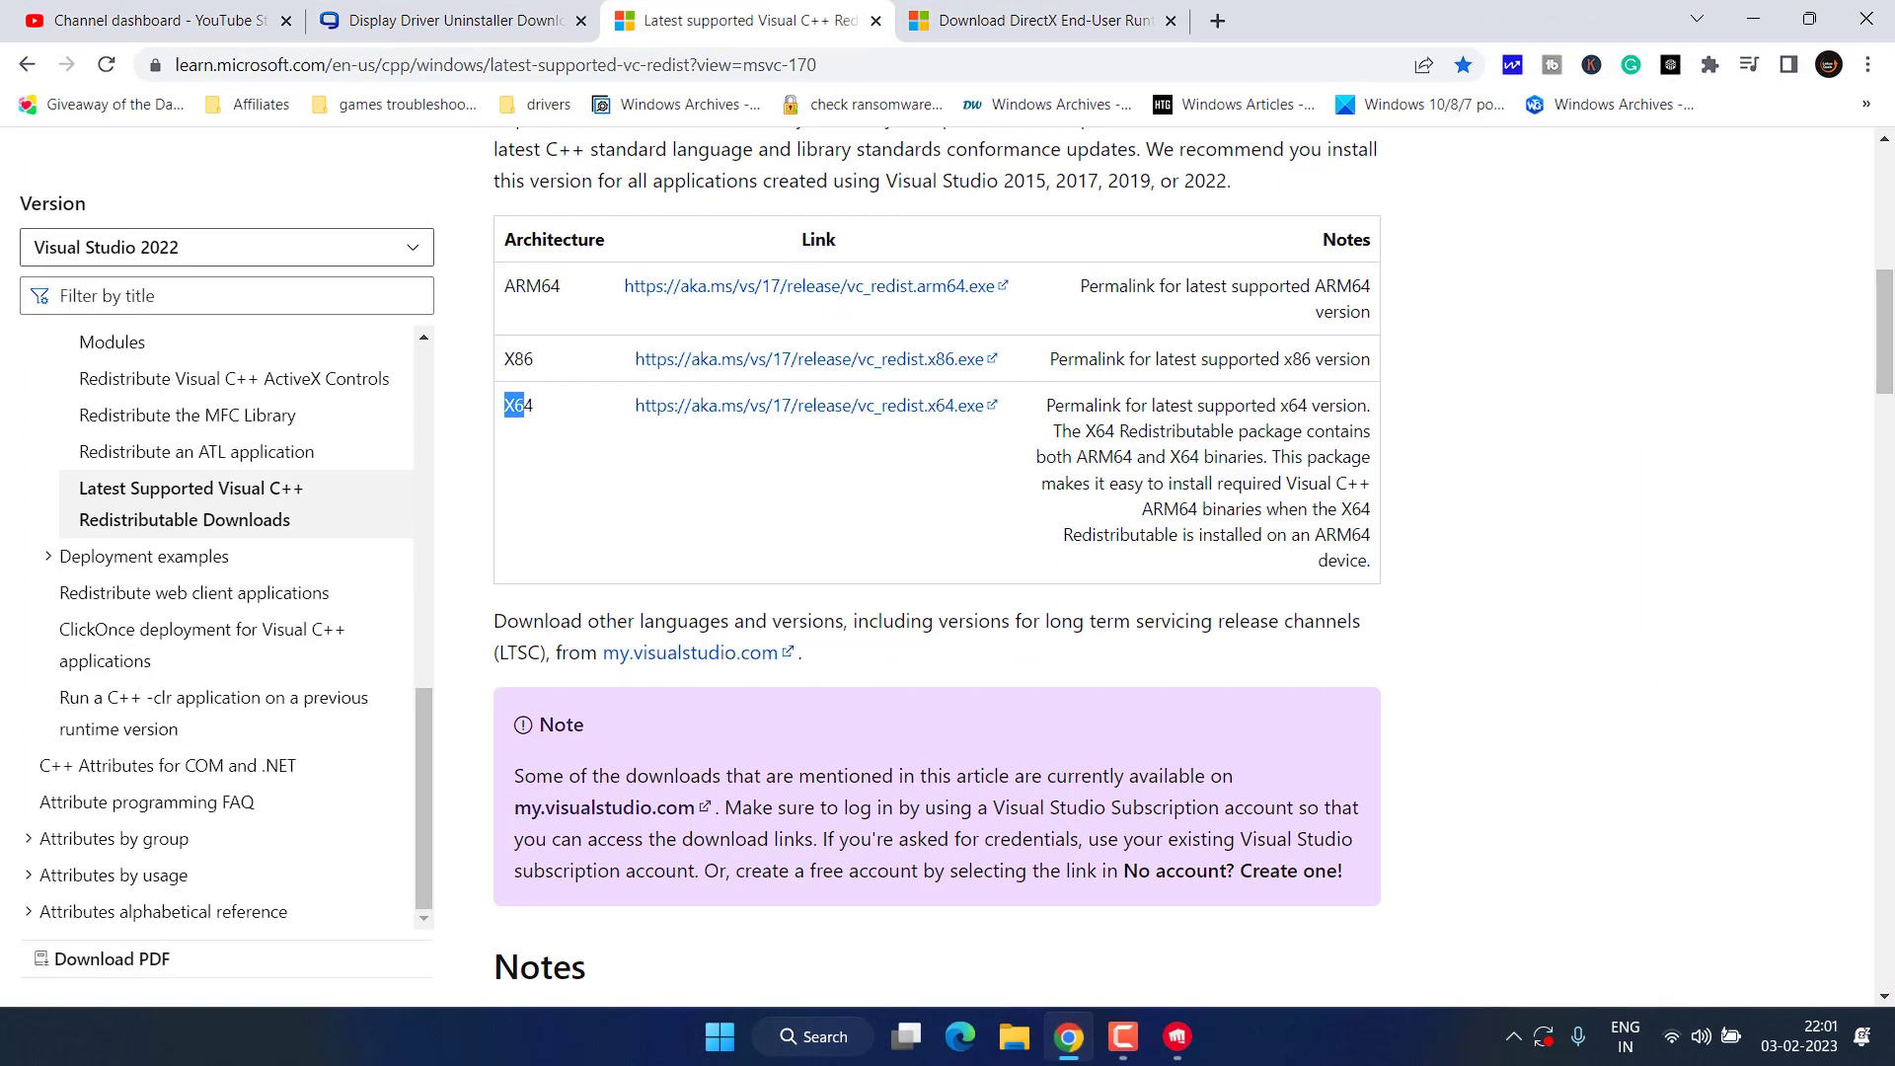
left_click(470, 20)
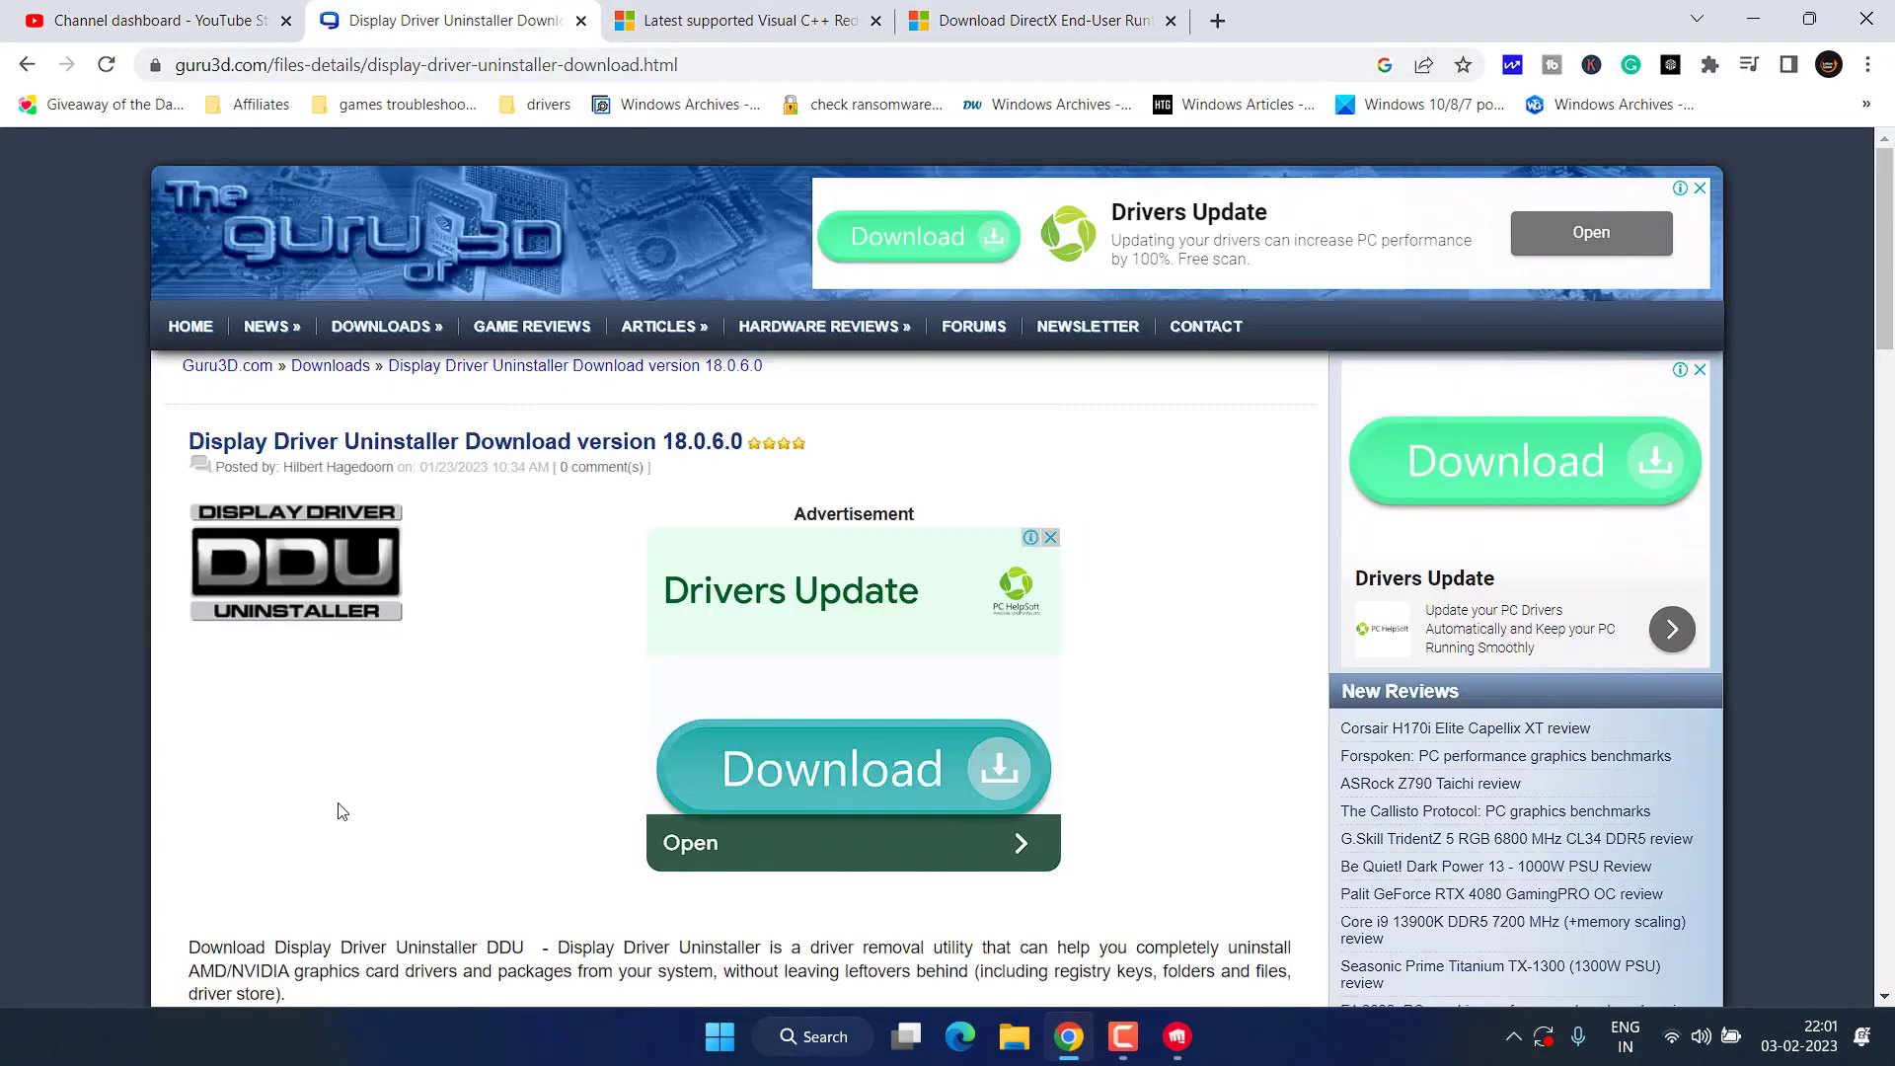
scroll(421, 643, "down", 15)
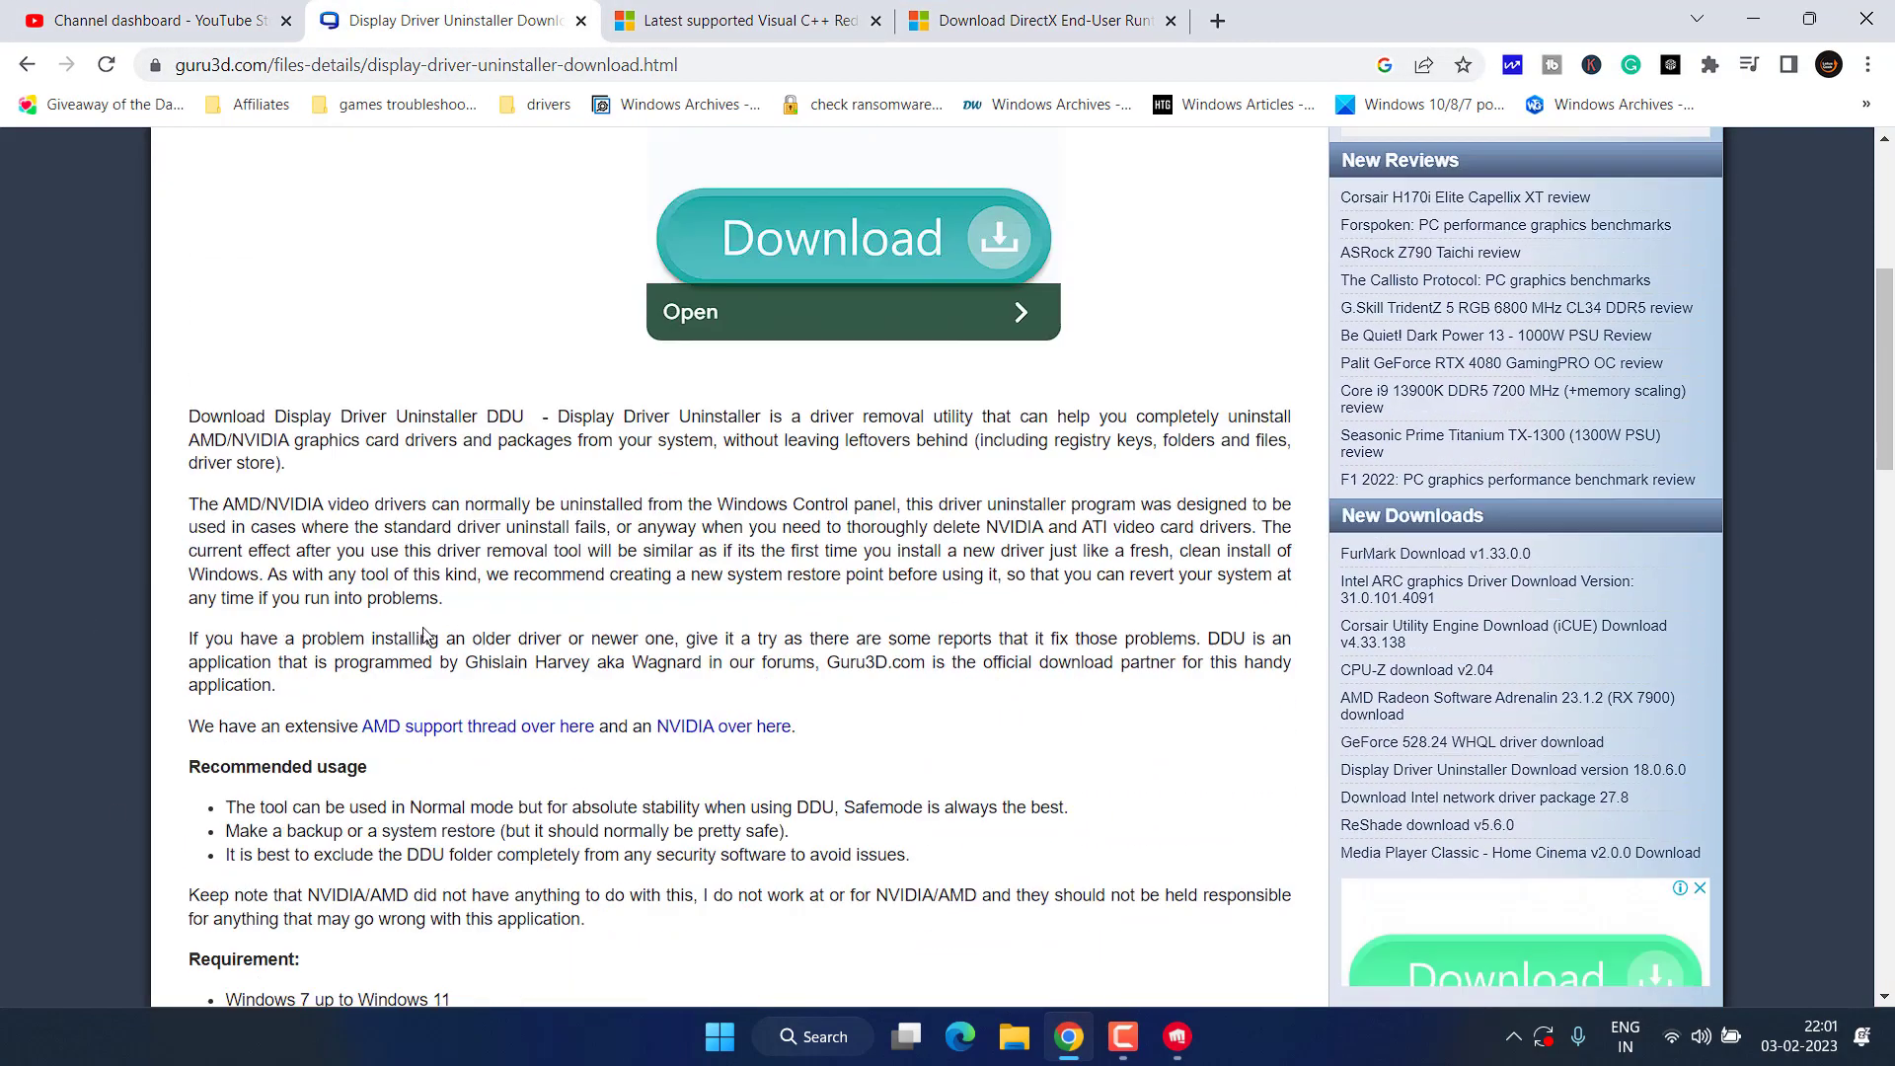
scroll(426, 635, "down", 10)
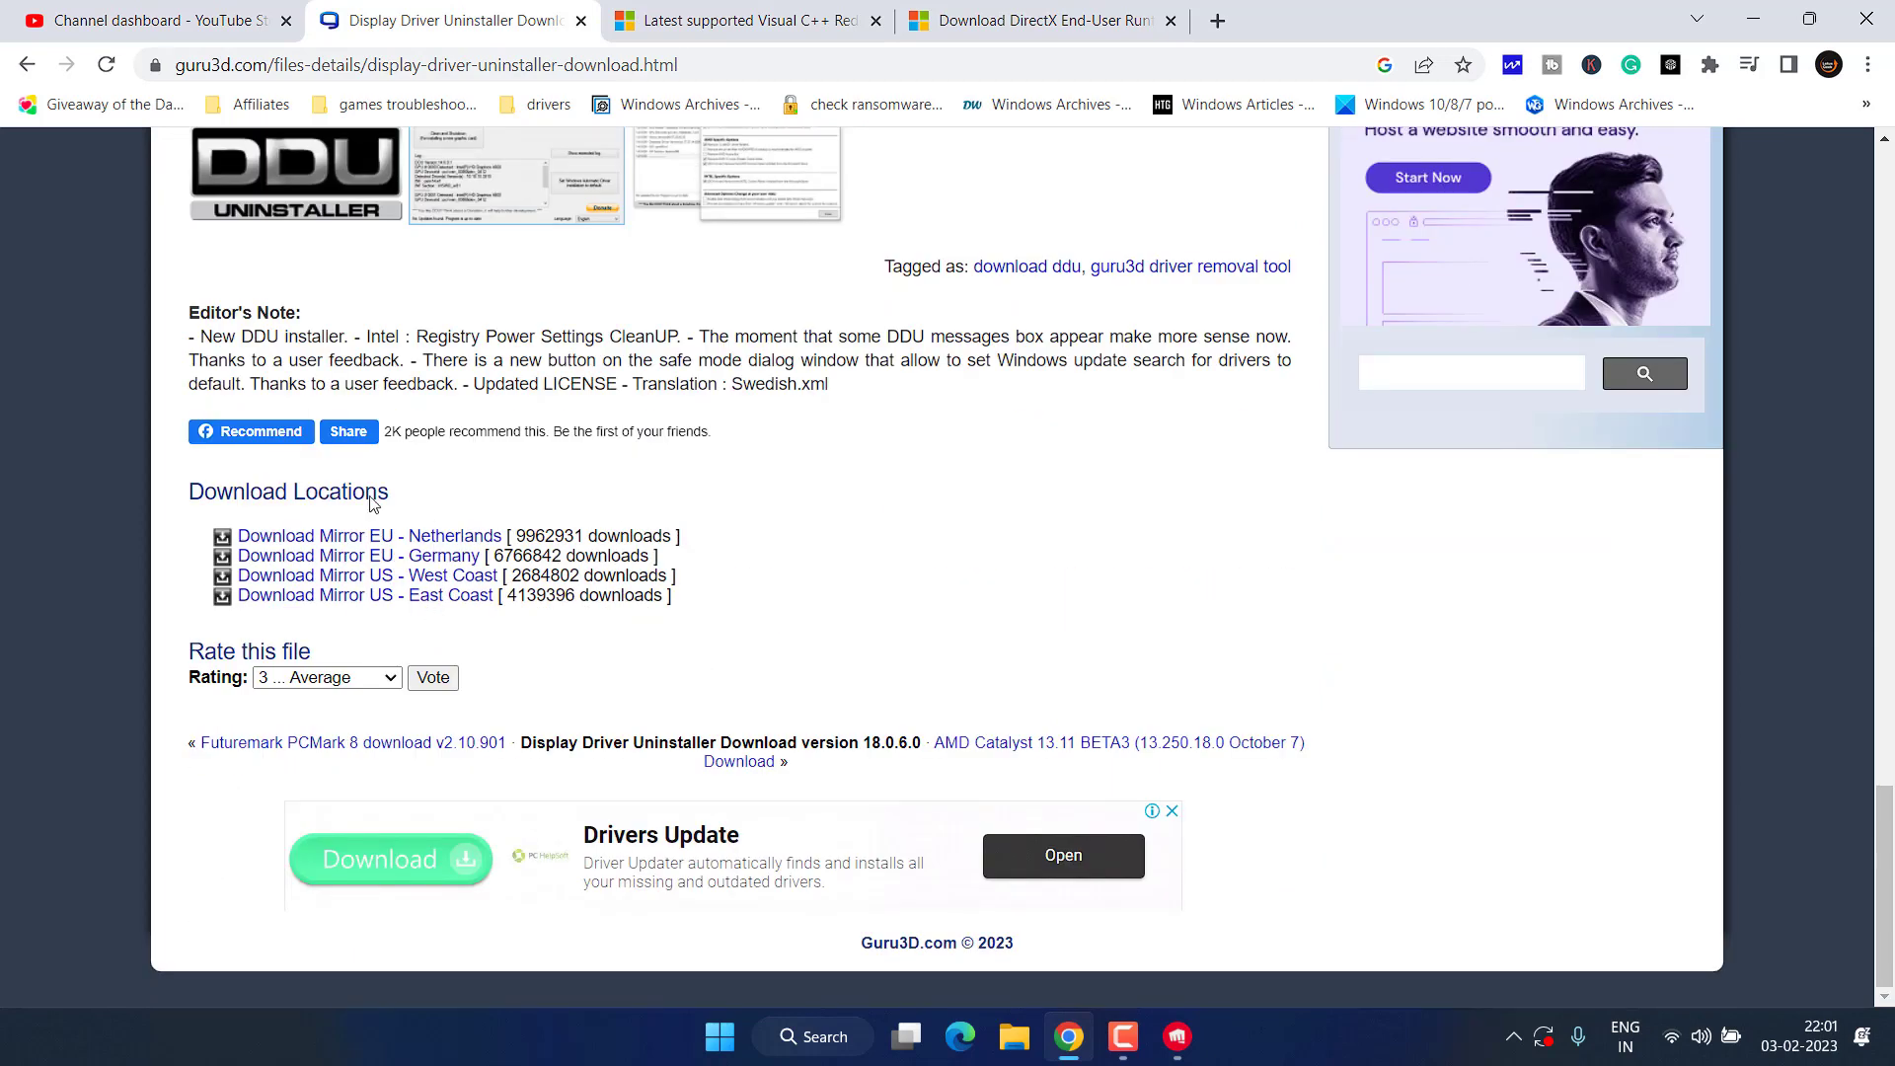
left_click(431, 545)
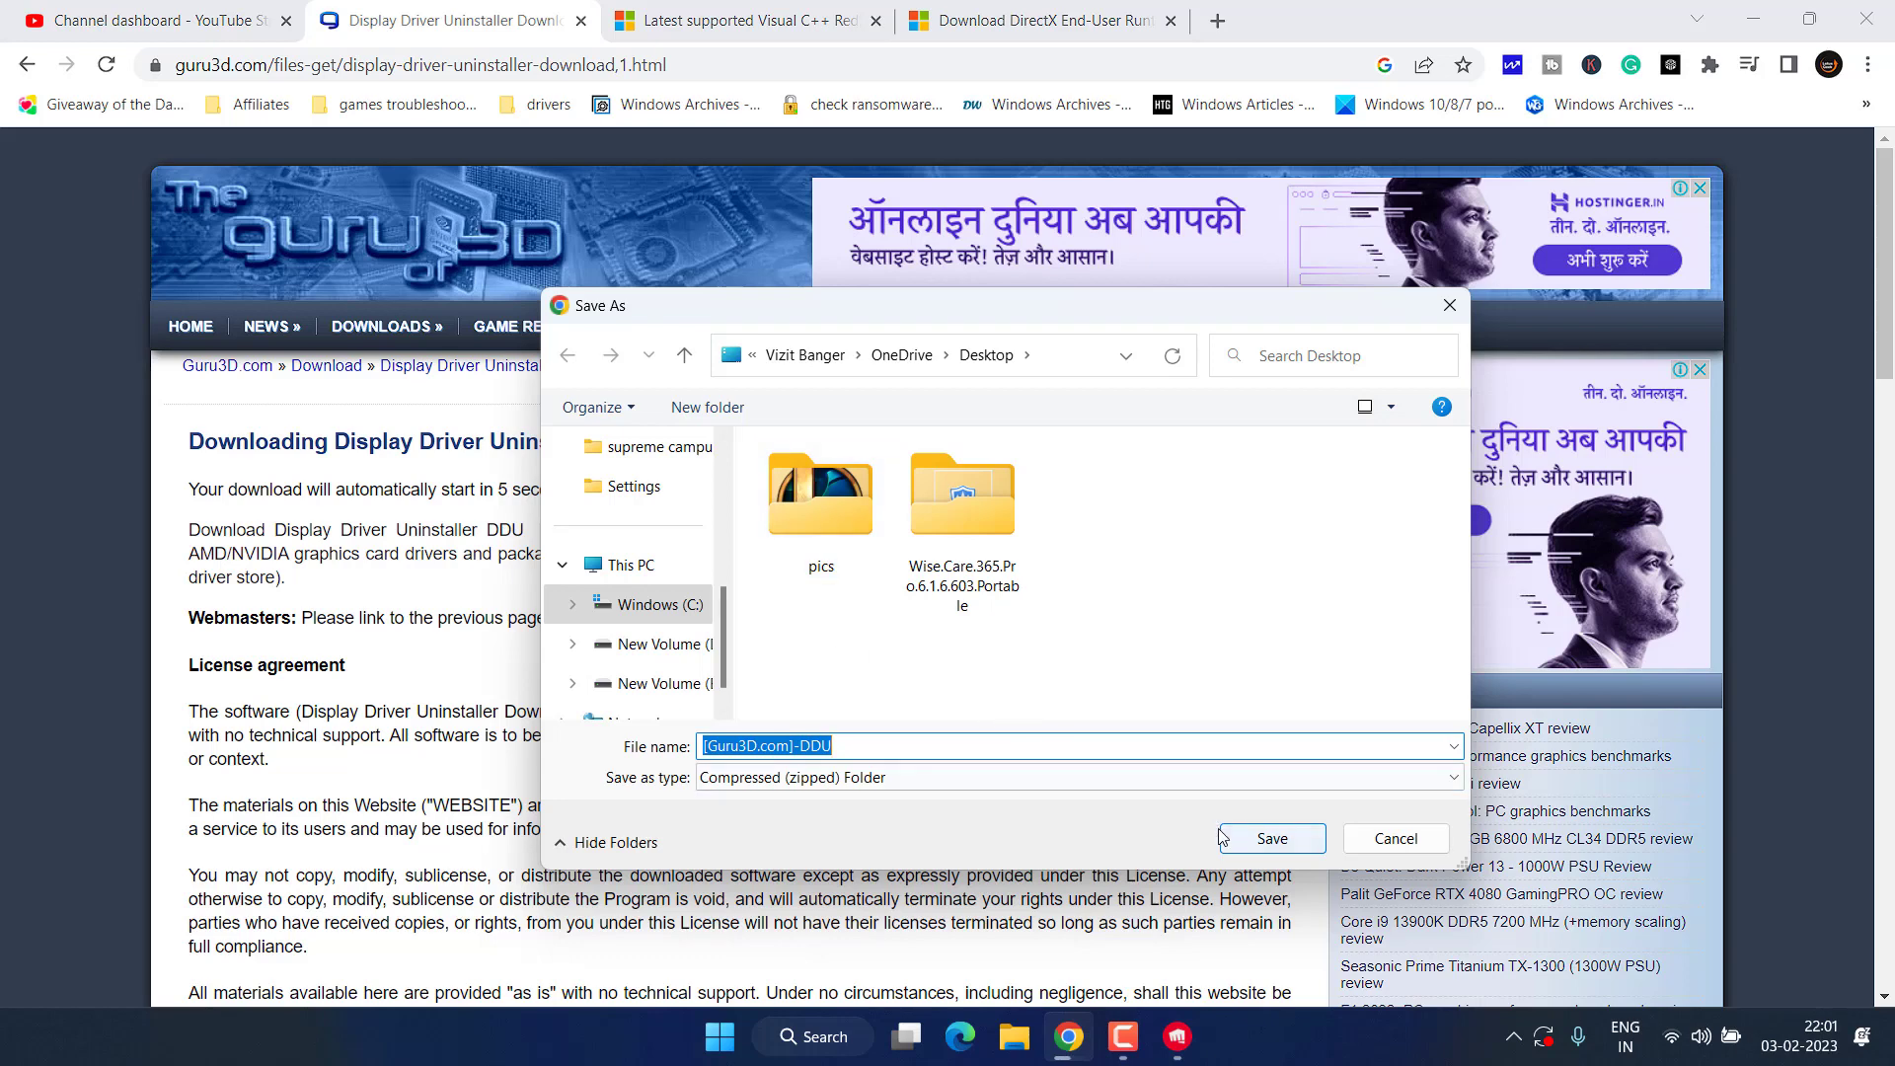
left_click(1261, 844)
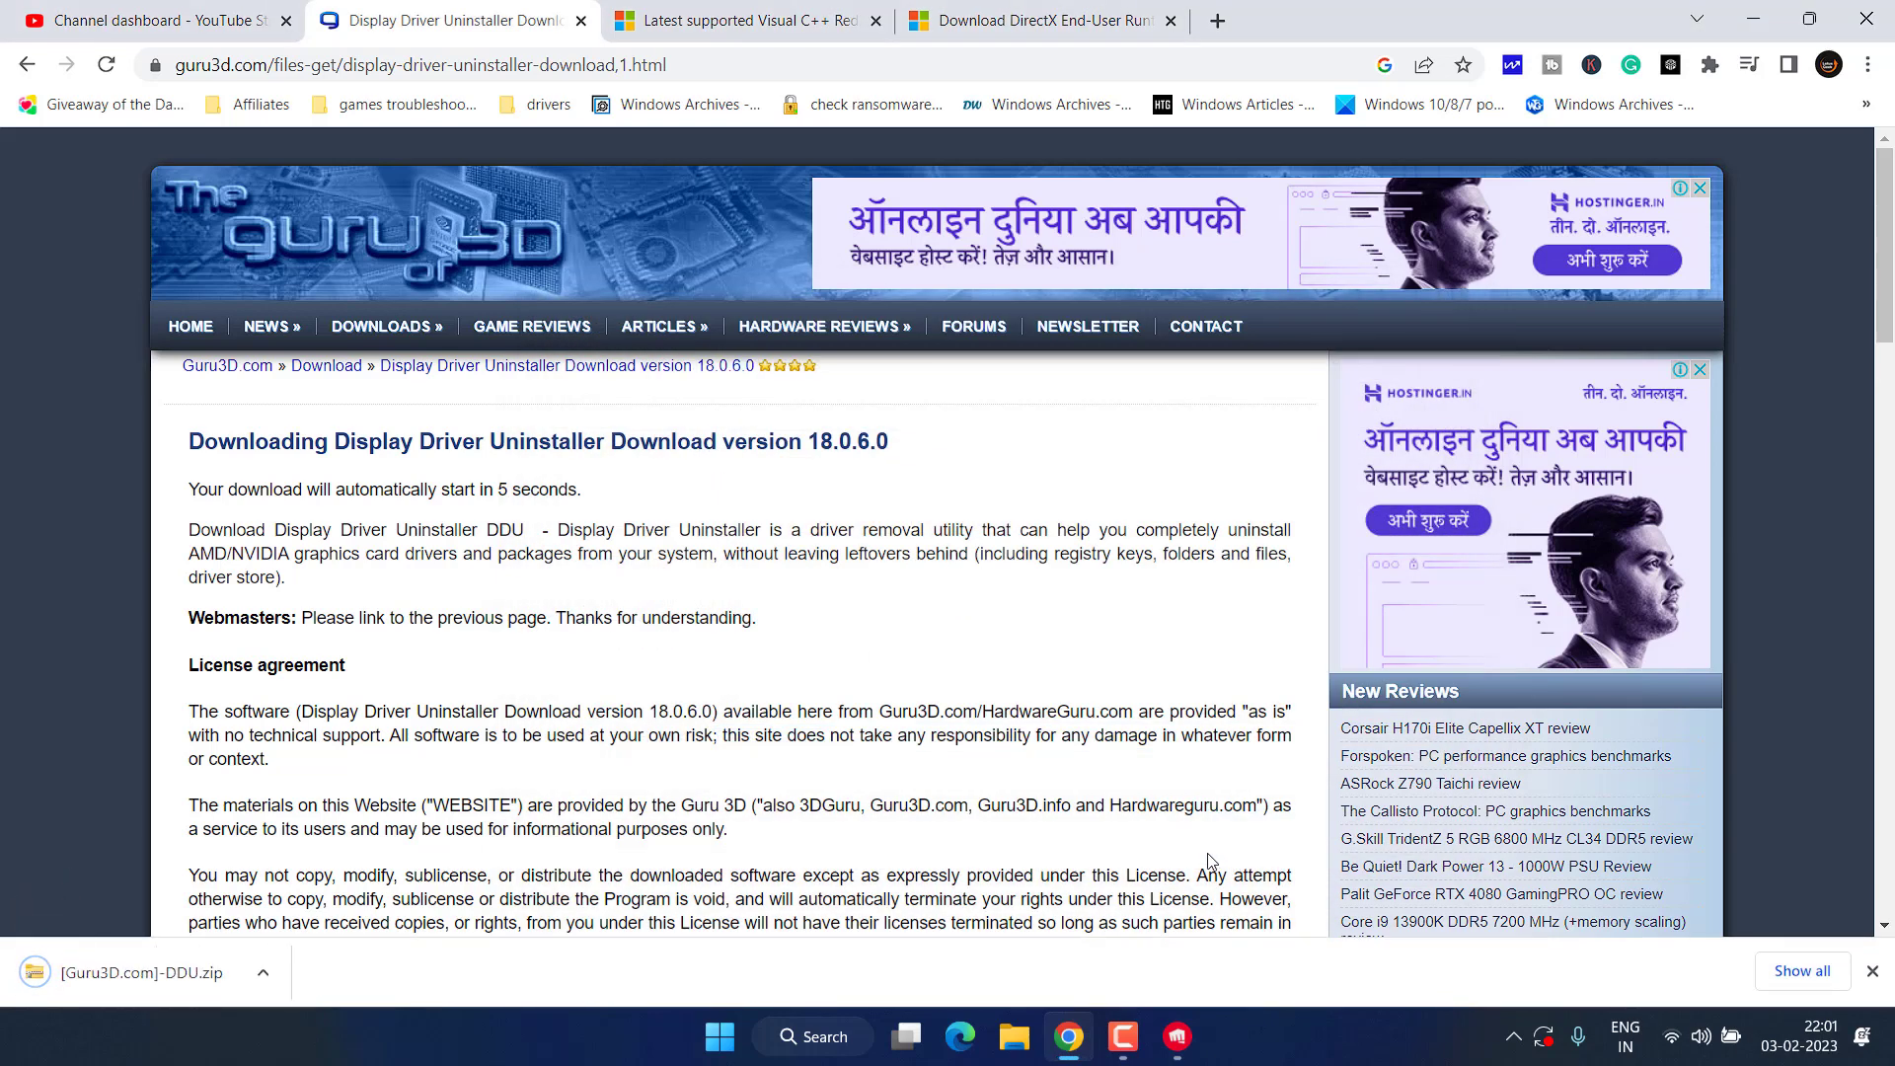
- Copy all contents of the downloaded [Guru3D.com]-DDU archive to the Desktop and close the archive window
key("super+d")
double_click(34, 174)
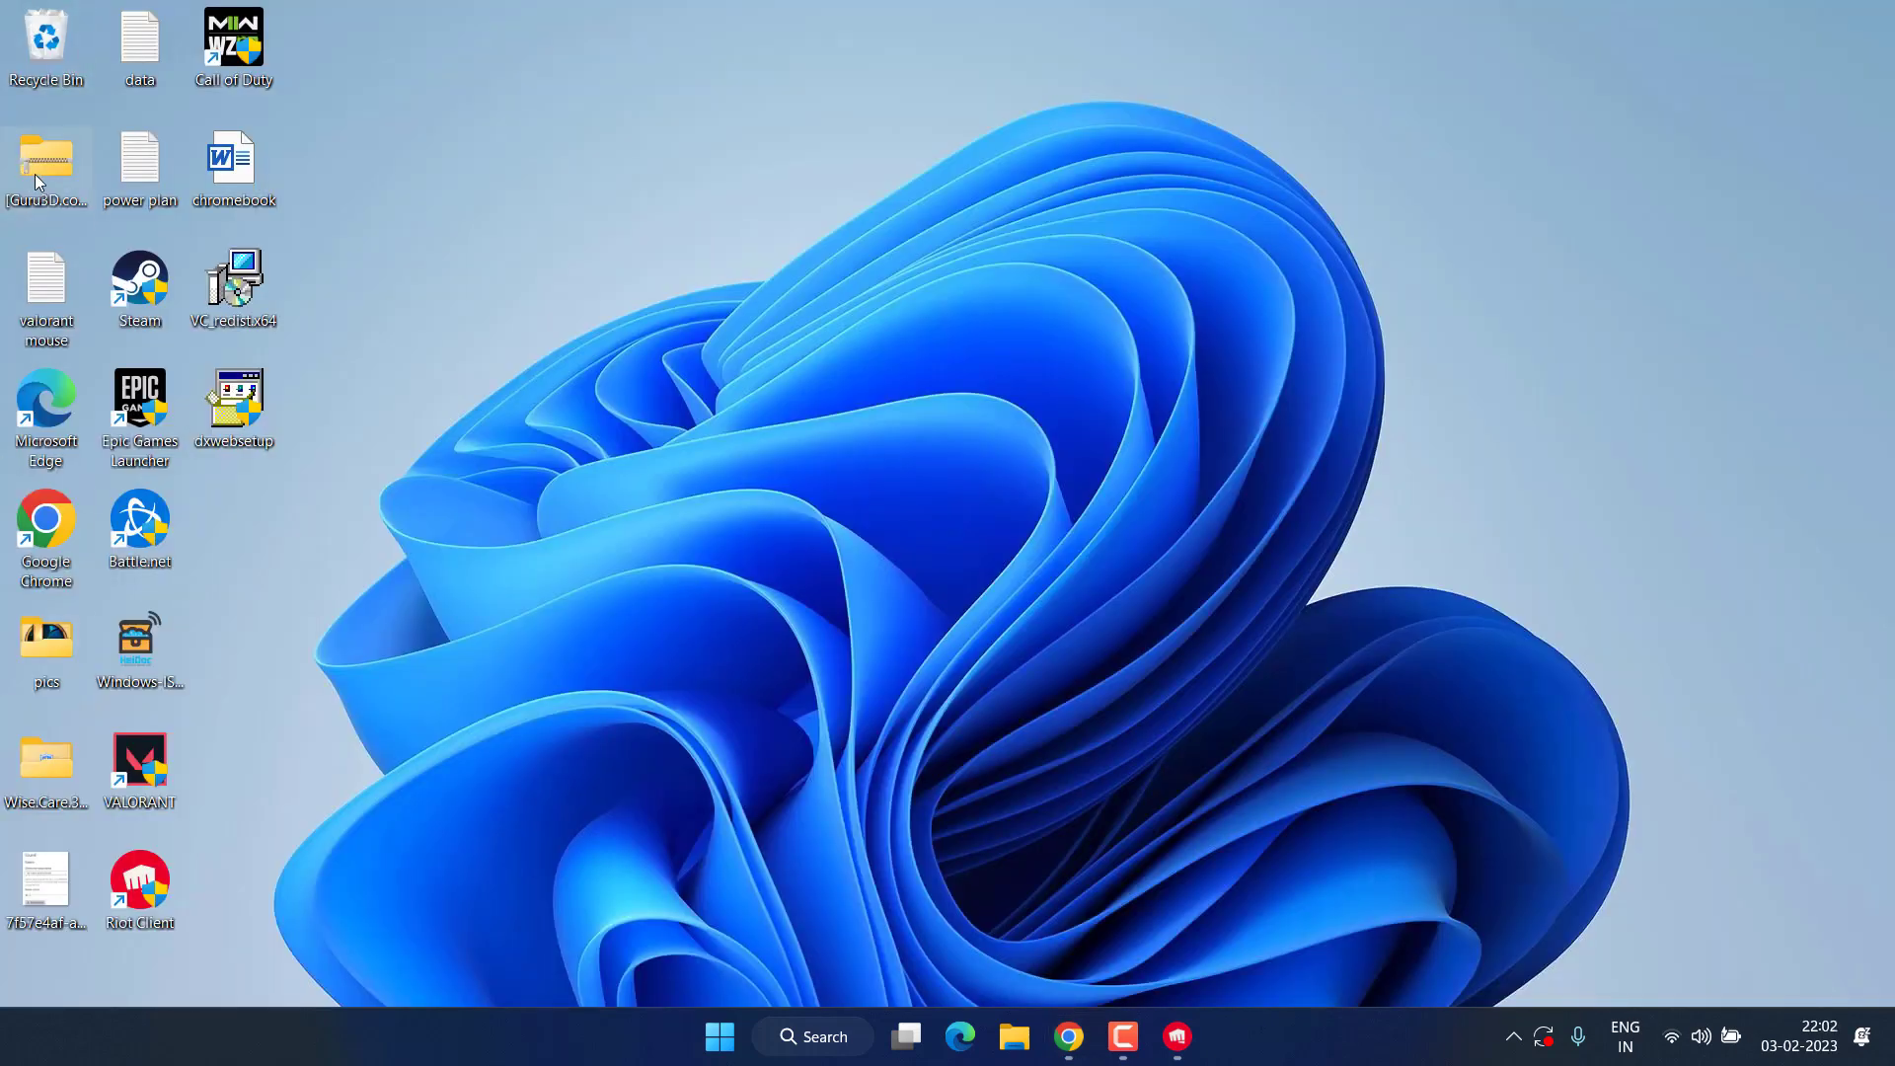
left_click_drag(1164, 634, 744, 579)
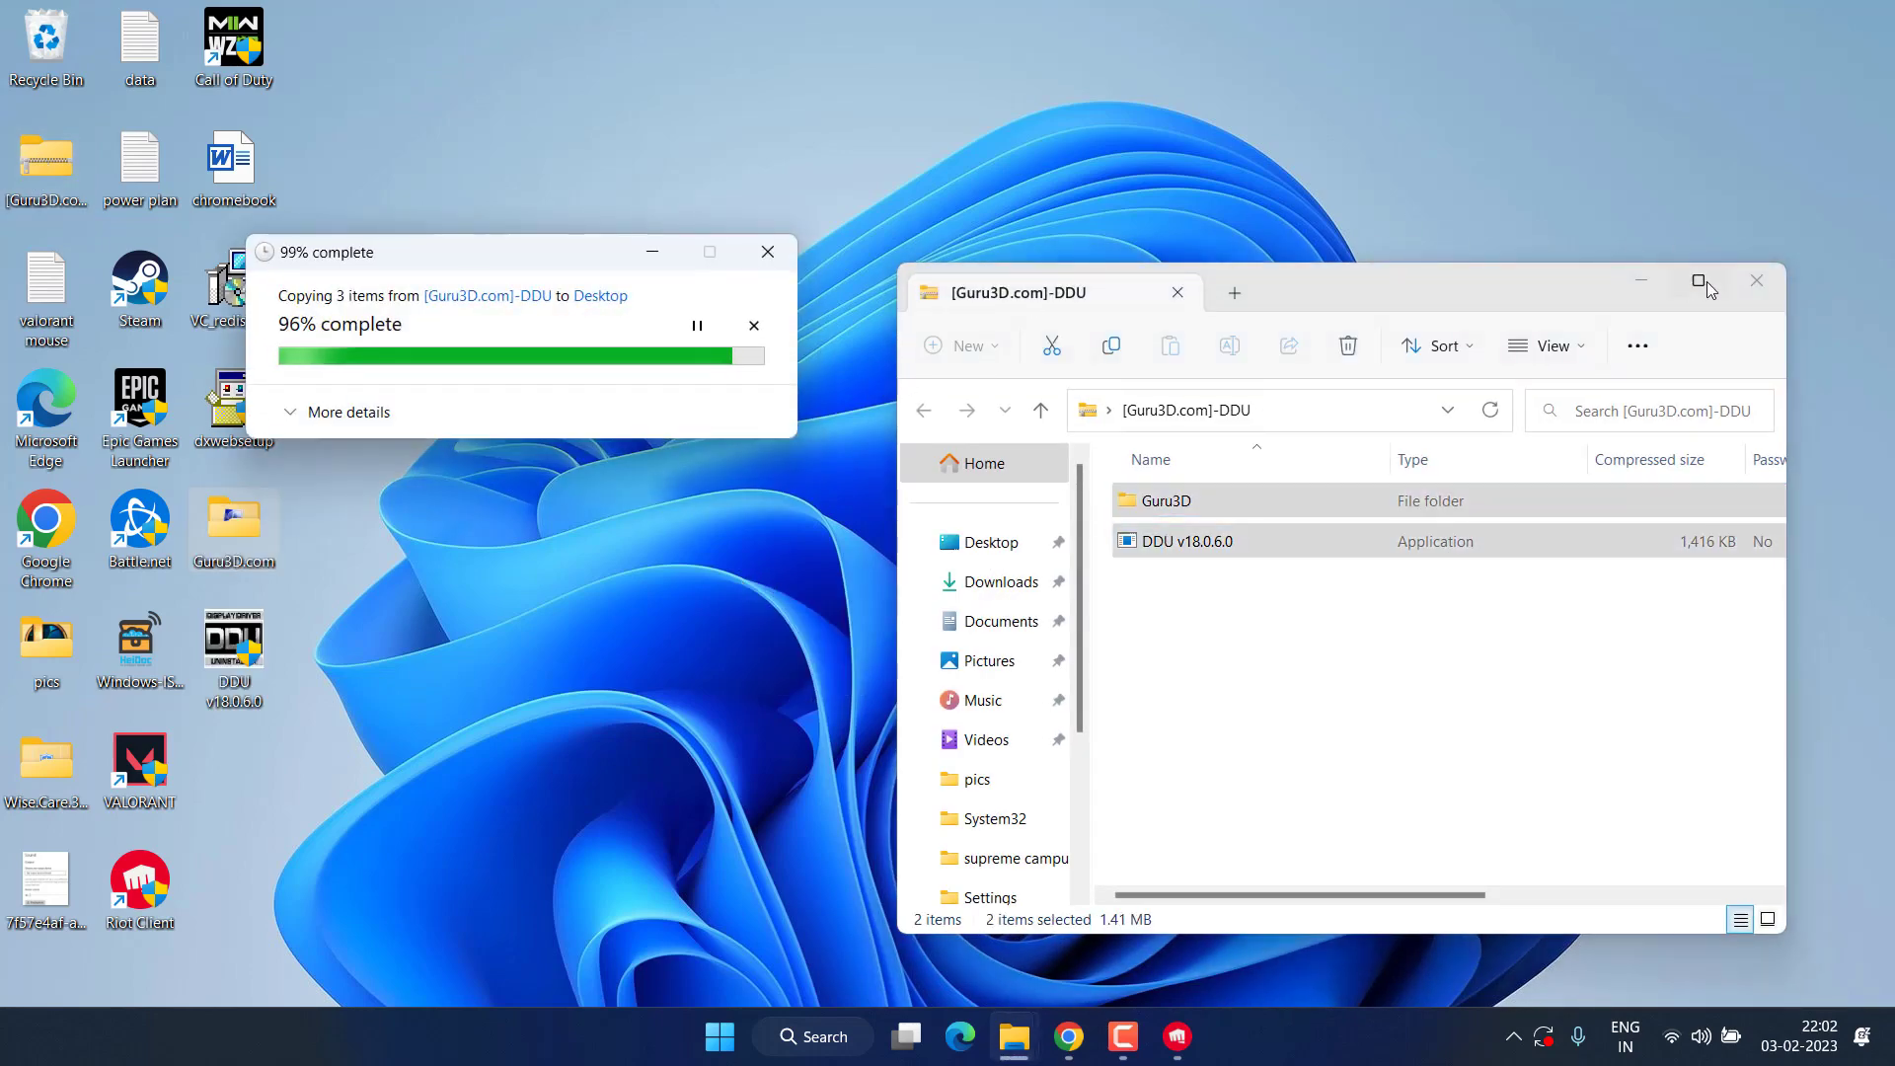
left_click(1758, 282)
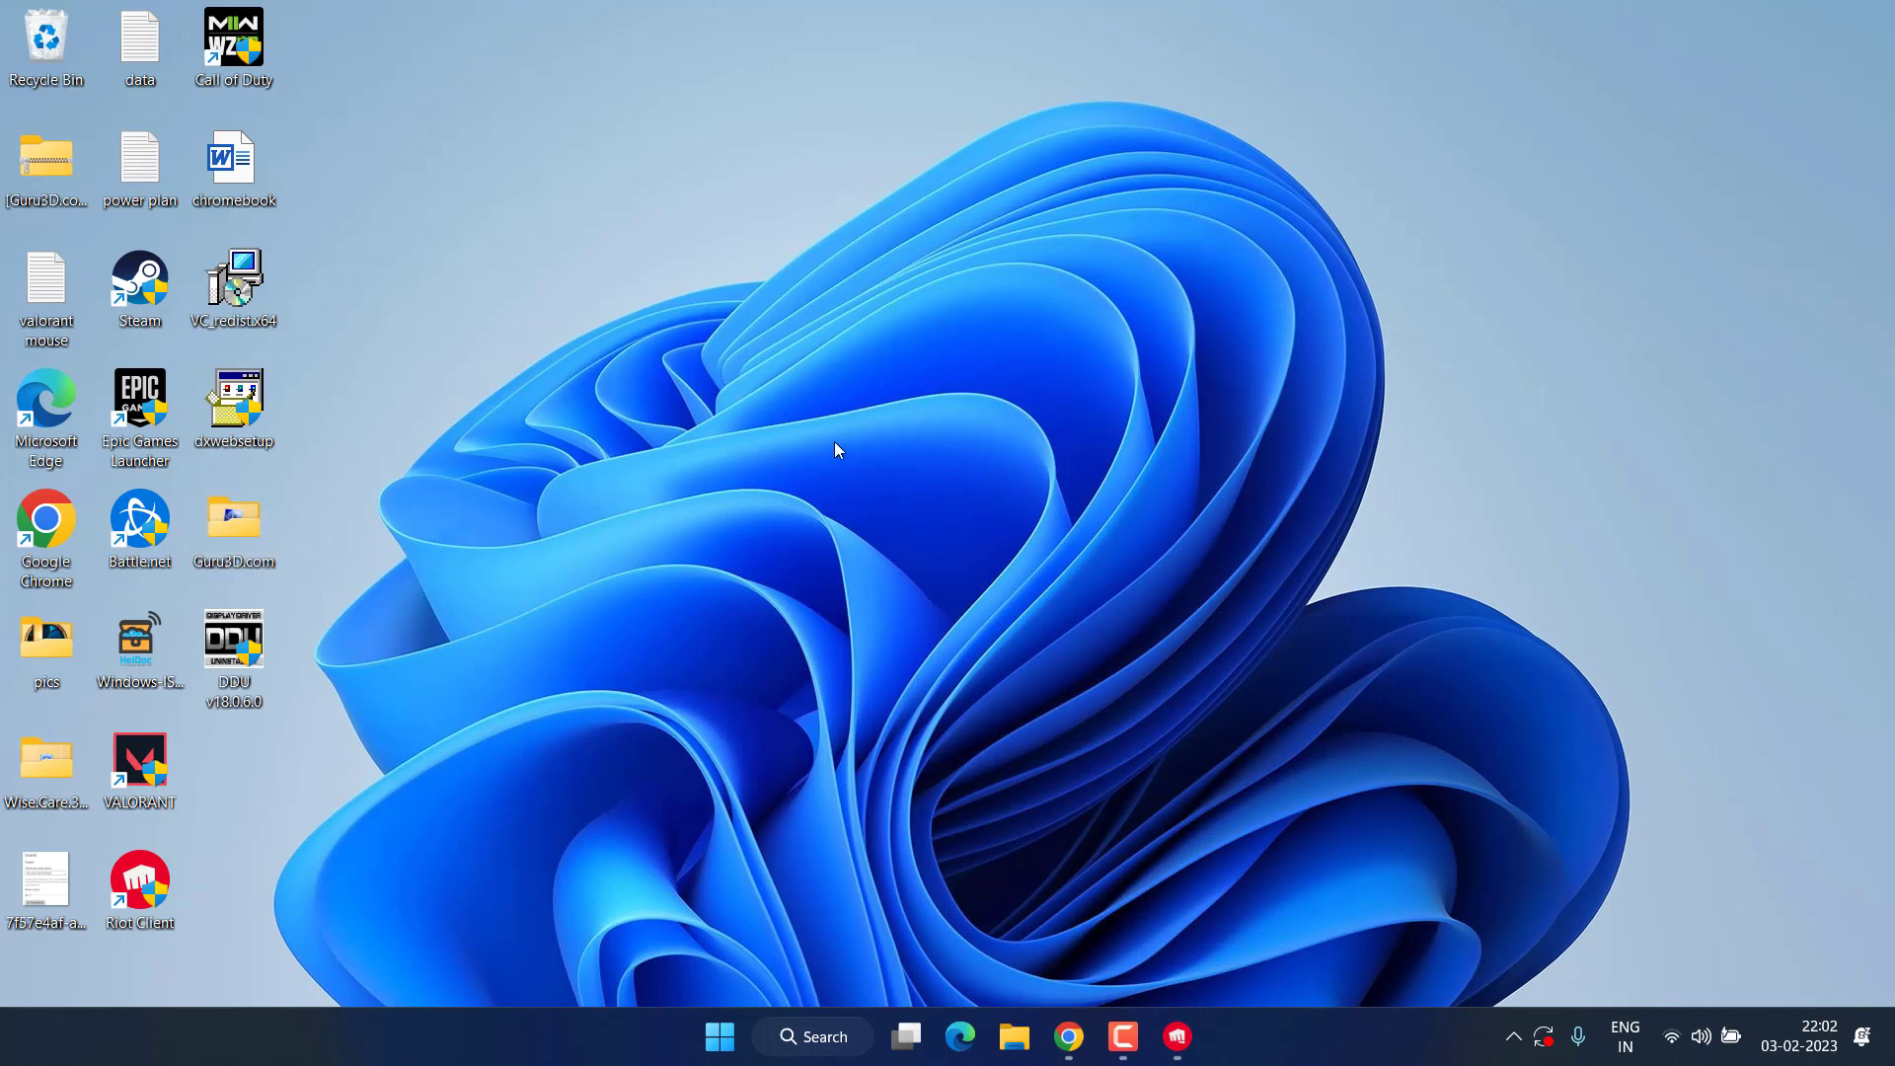
- Install Display Driver Uninstaller 18.0.6.0 from DDU v18.0.6.0 in the default folder, skip the Readme, and launch the program
double_click(232, 649)
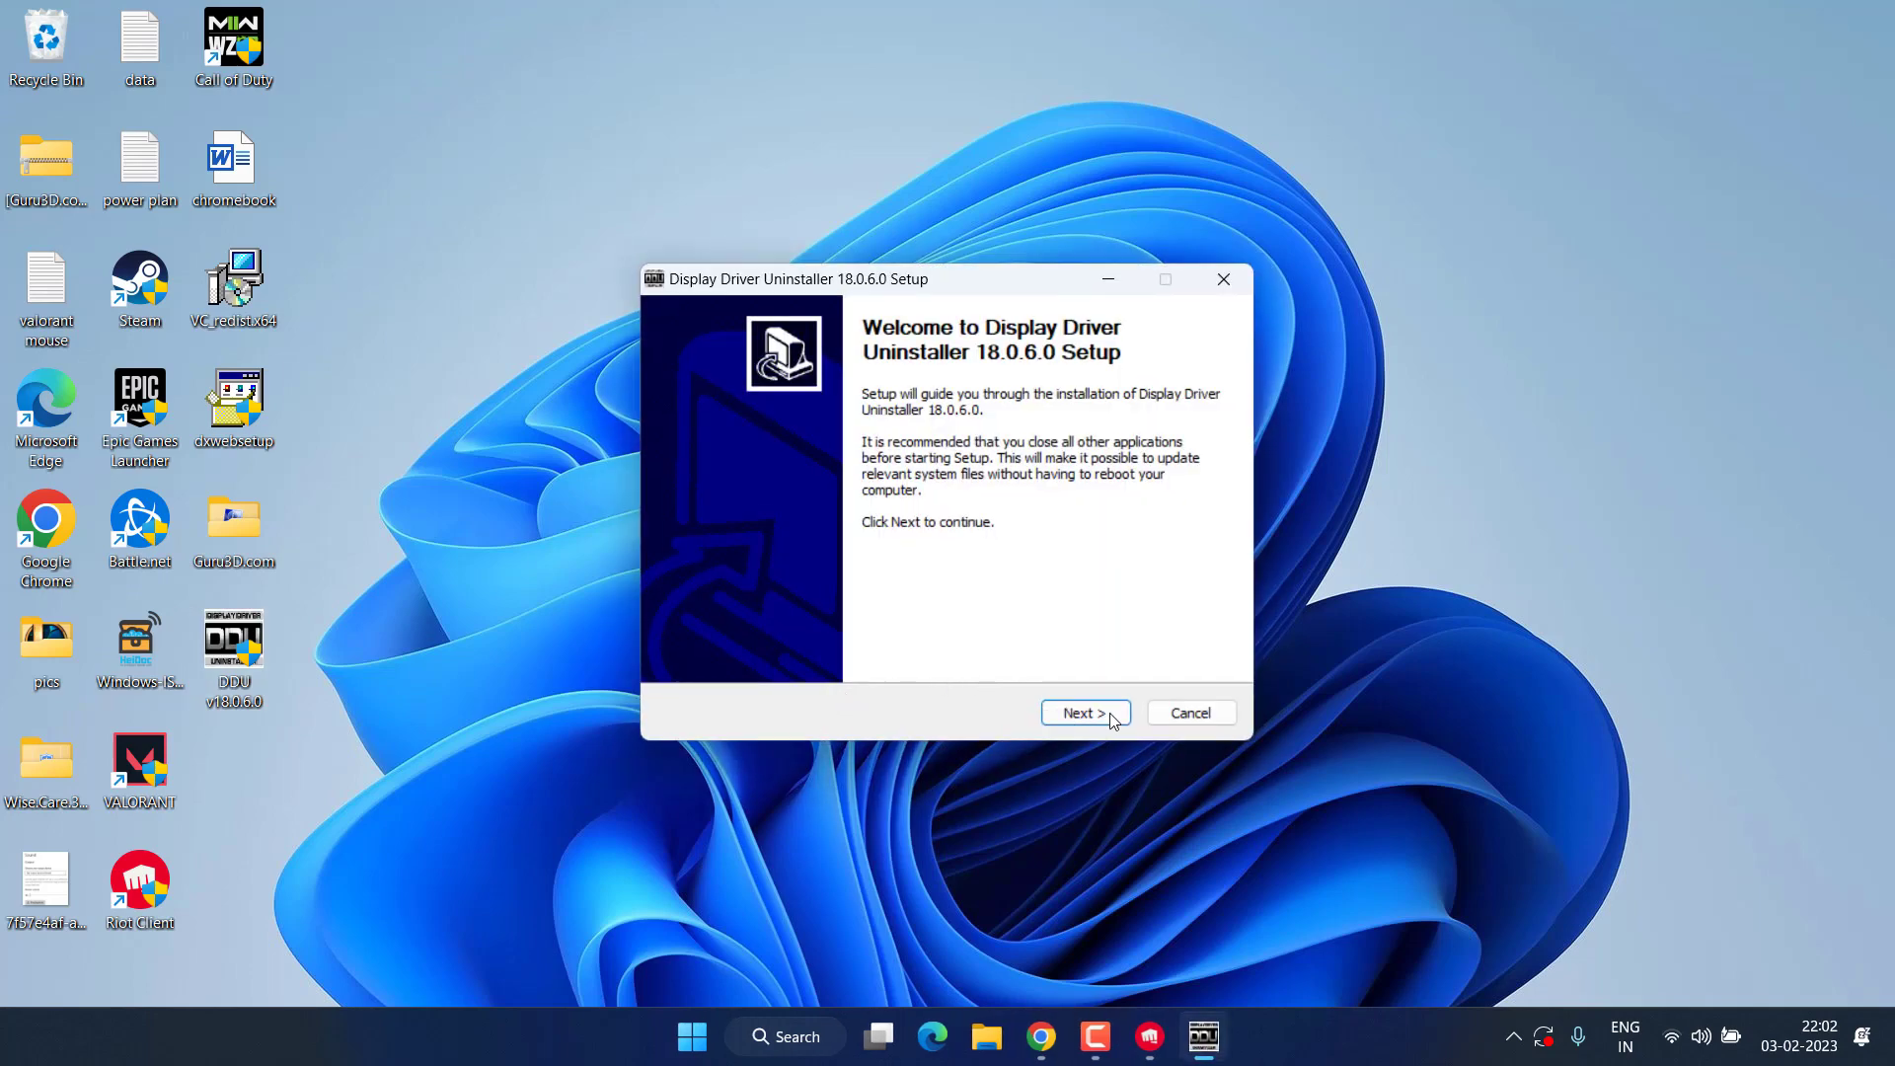
left_click(1110, 717)
left_click(1082, 717)
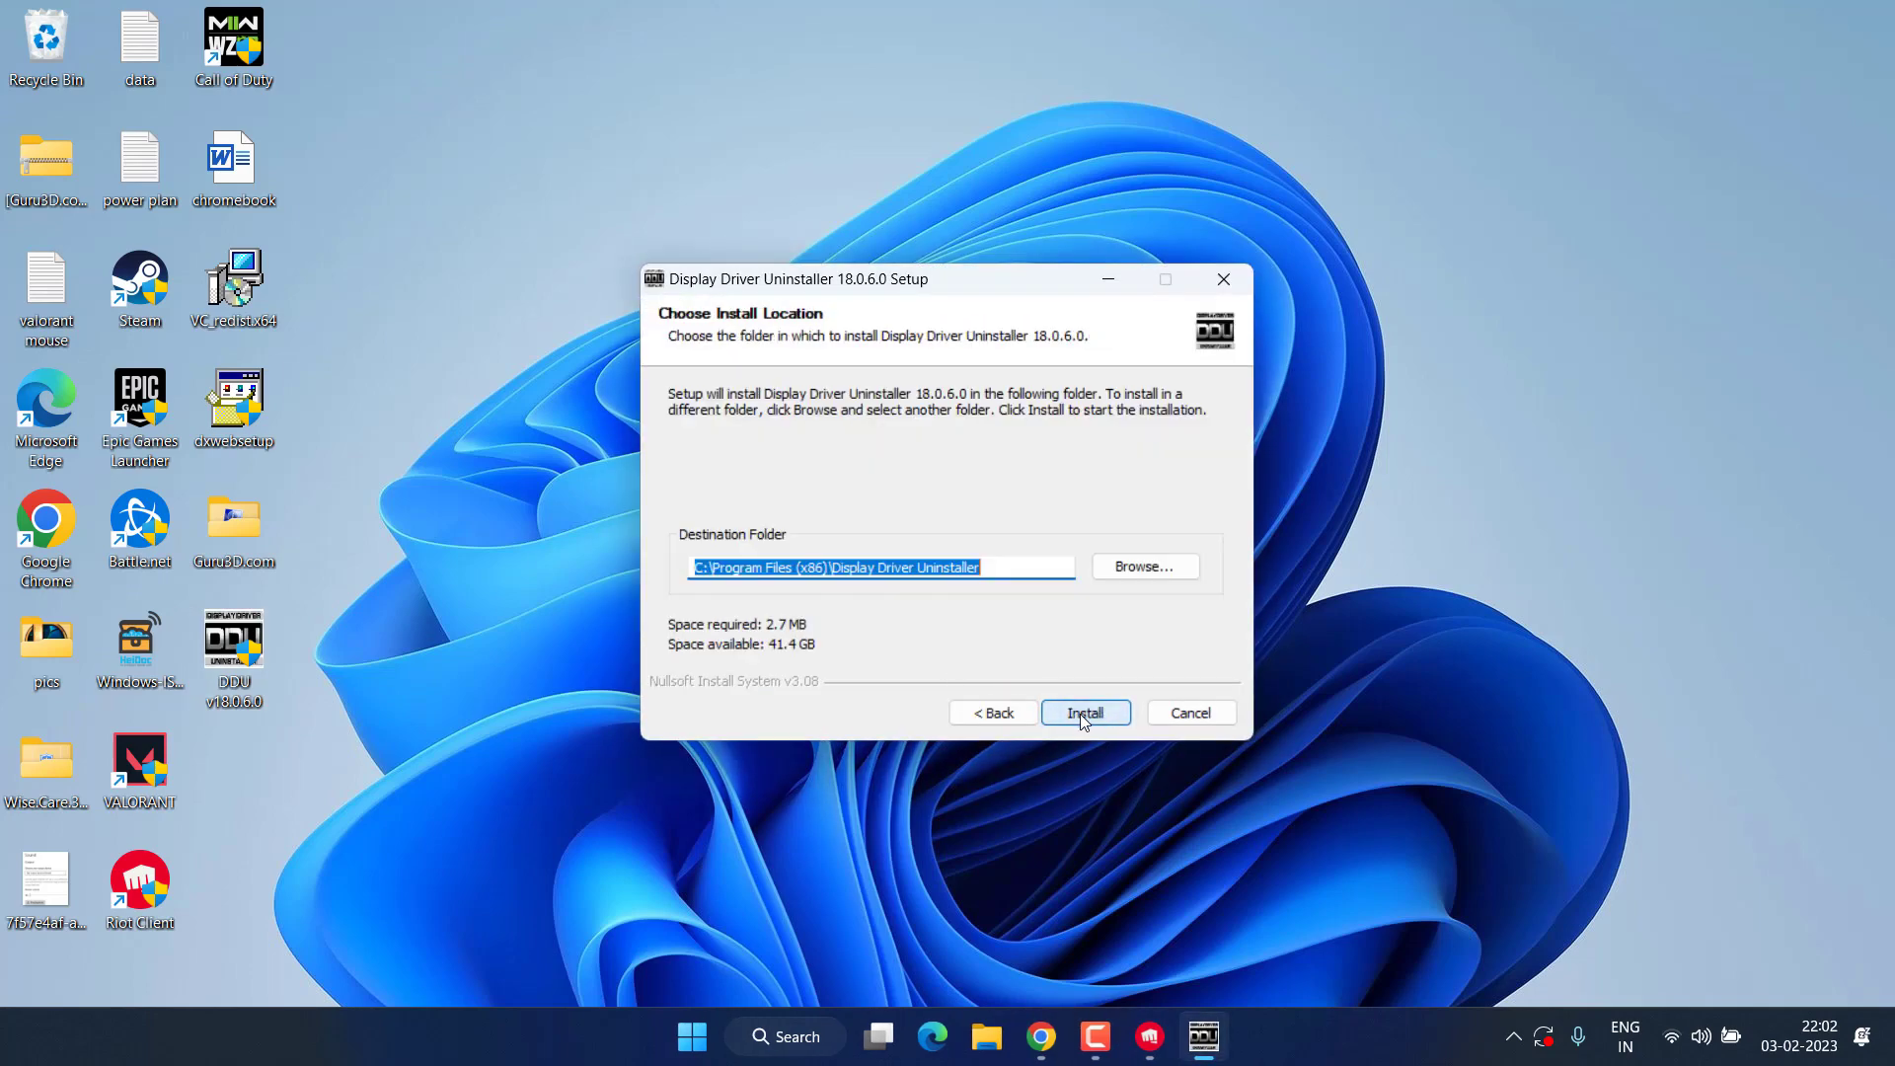
left_click(1083, 714)
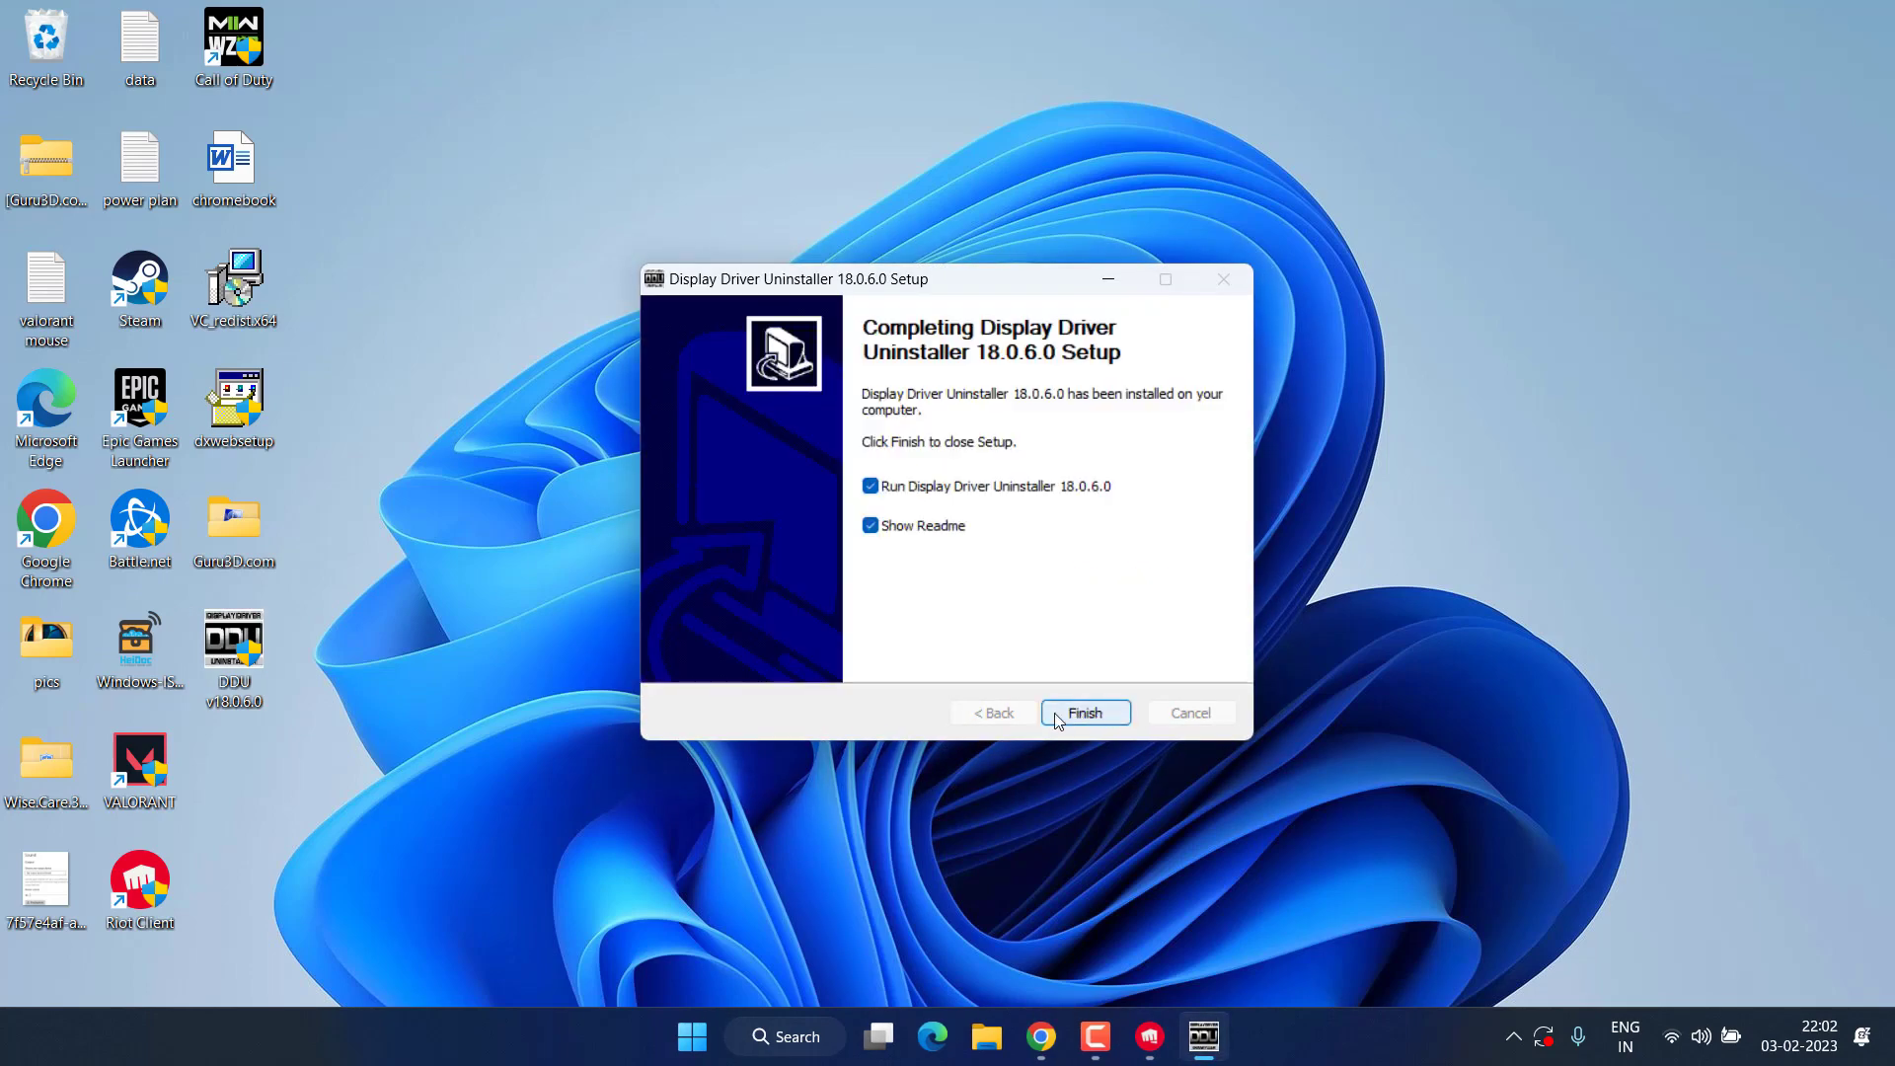
left_click(918, 529)
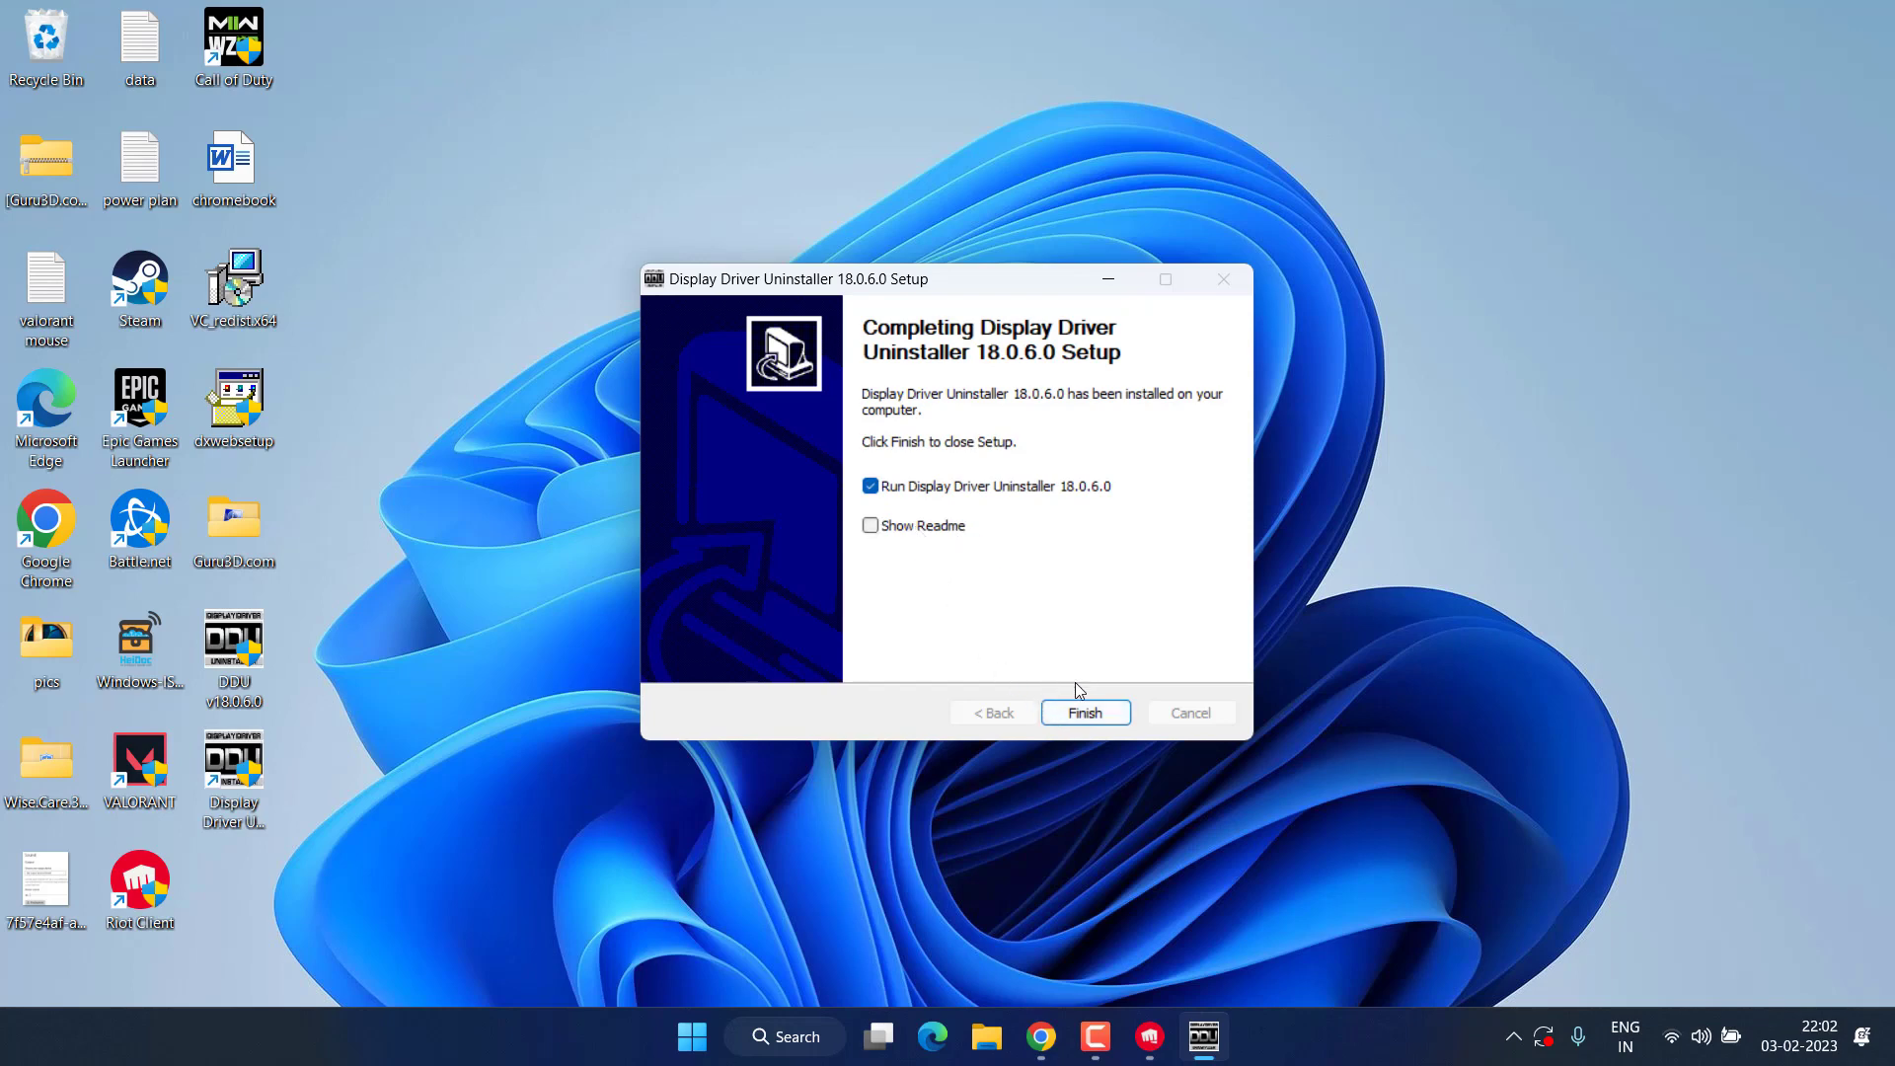
left_click(1083, 712)
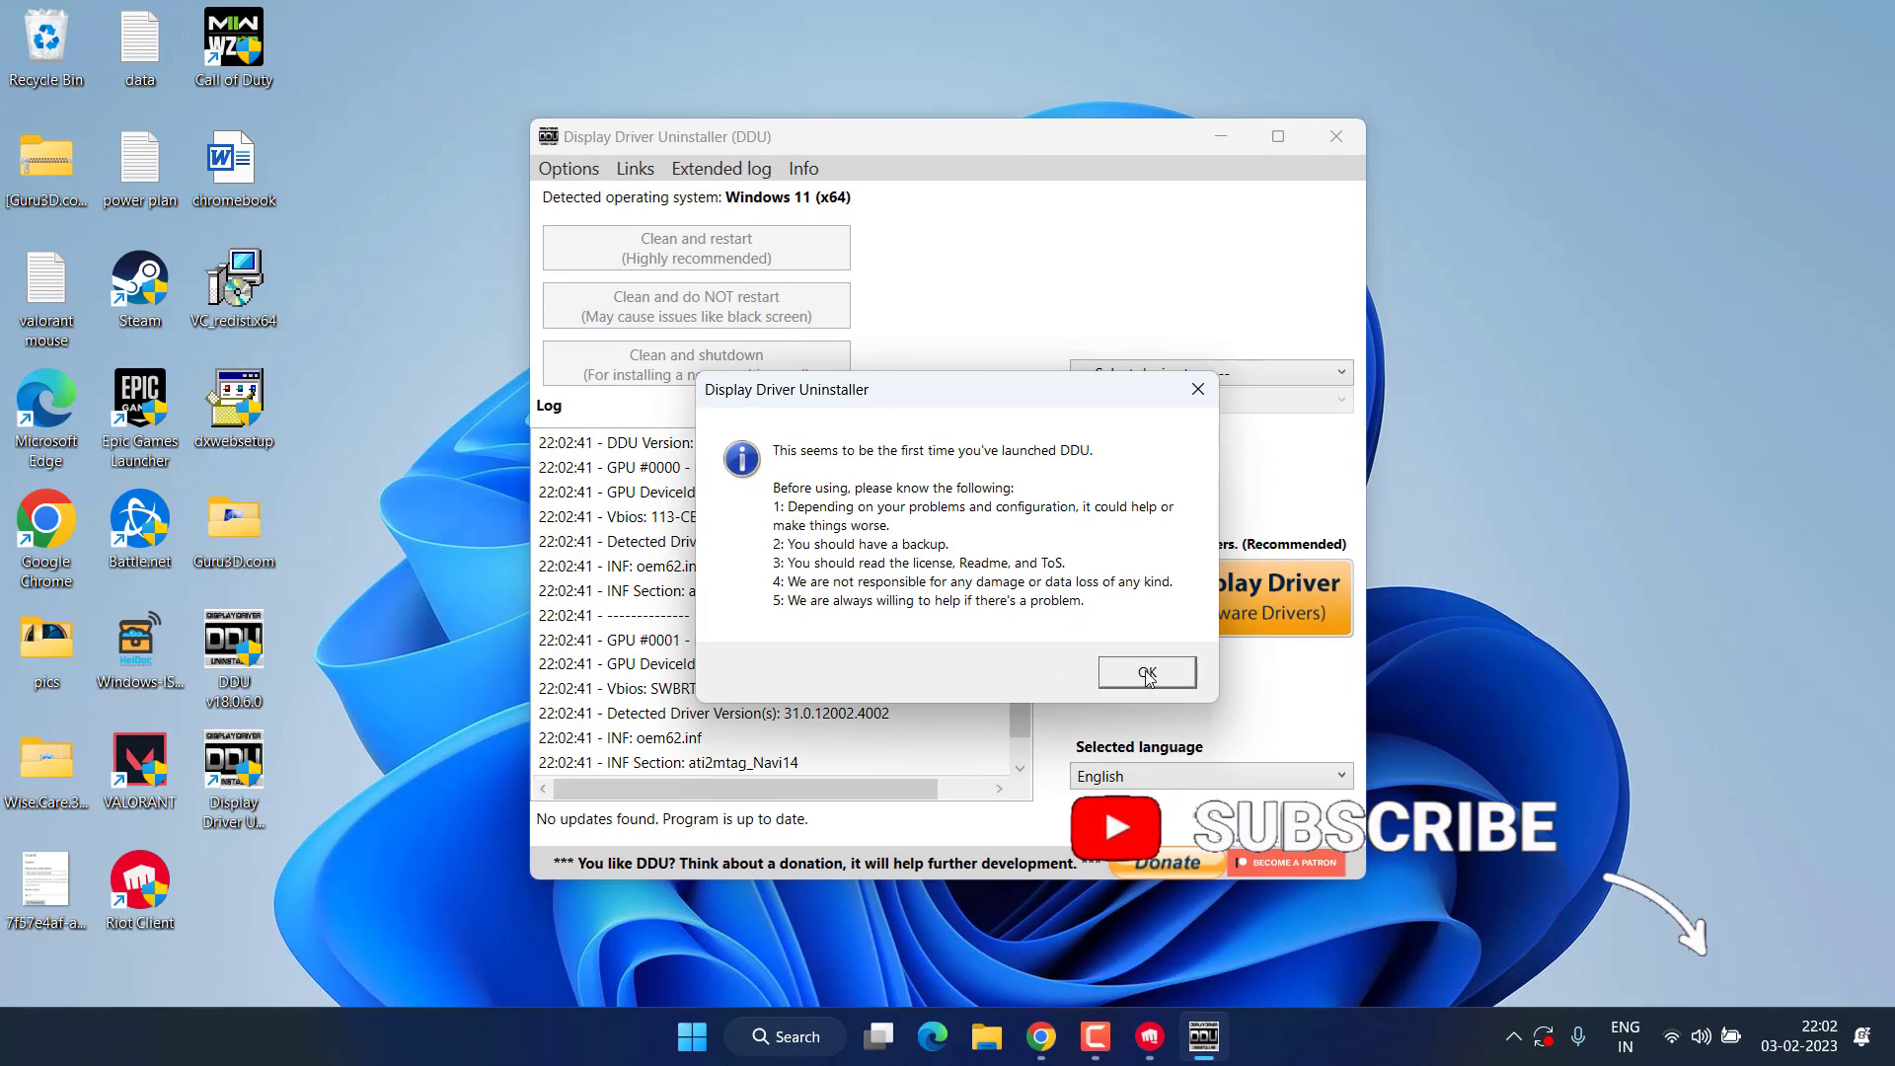
- Acknowledge the first-launch notice, keep the default options, and dismiss the Safe Mode recommendation
left_click(1147, 672)
left_click(659, 896)
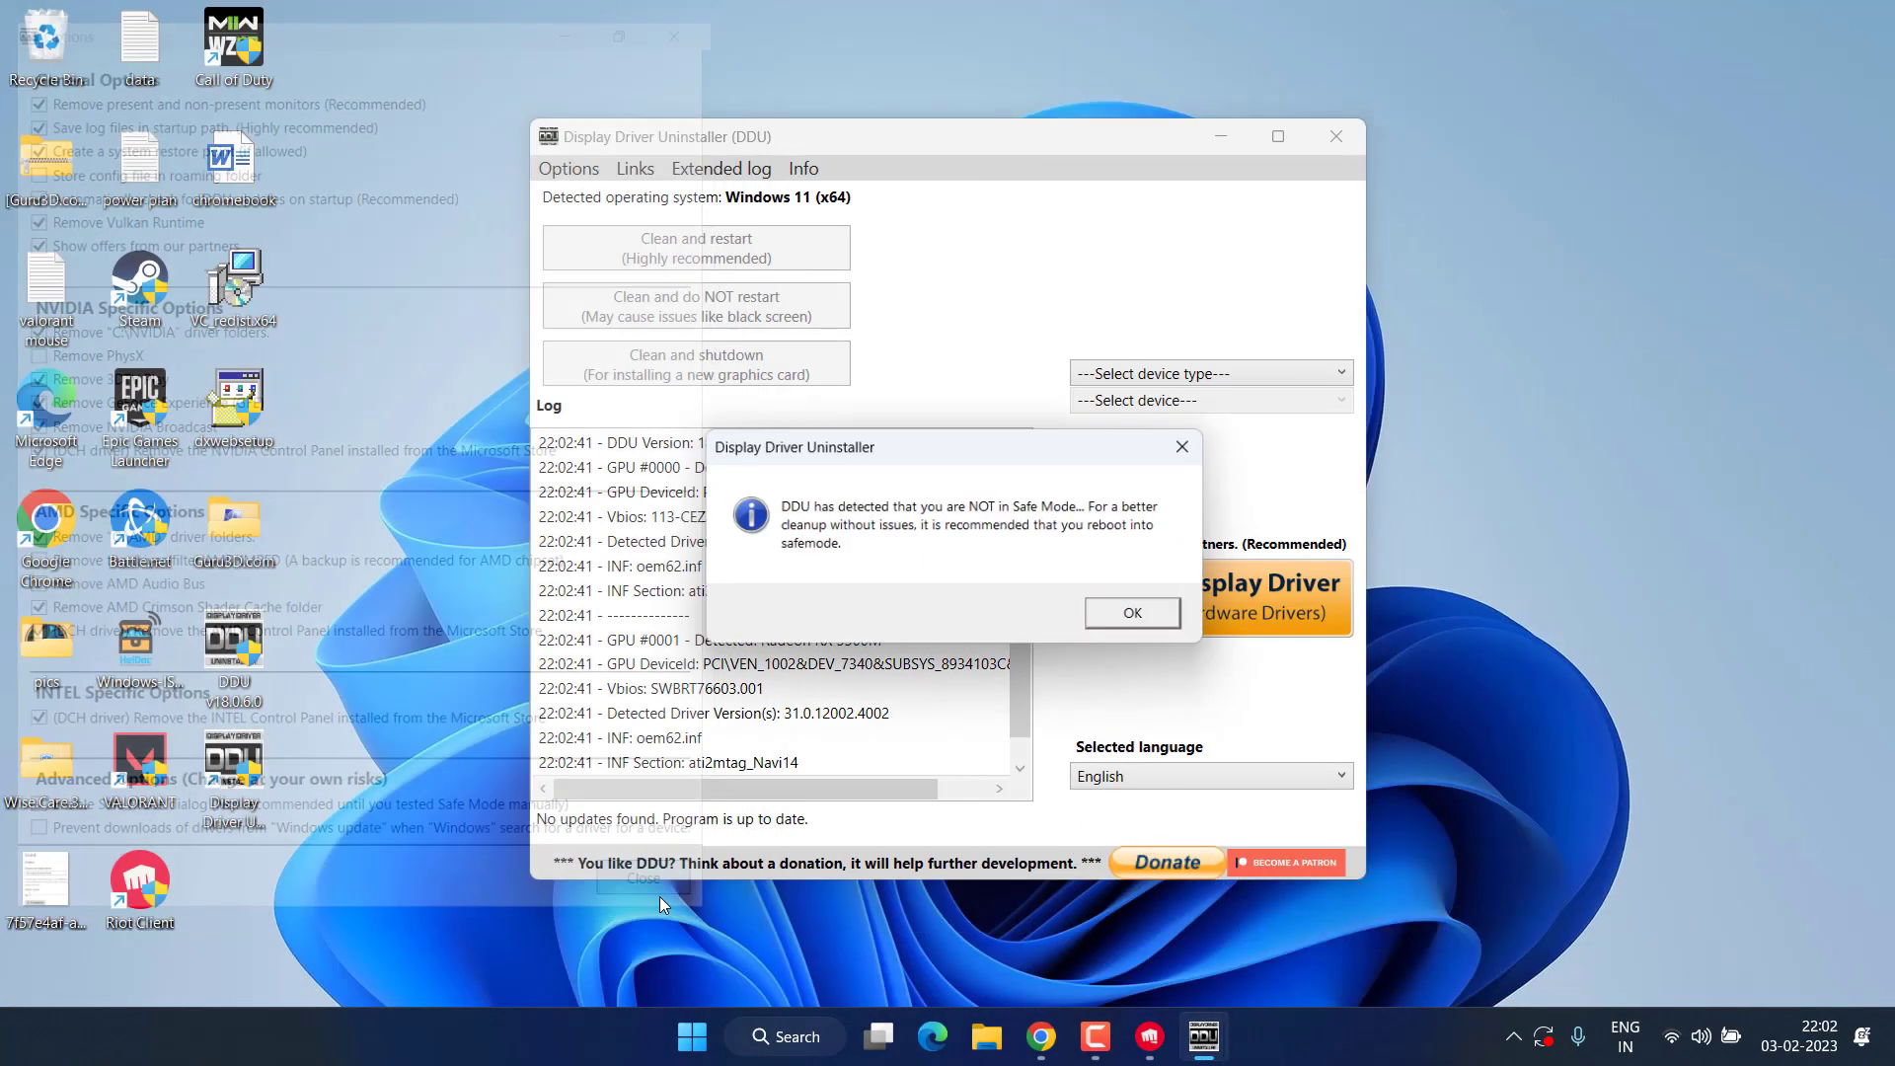
left_click(1140, 632)
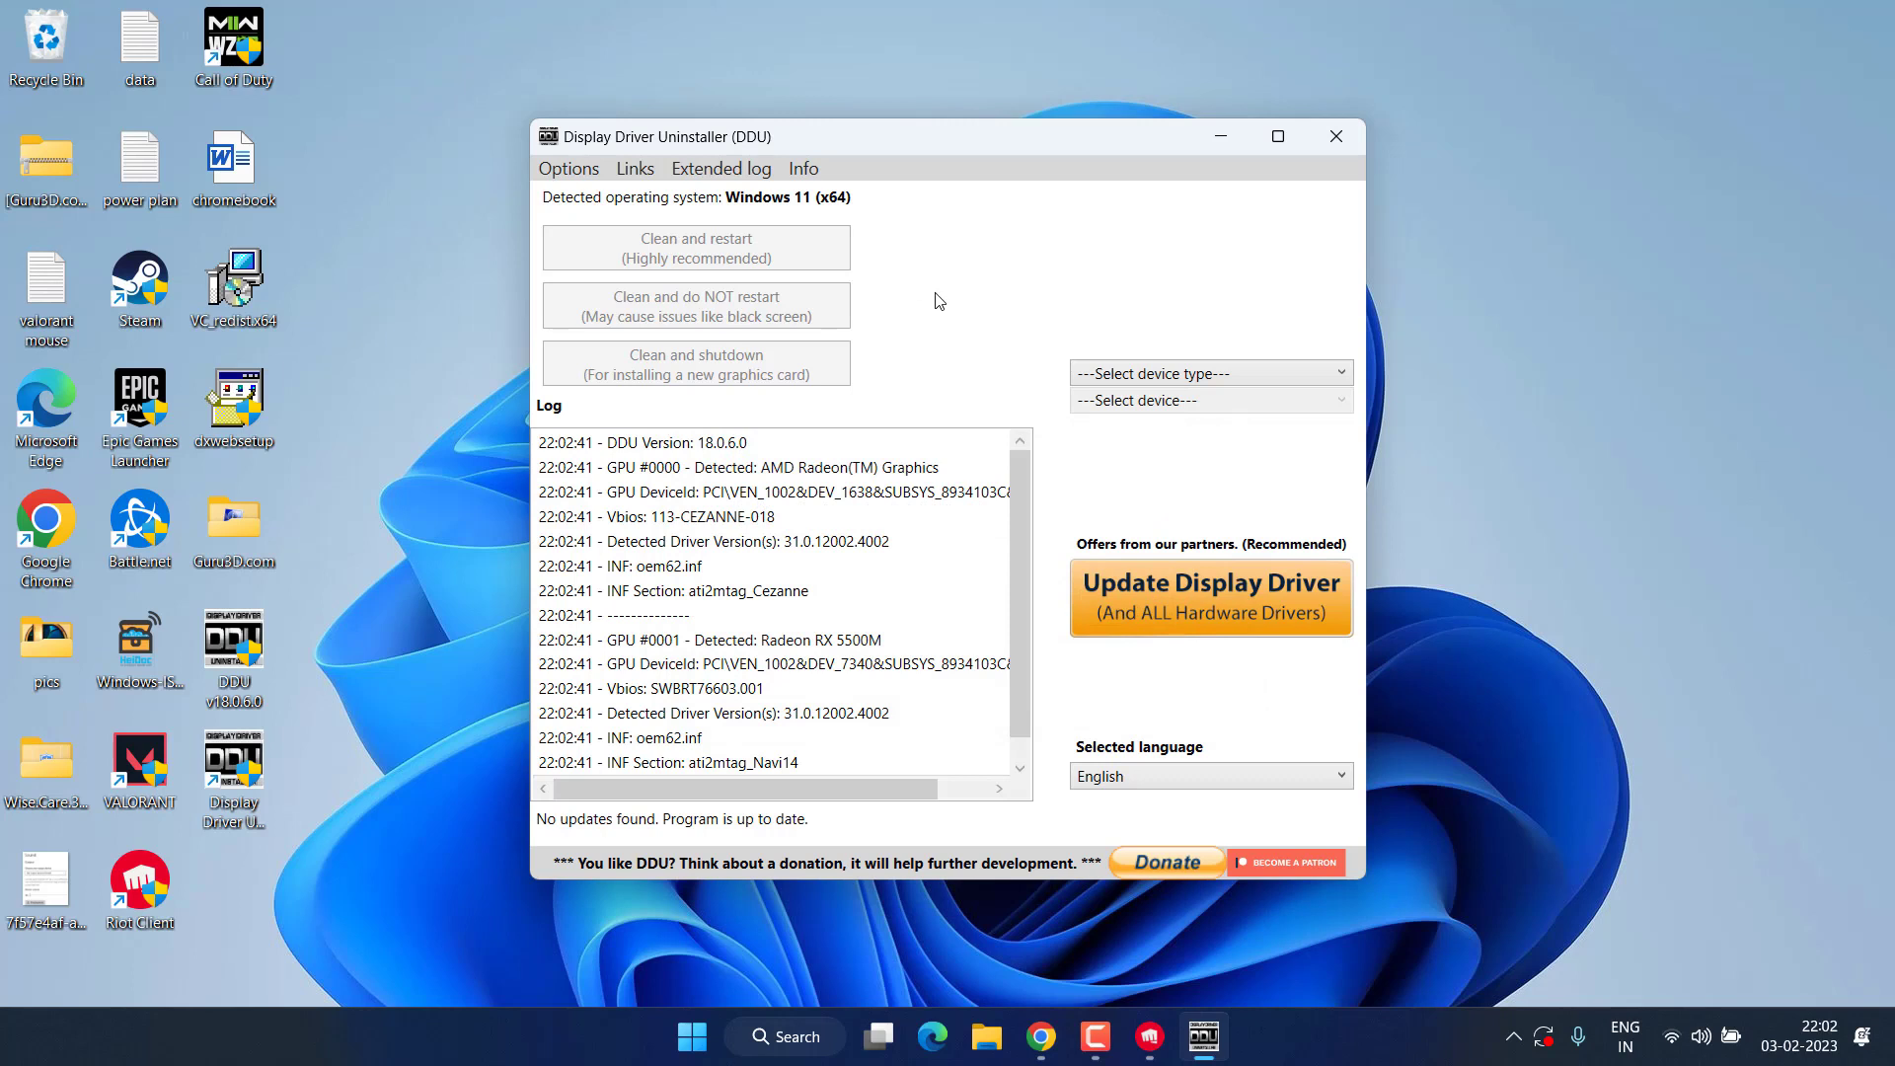
- Choose GPU as the device type and AMD as the device, and close Display Driver Uninstaller
left_click(1212, 379)
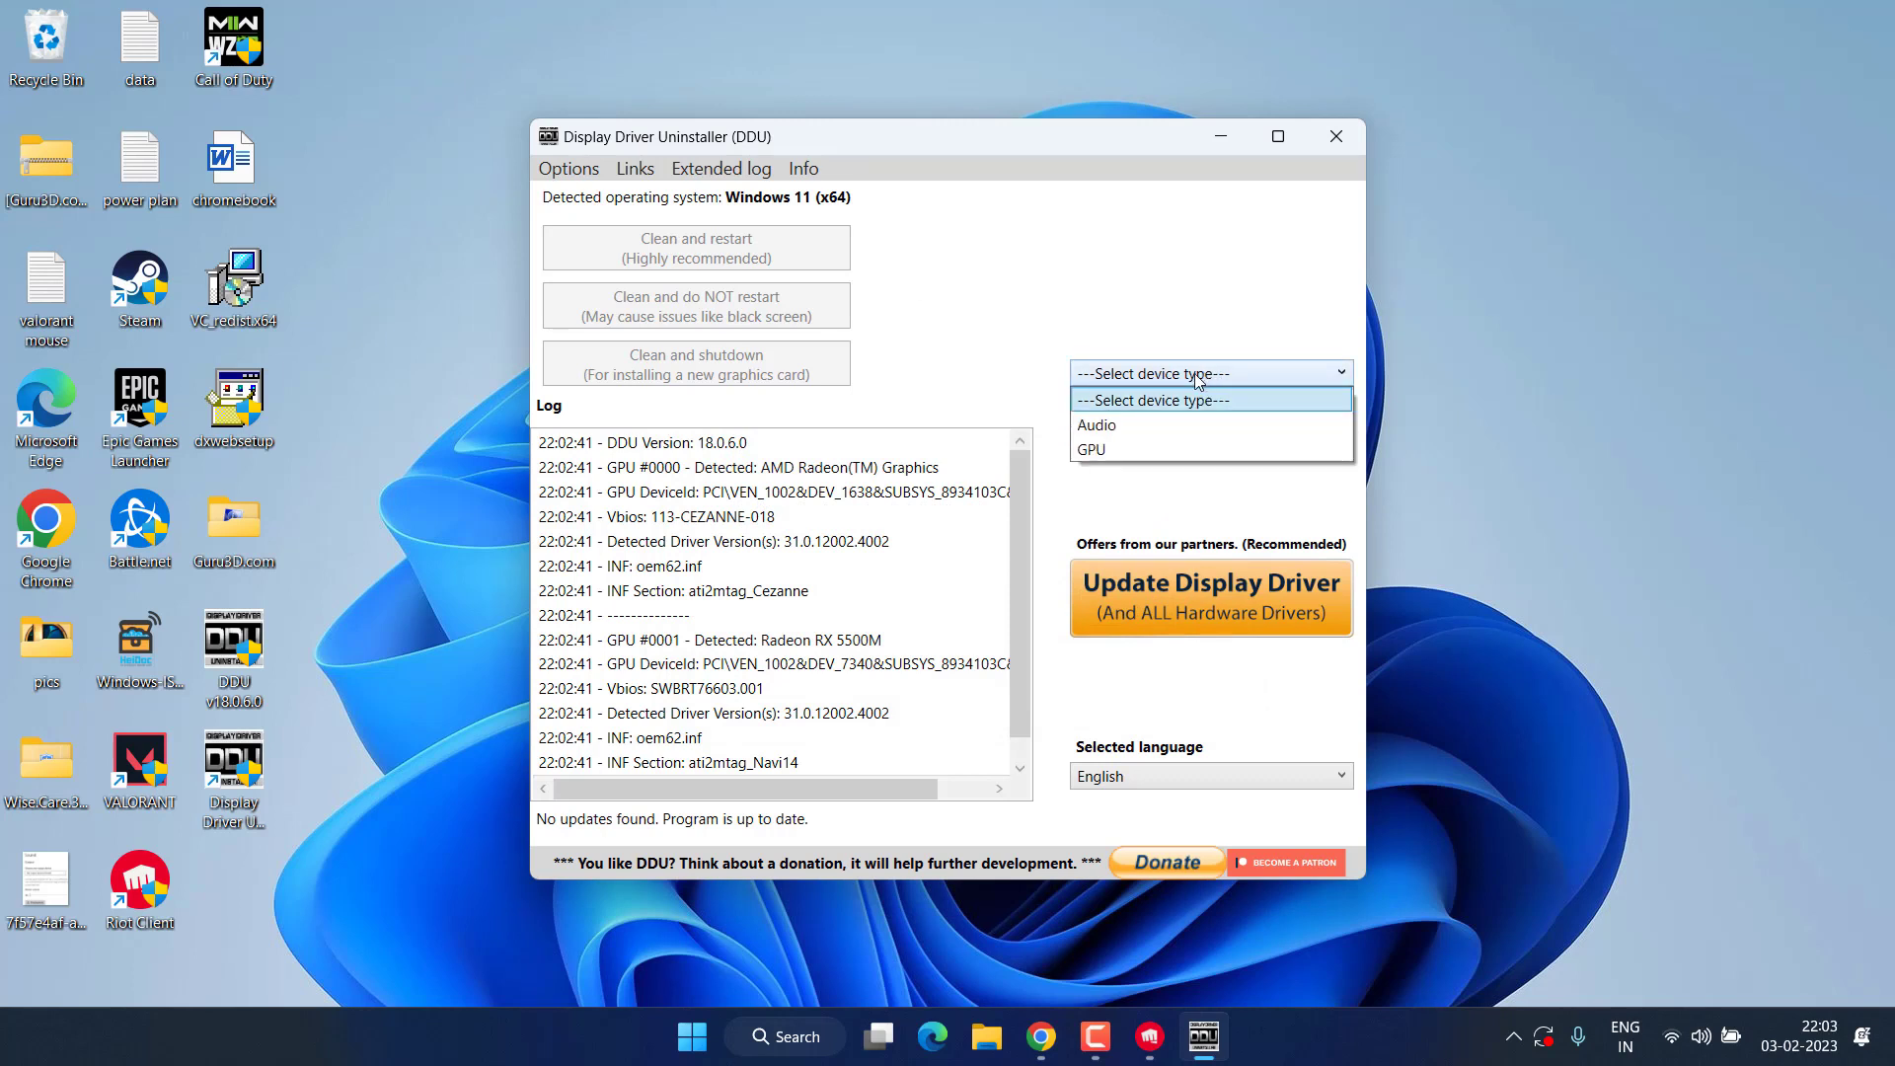
left_click(1112, 451)
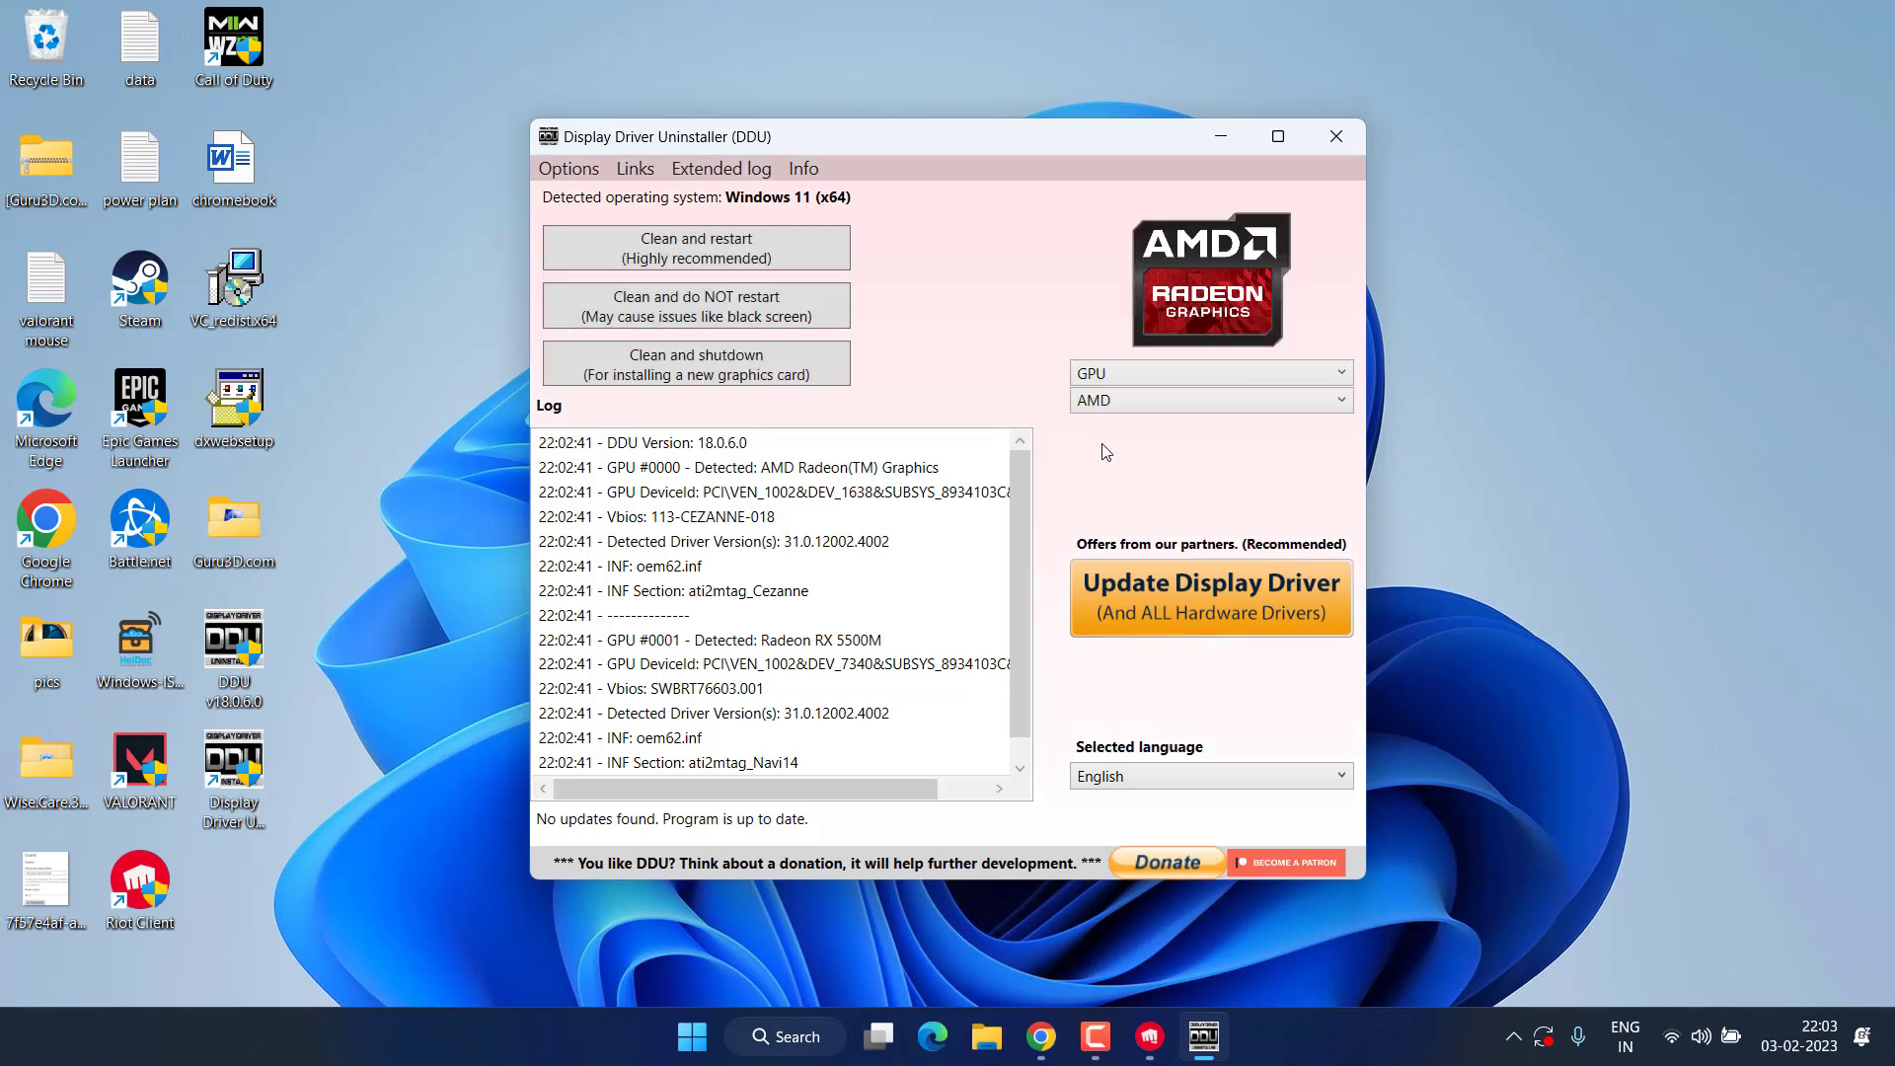
left_click(1163, 407)
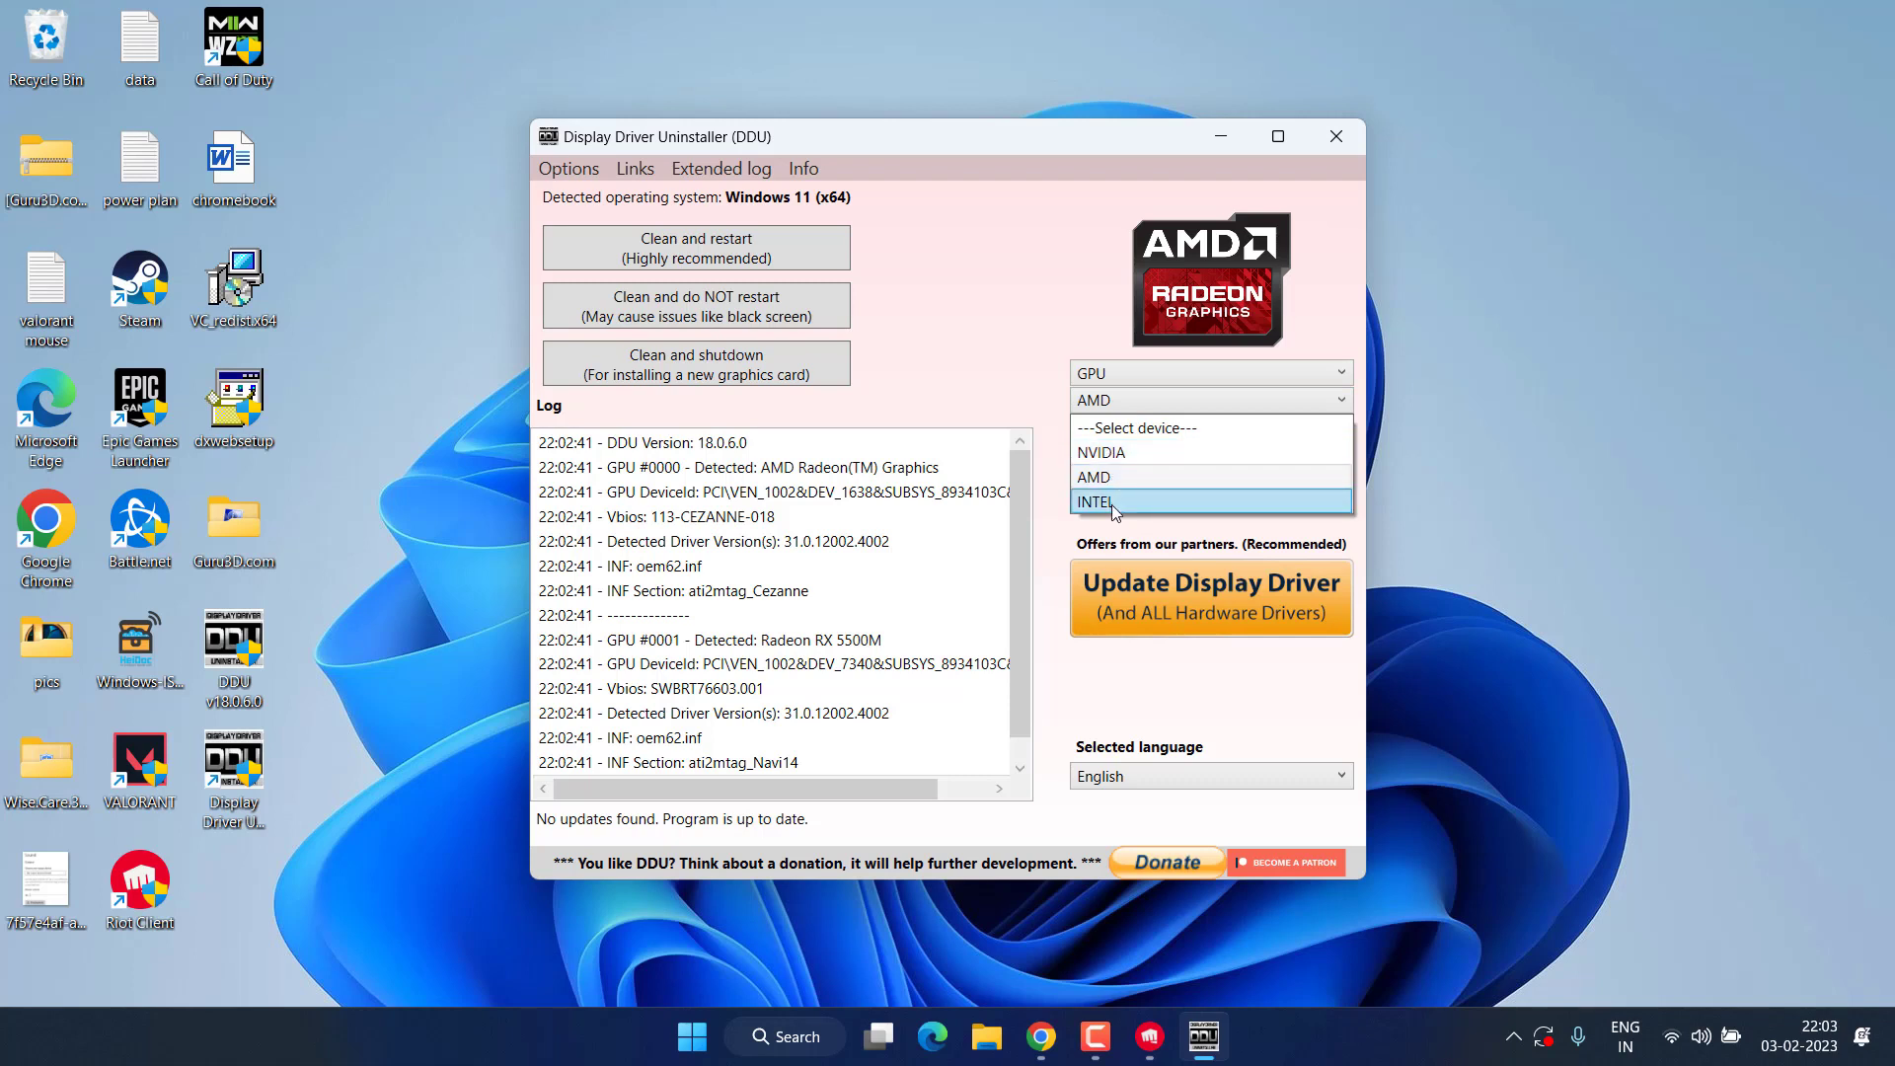
left_click(1215, 478)
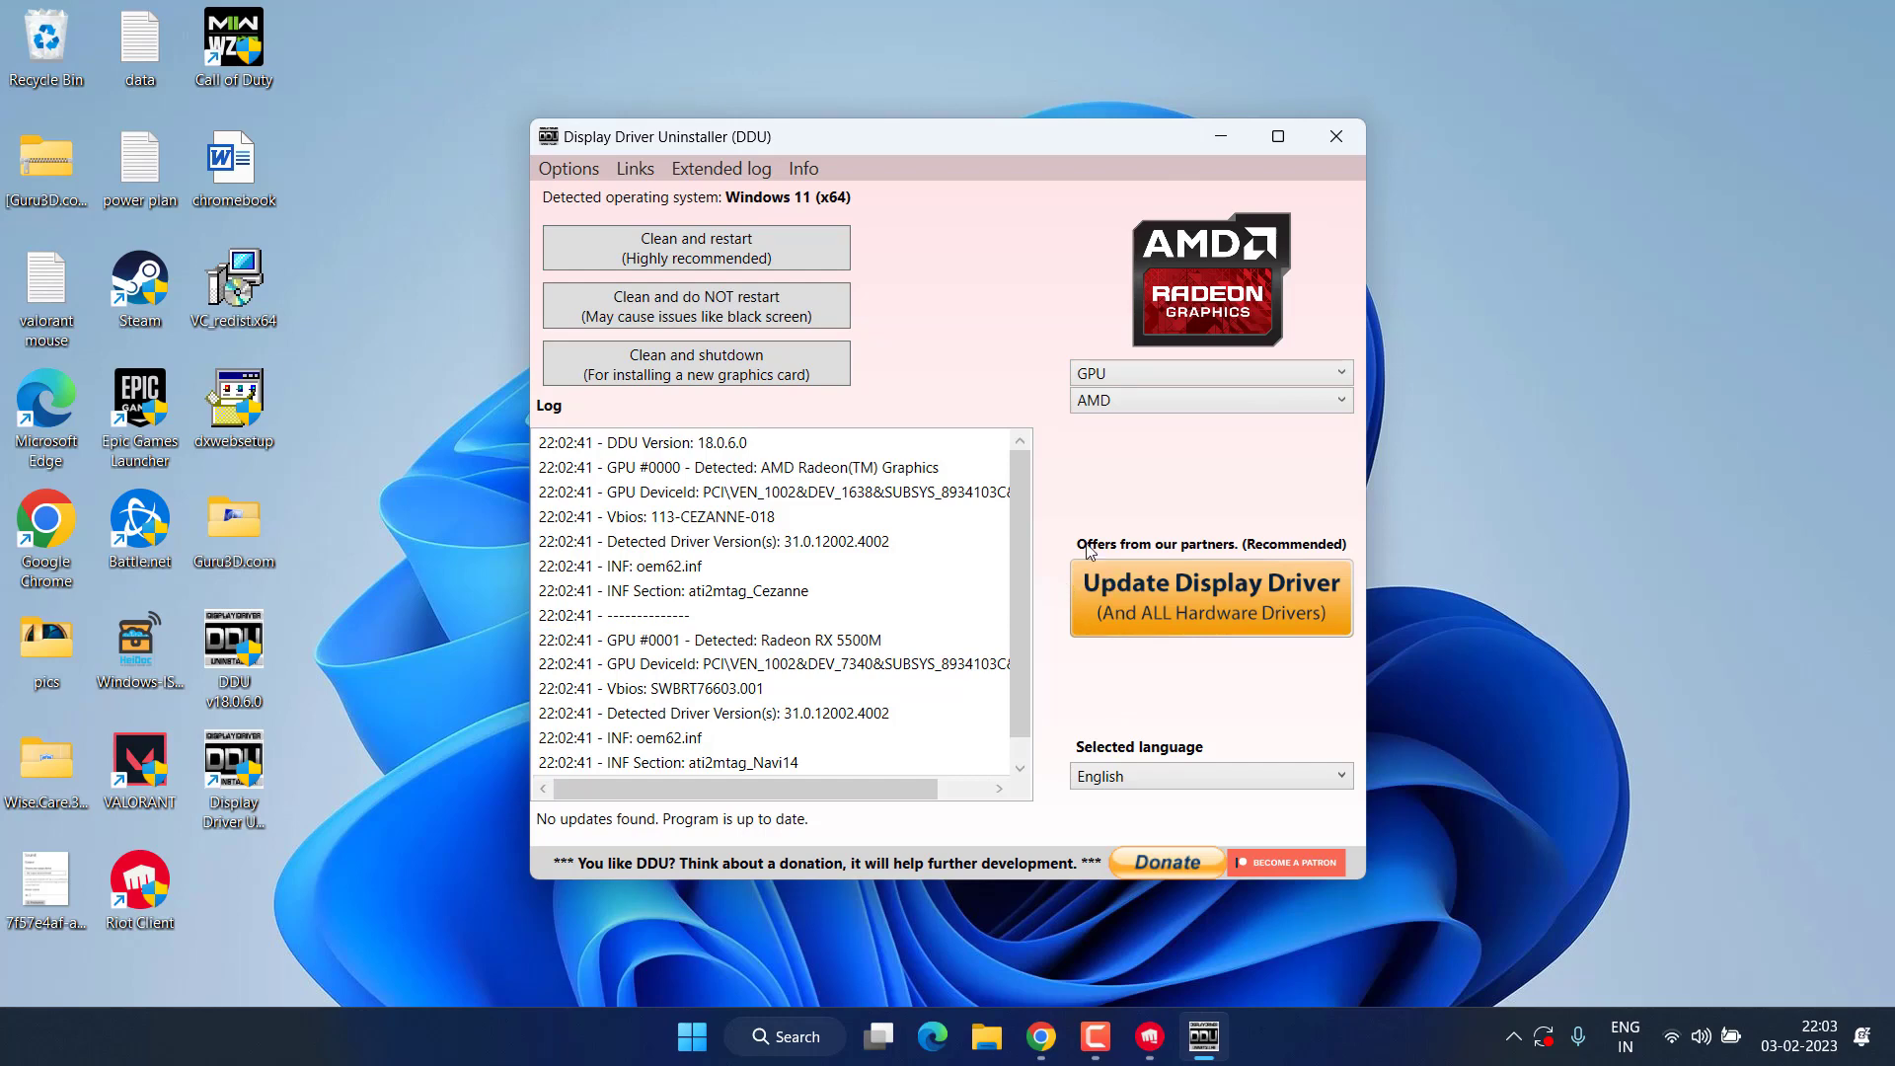
key("alt+F4")
- Switch to Chrome and review the AMD, NVIDIA GeForce, and Intel driver pages, declining their survey and notification prompts
left_click(1069, 1036)
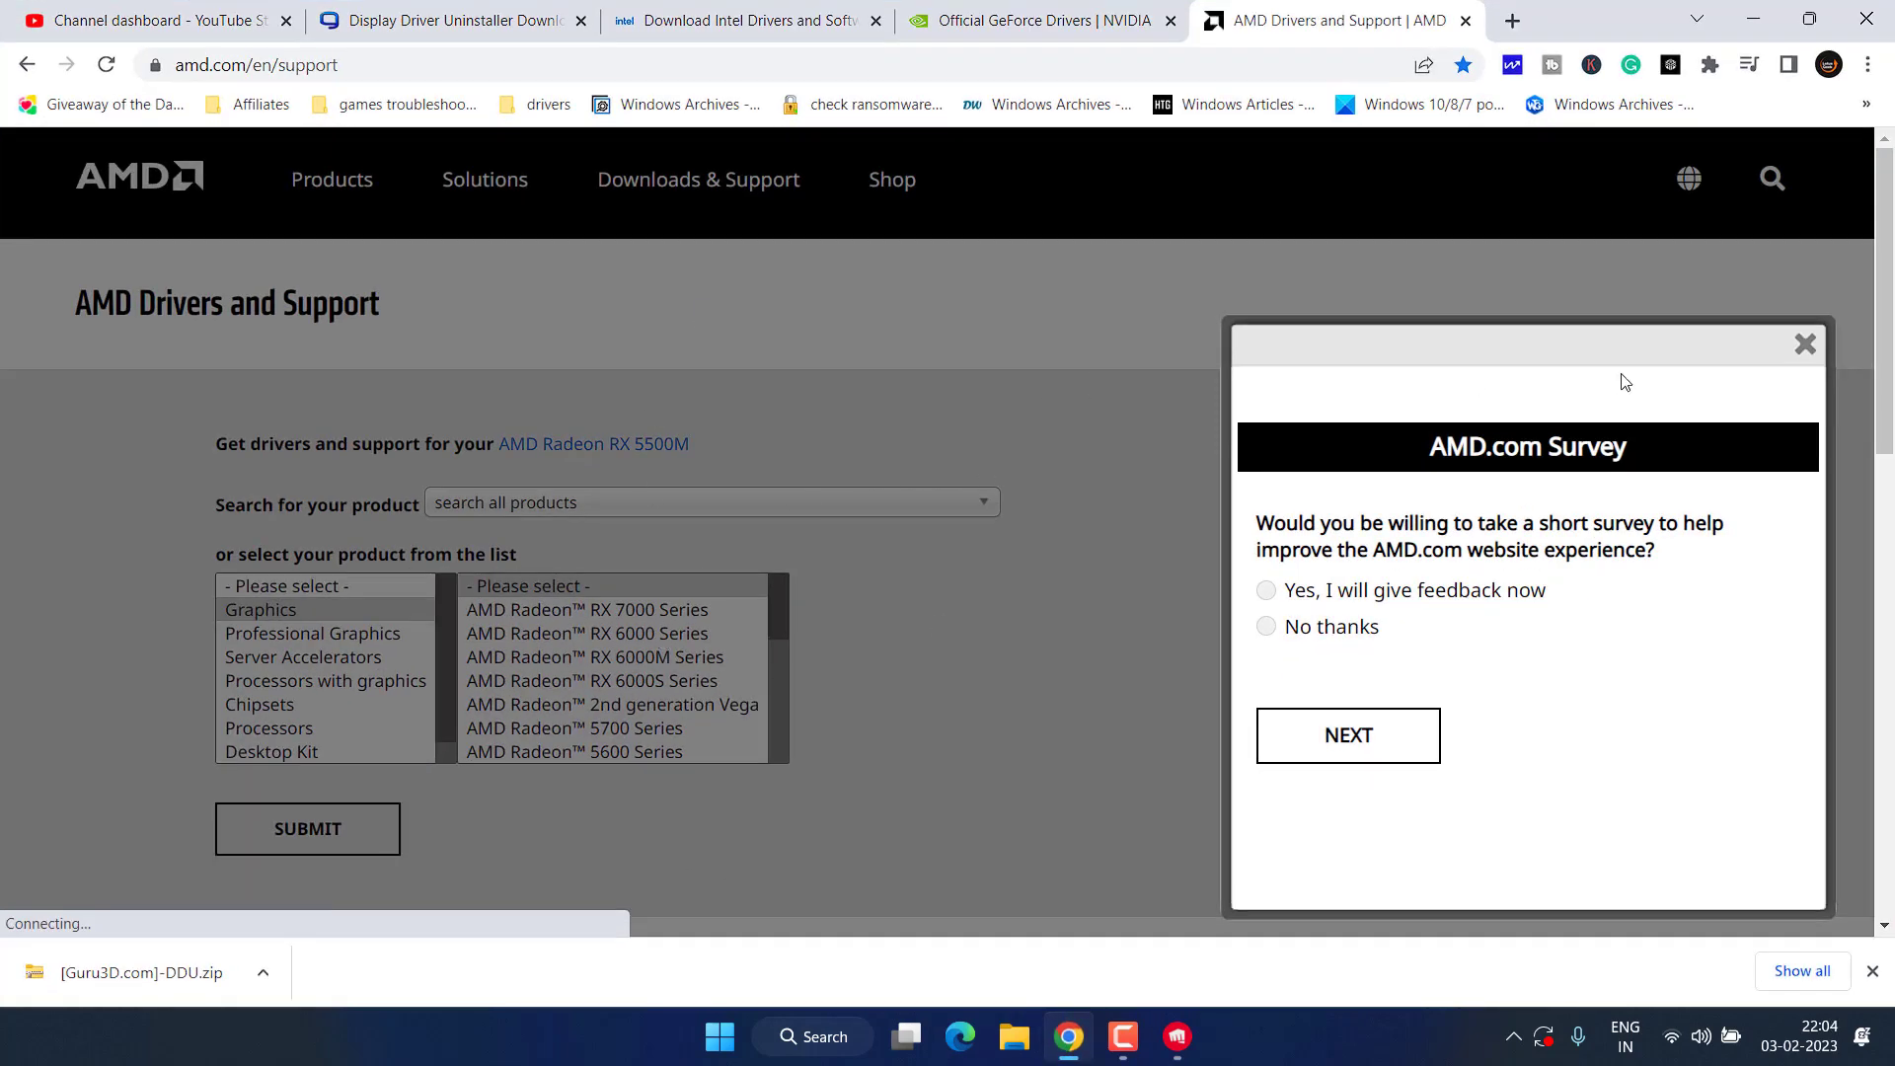
left_click(1804, 344)
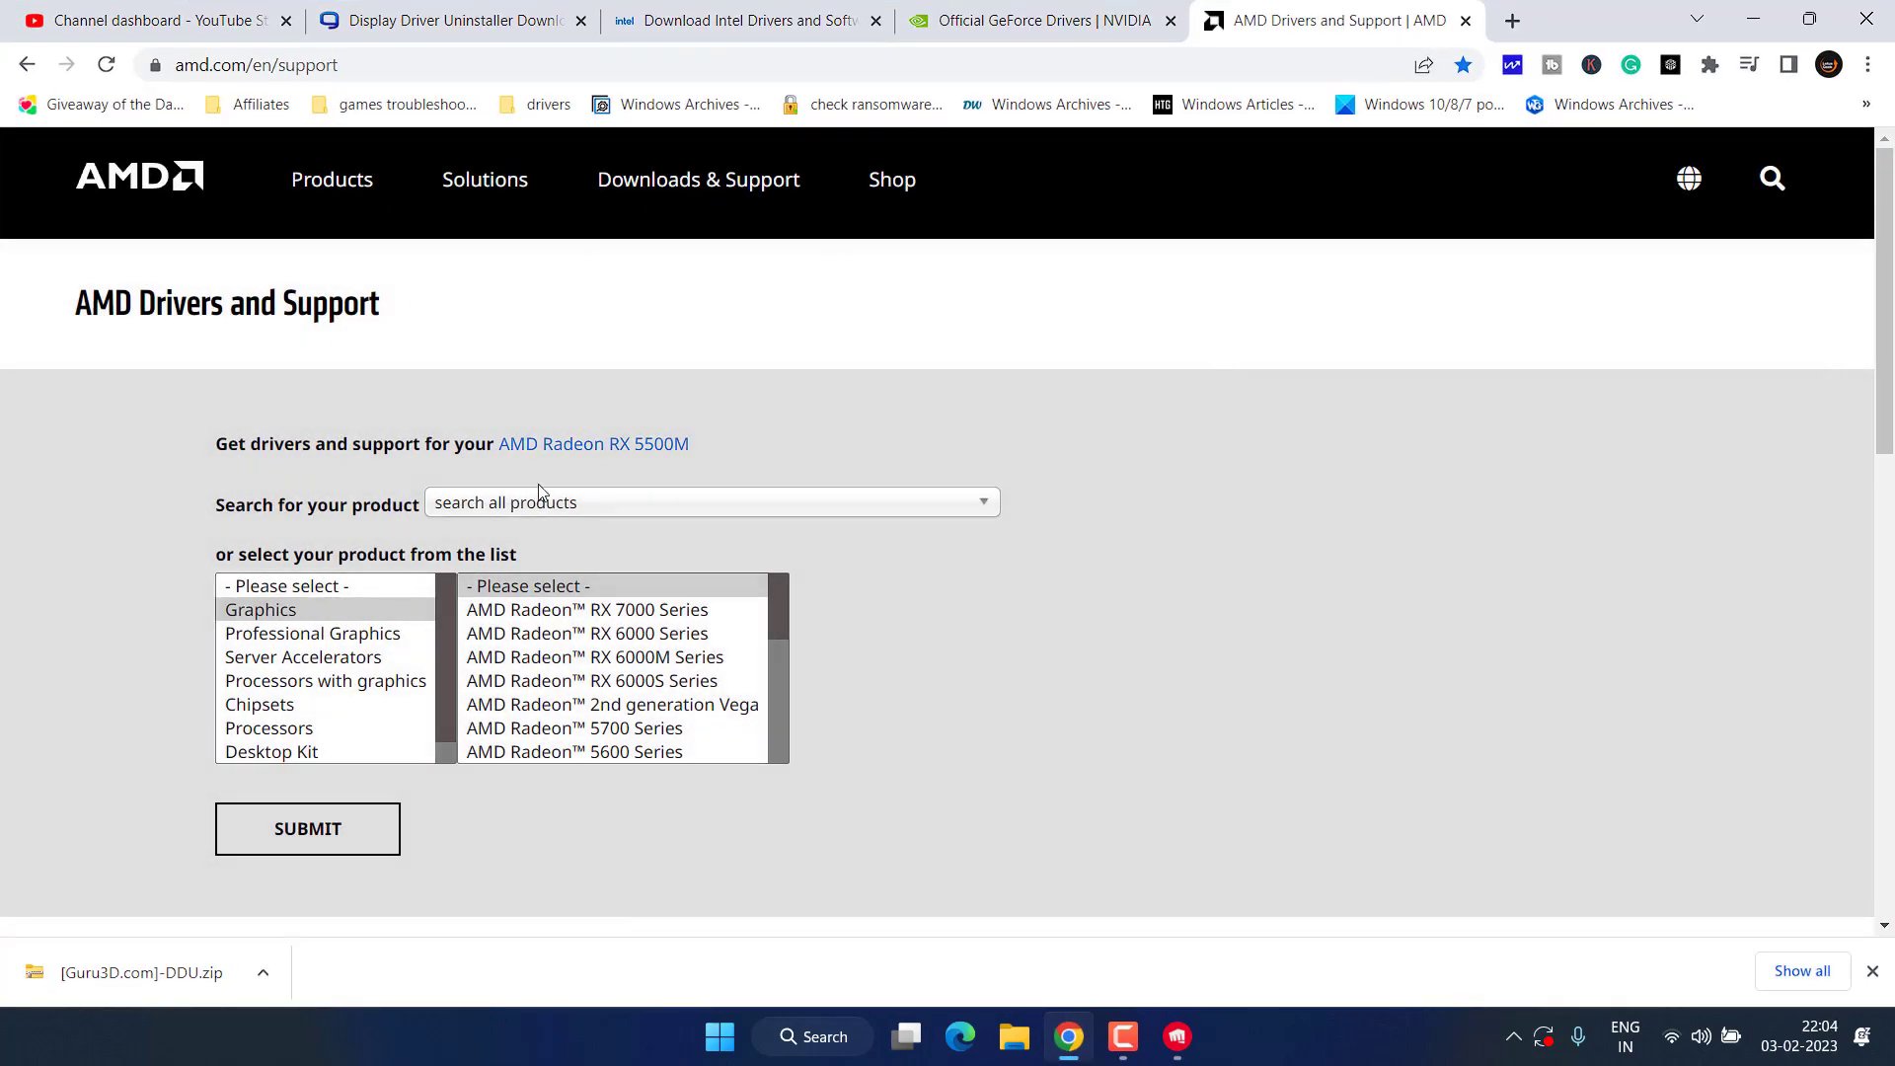
left_click(1037, 20)
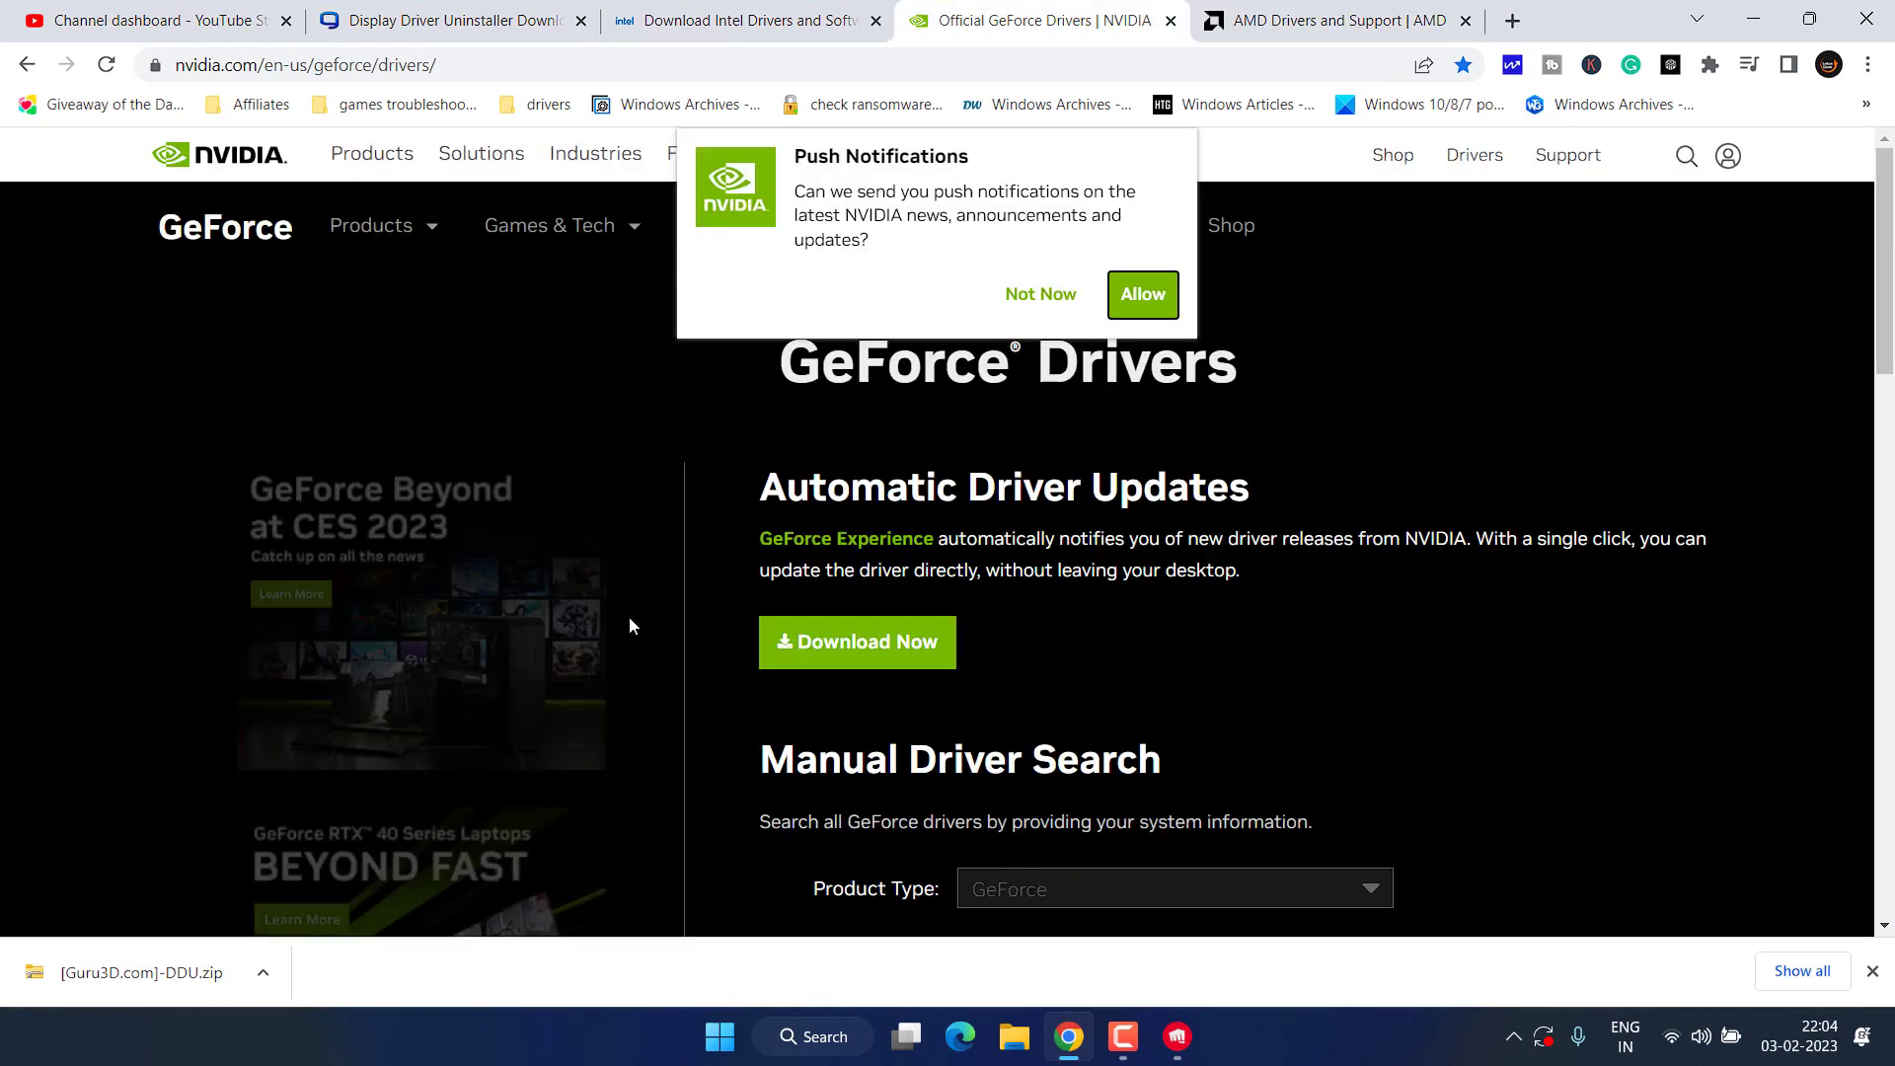
left_click(1001, 308)
key("ctrl+shift+Tab")
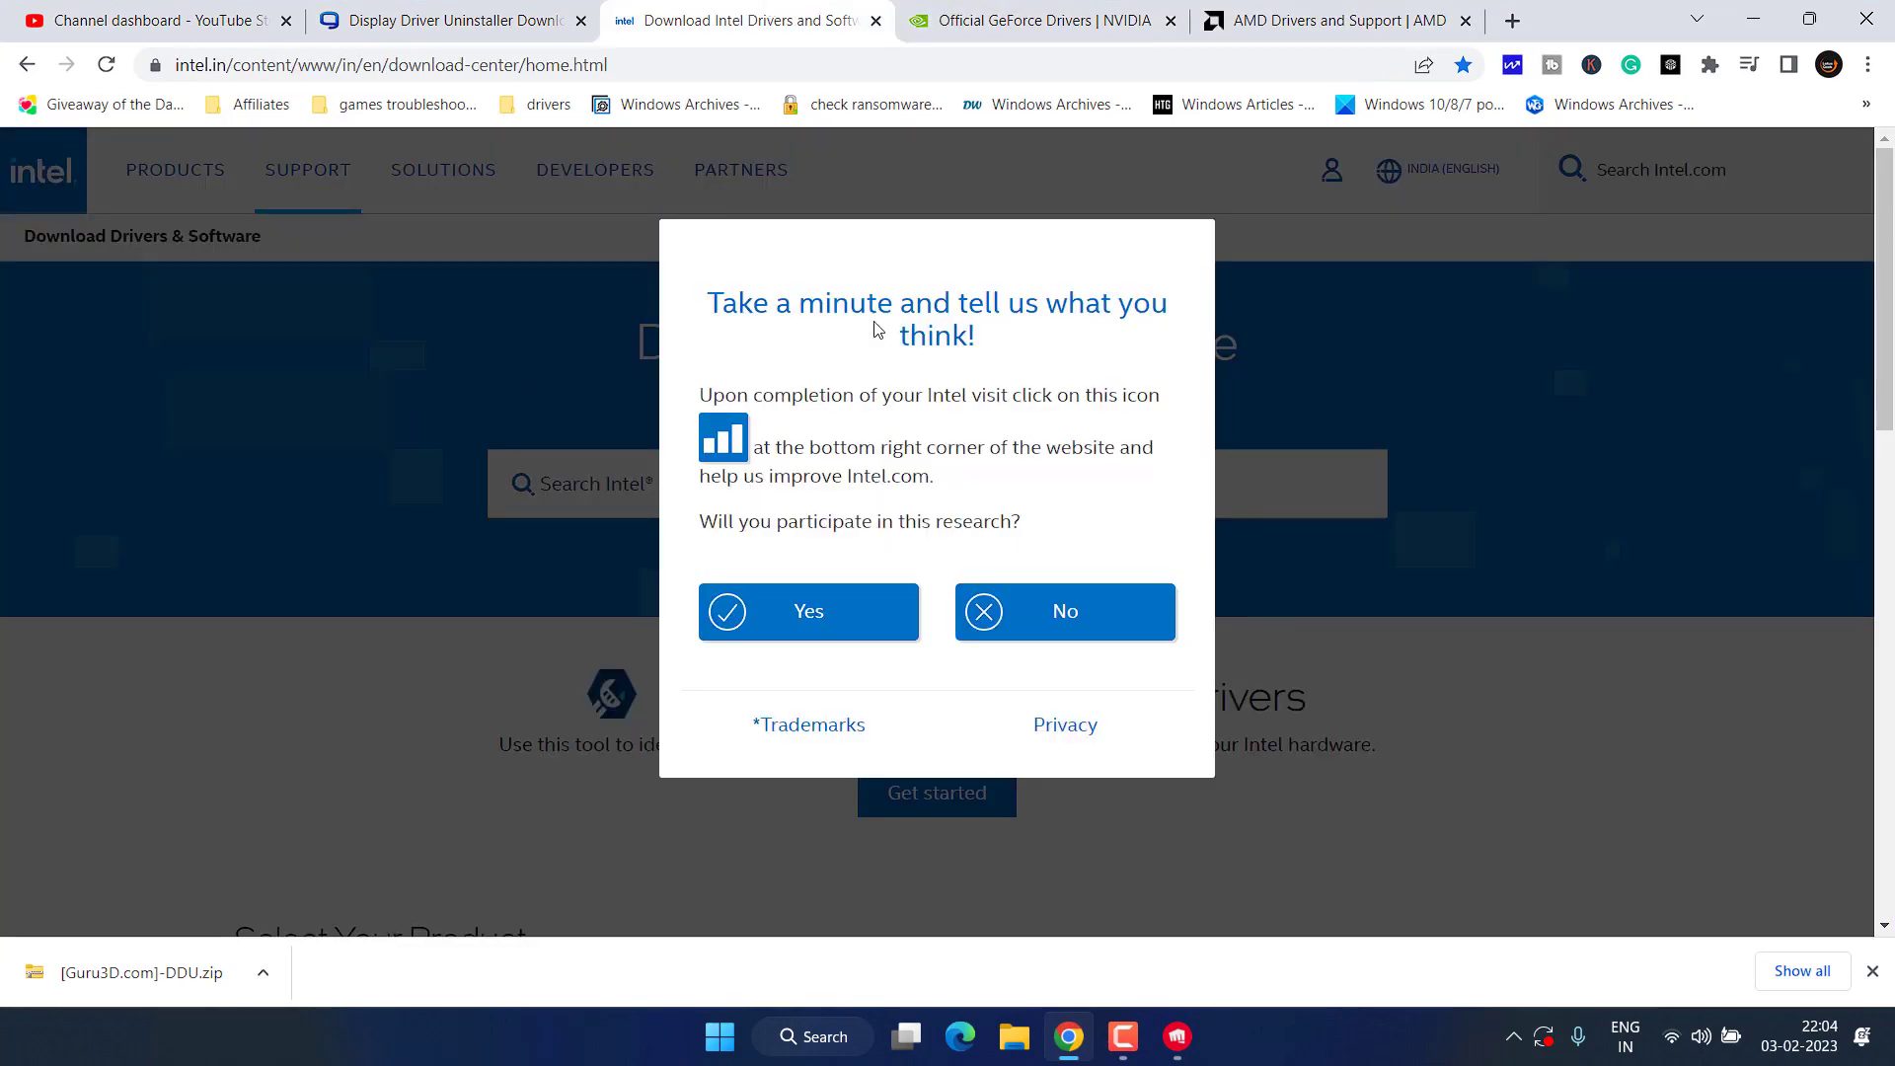
left_click(1070, 620)
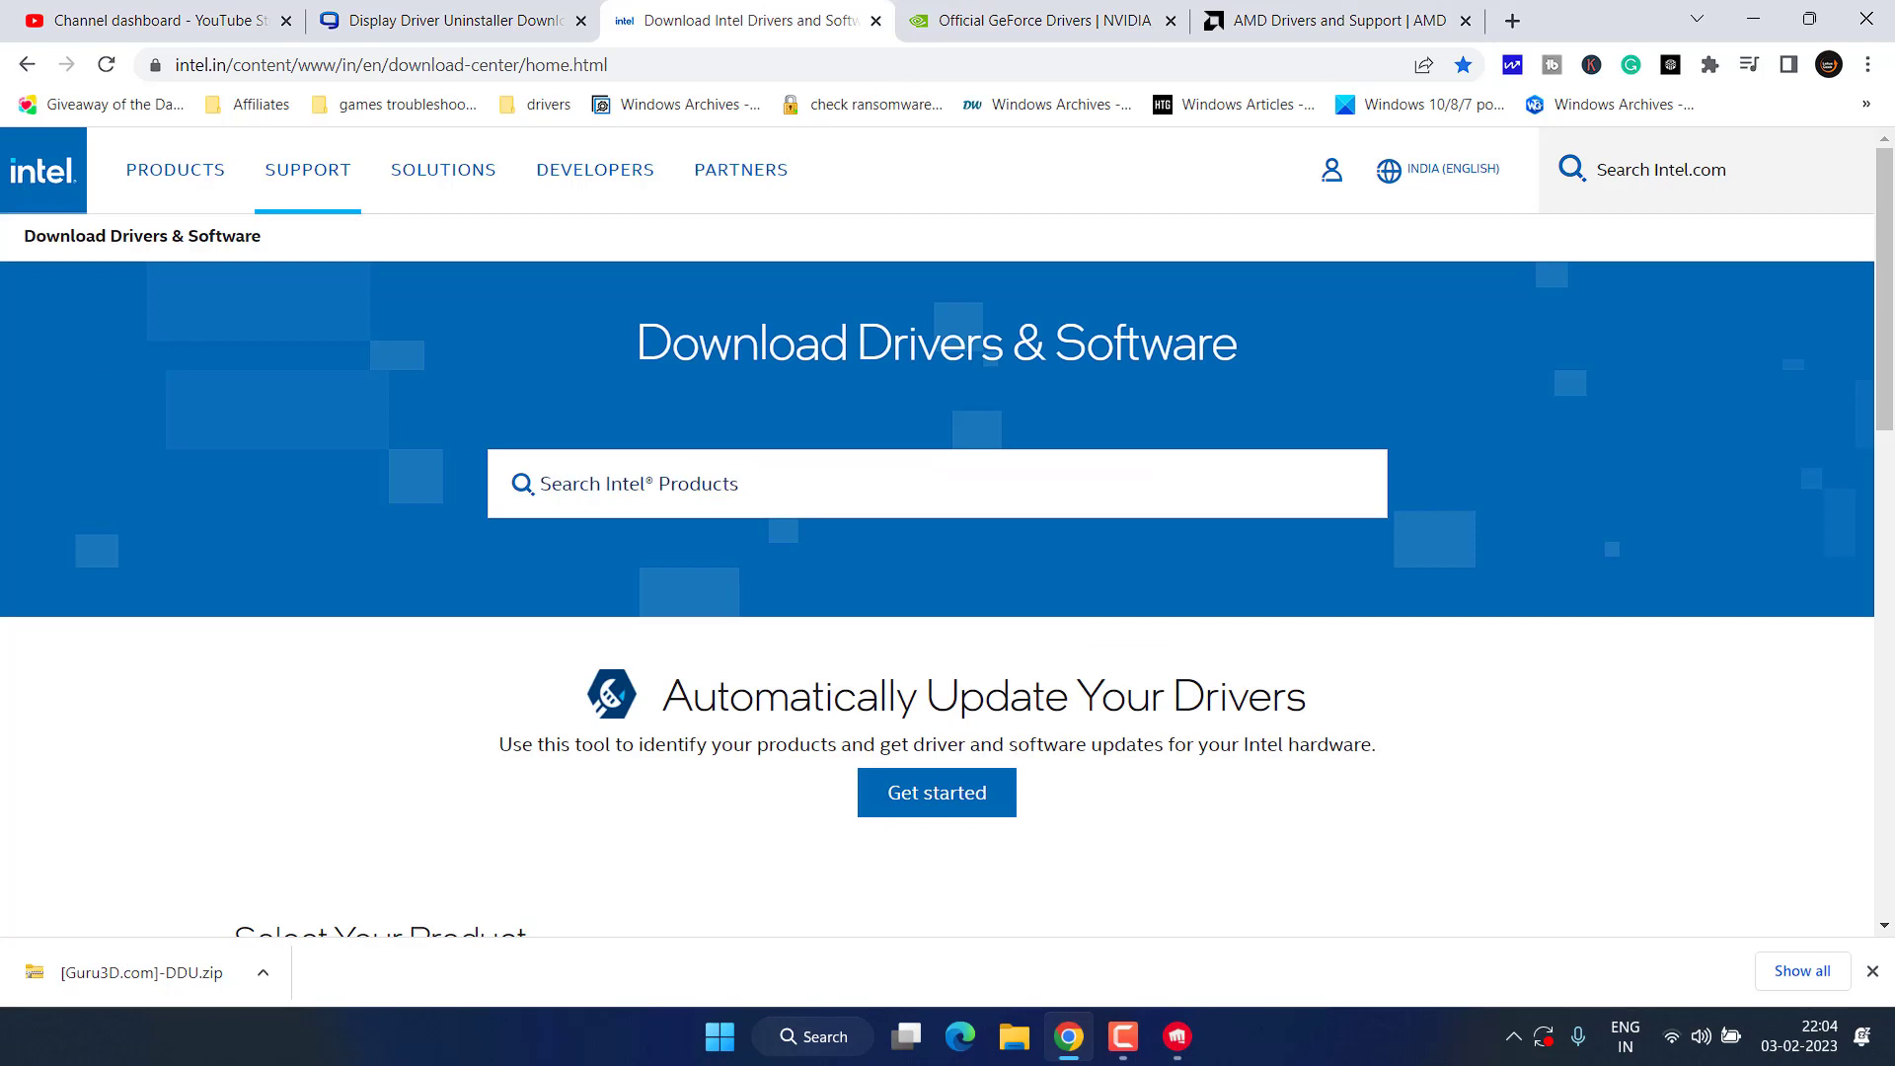
- Search AMD's driver support page for AMD Radeon RX 5500M and submit that product to open its driver page
left_click(1294, 12)
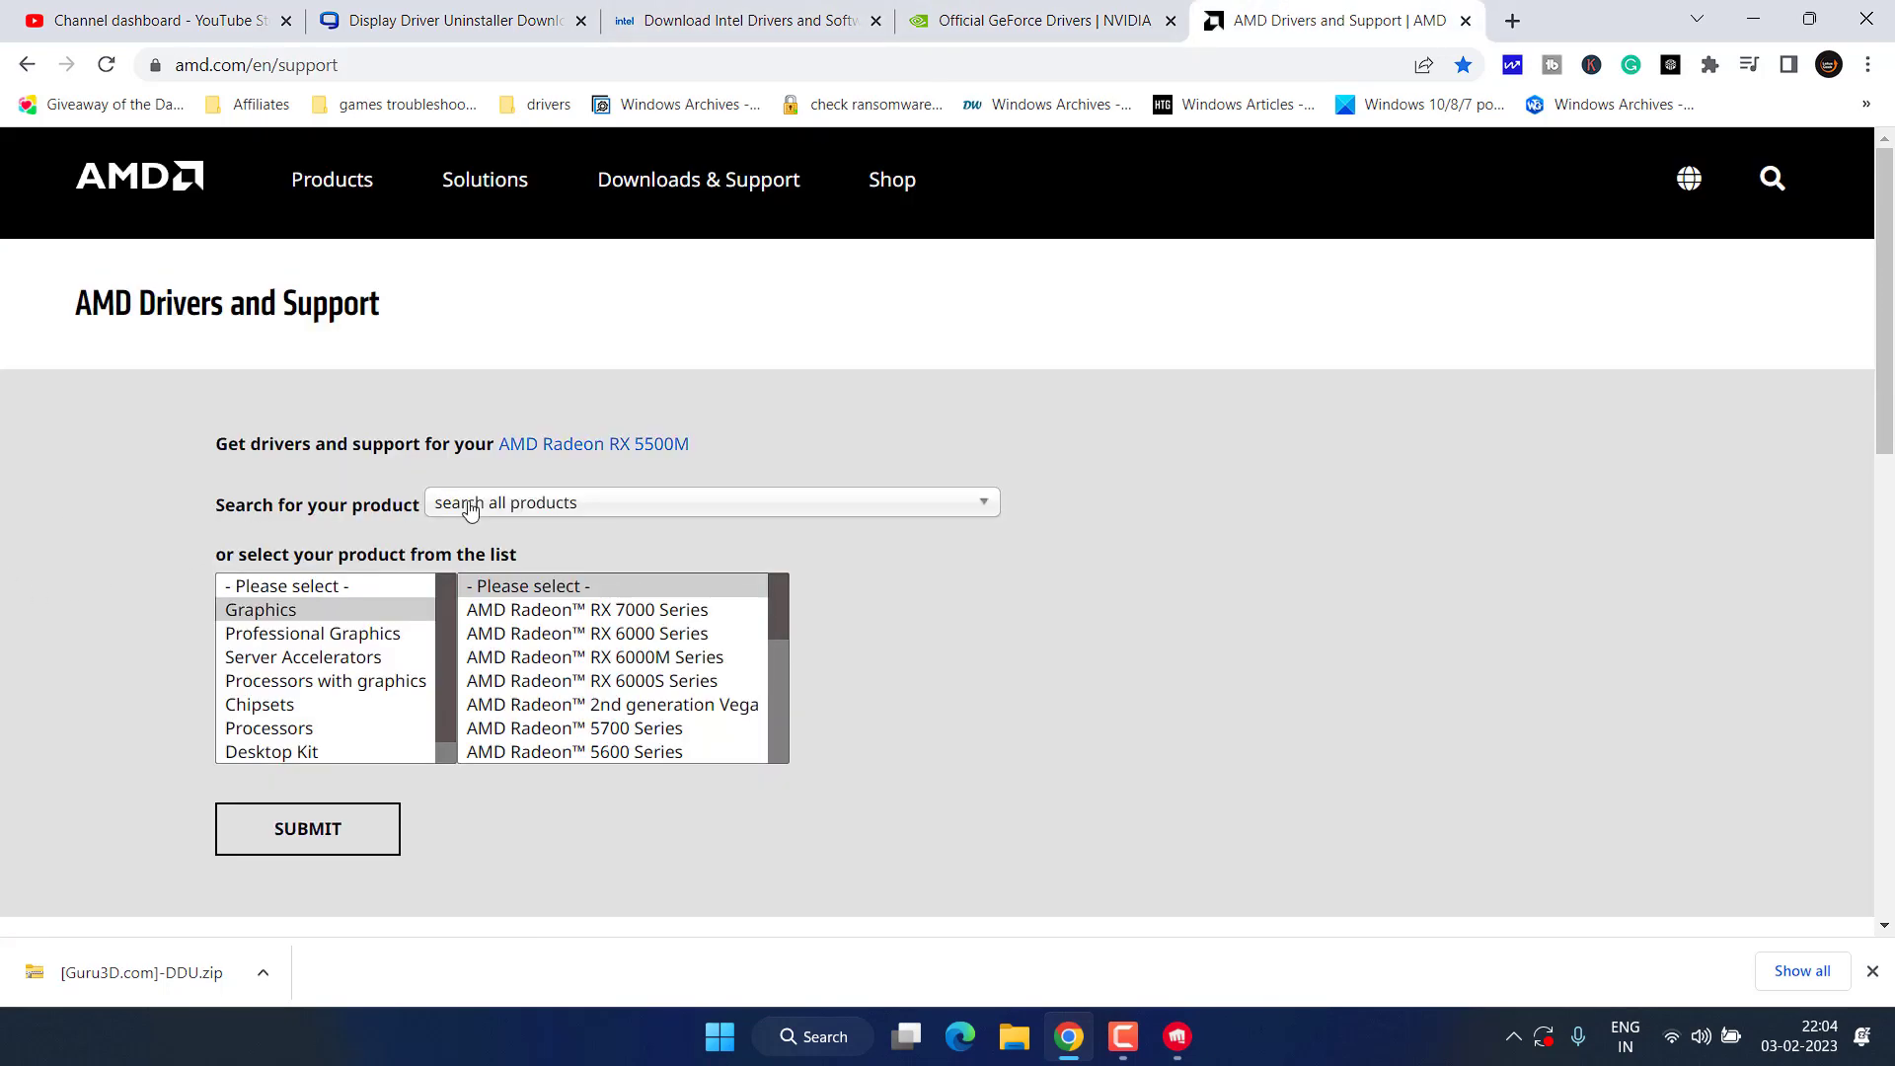
left_click(659, 501)
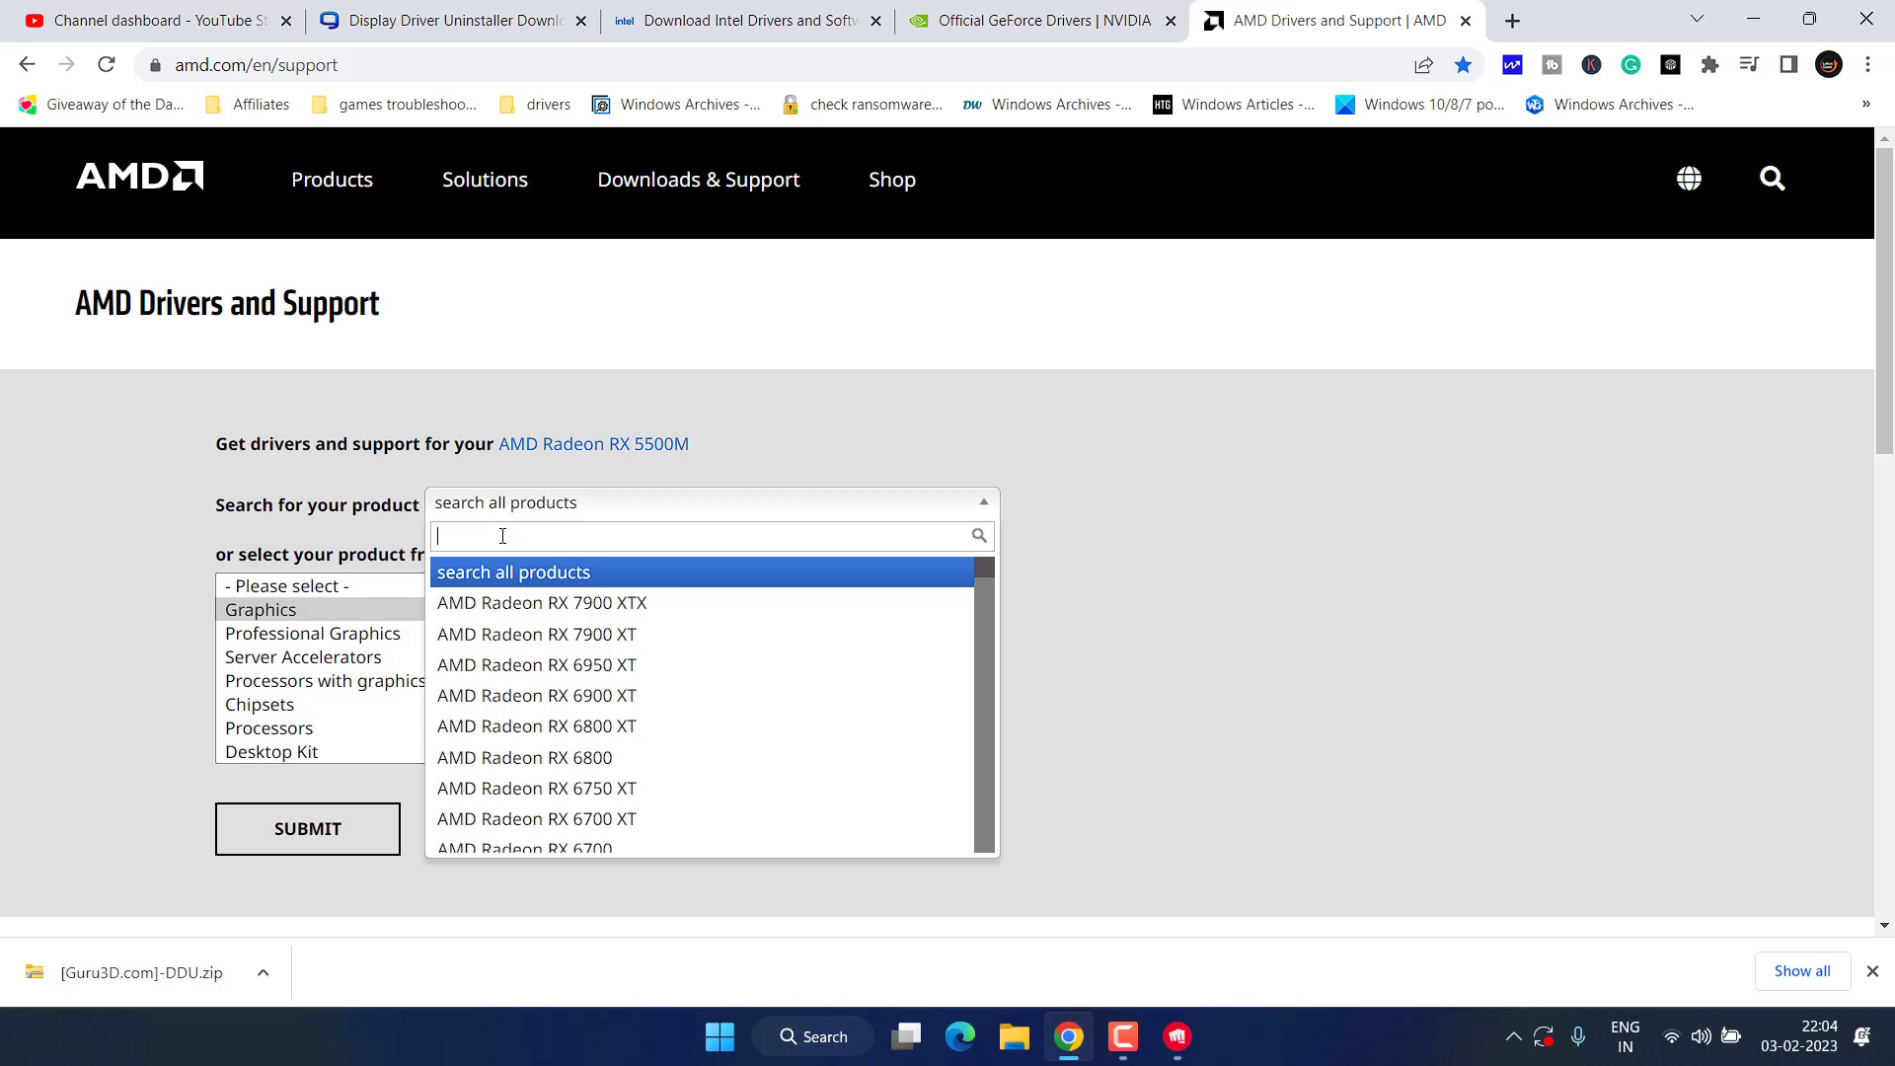
type("amd radeo")
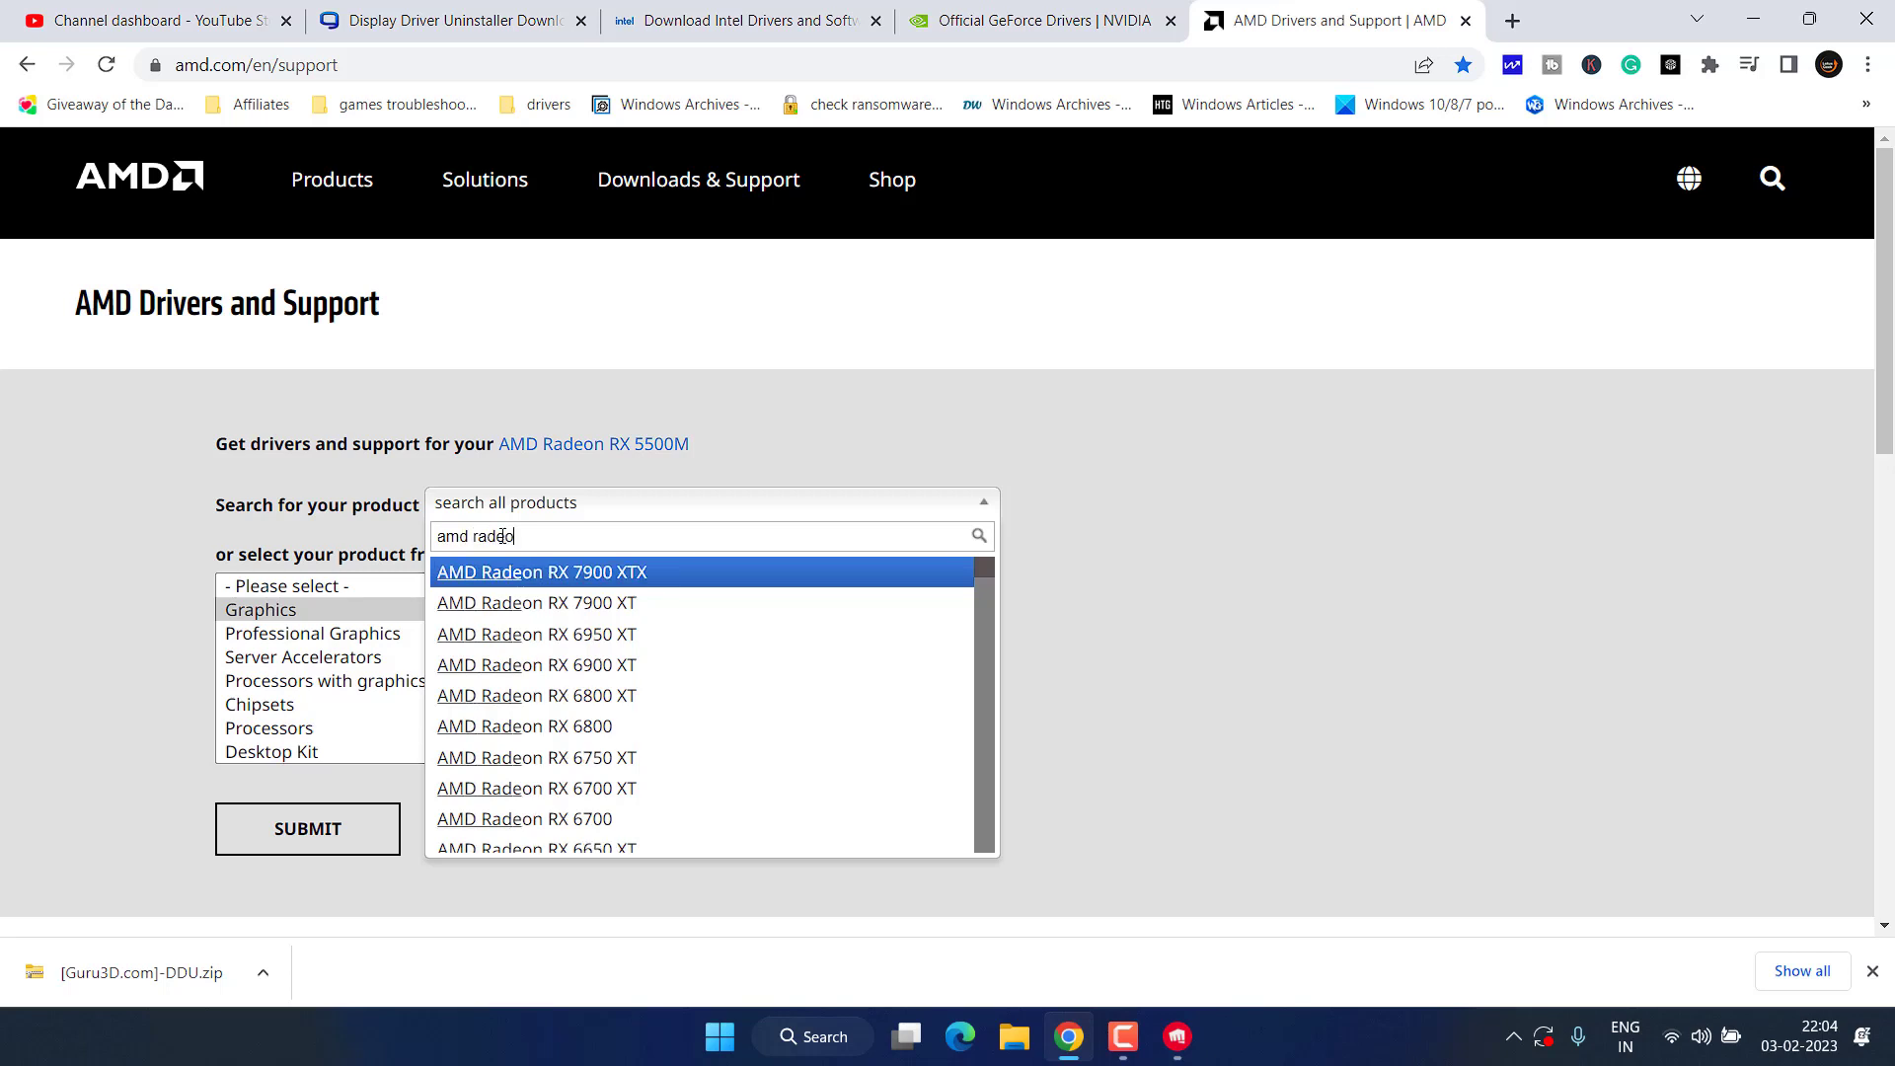
type("n rx")
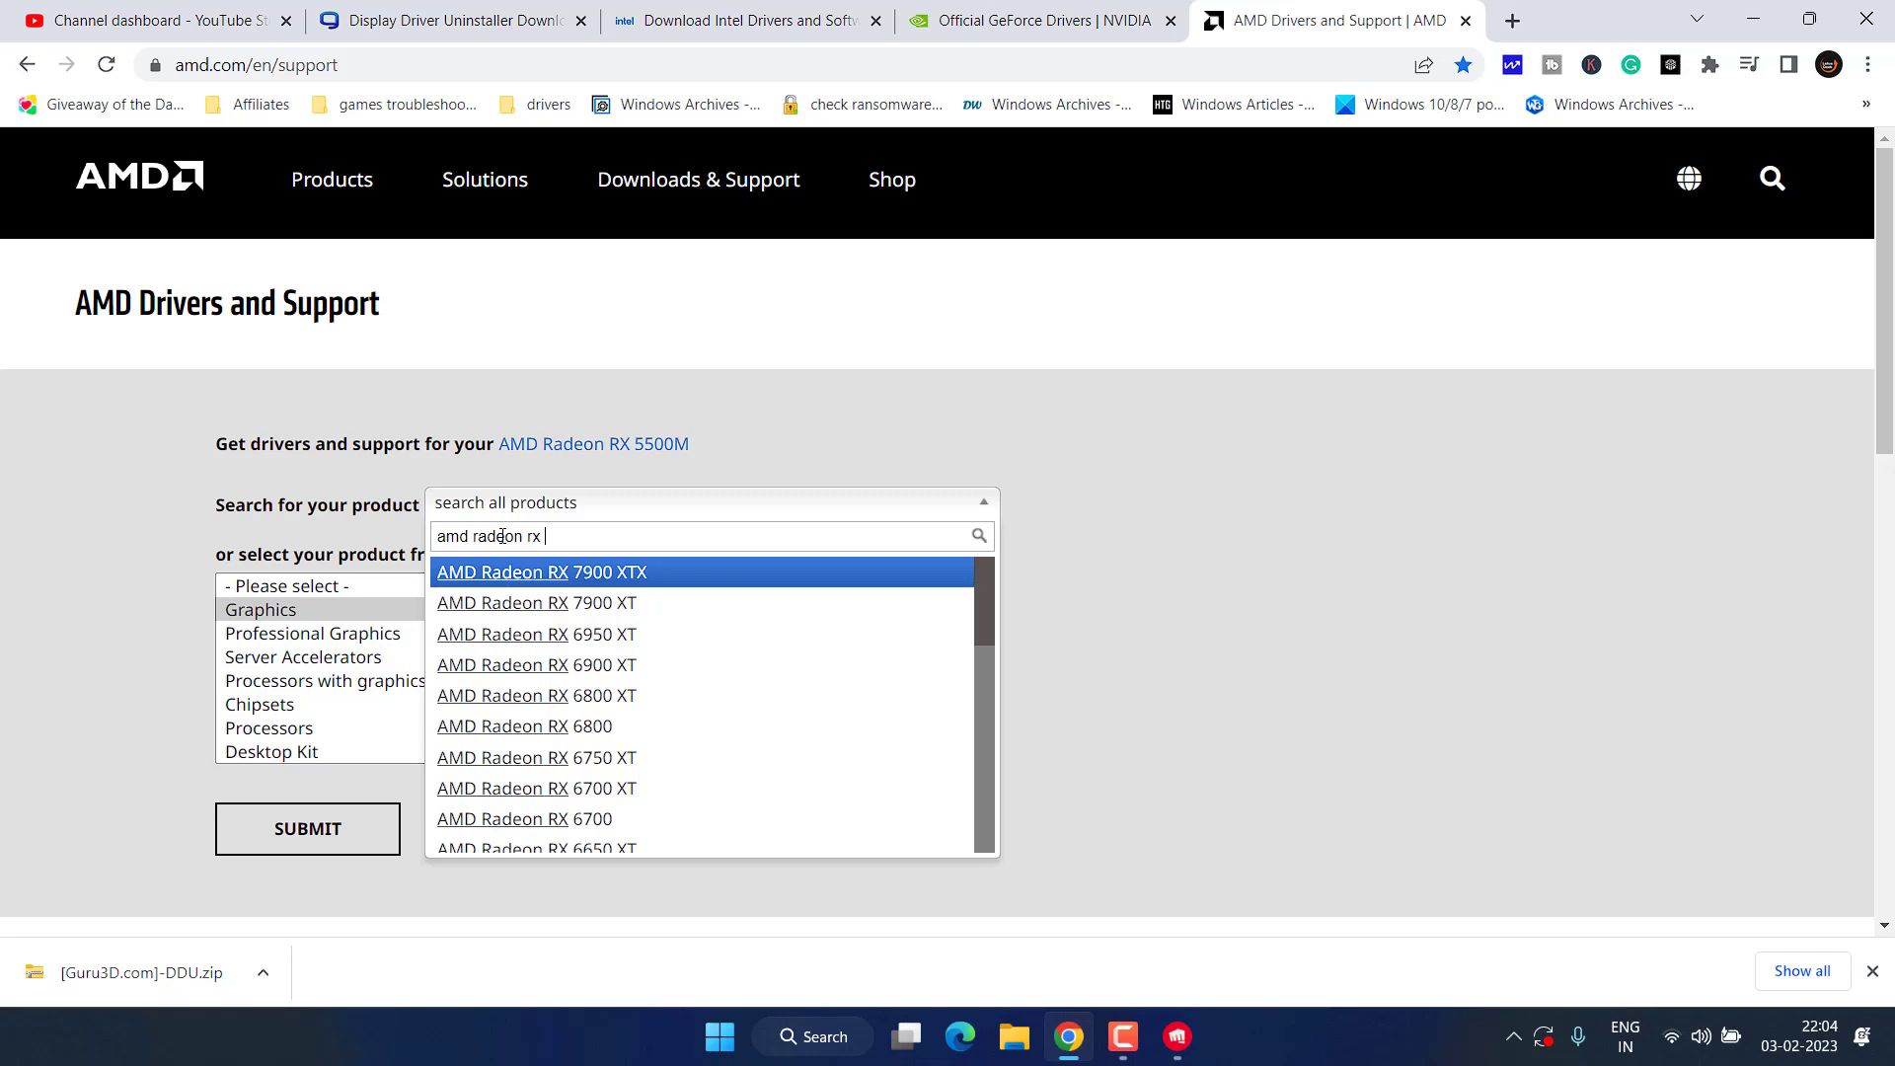
type(" 5500m")
key("Return")
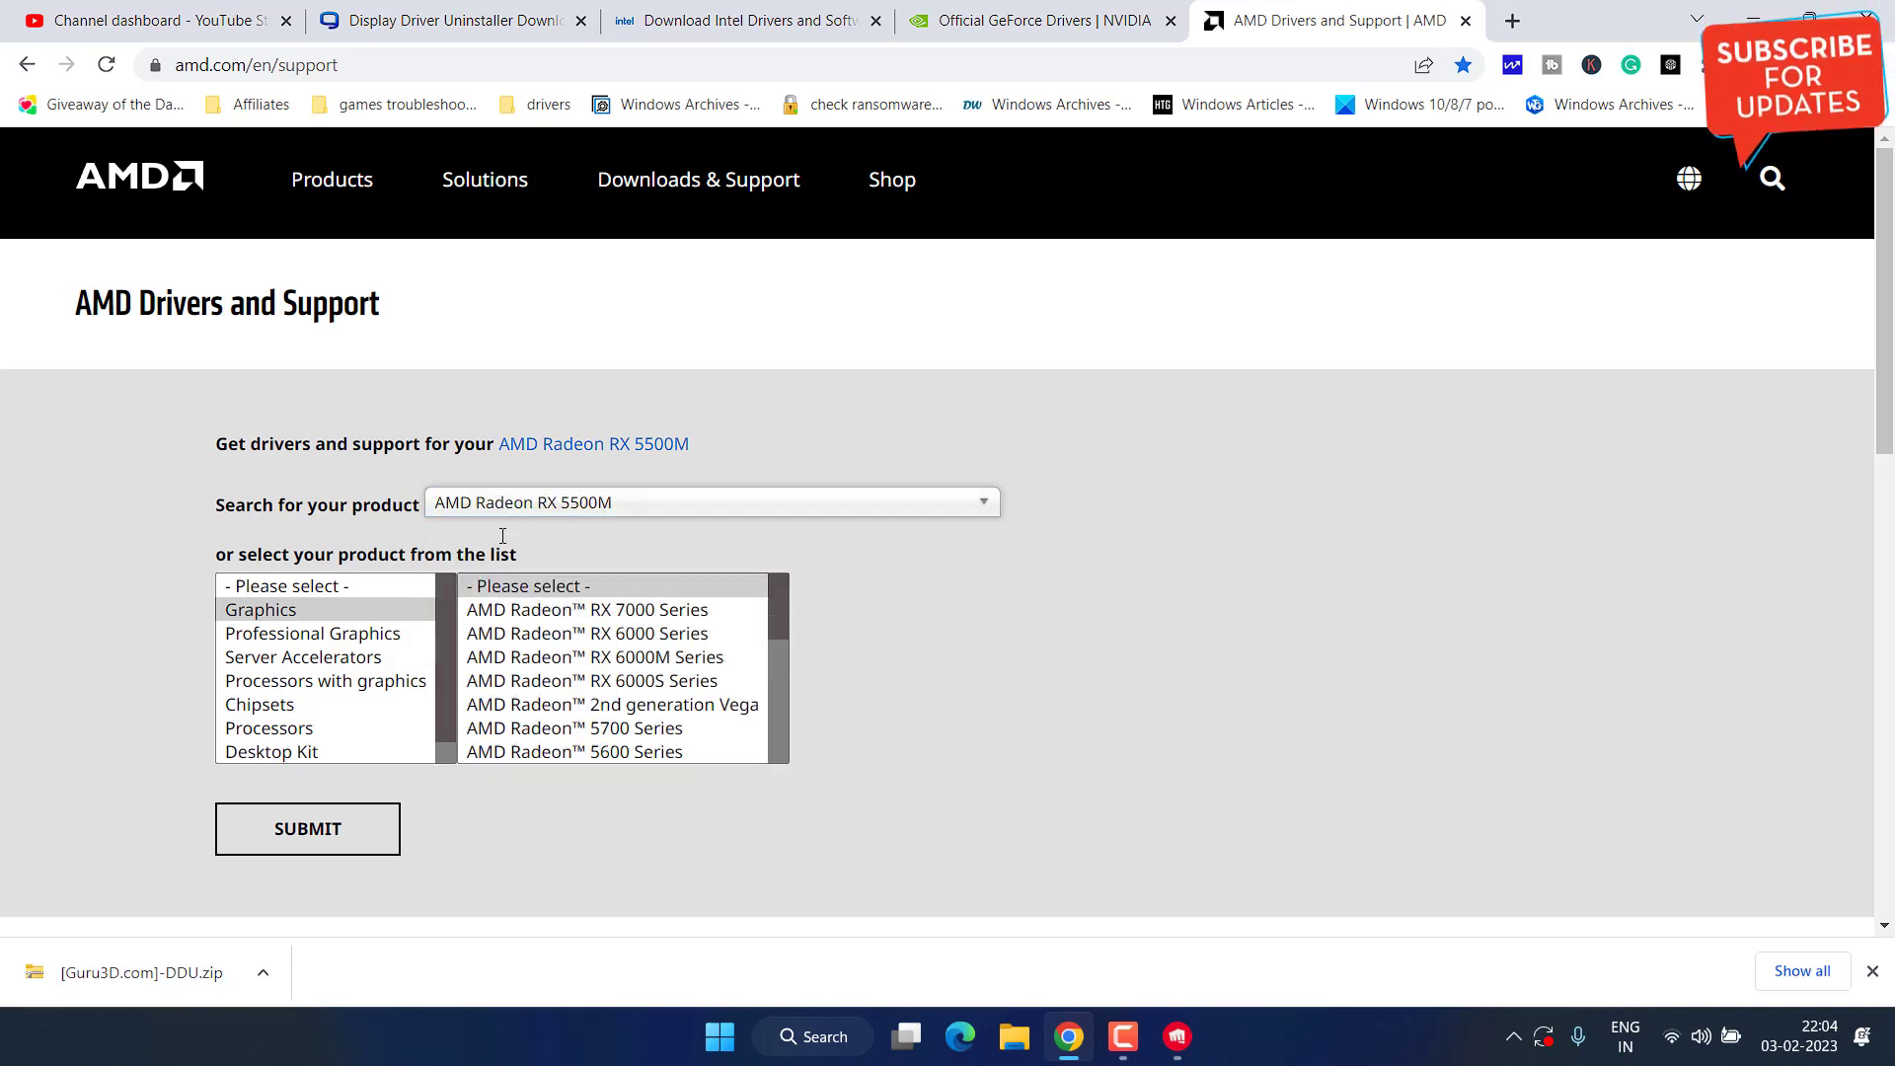
left_click(330, 828)
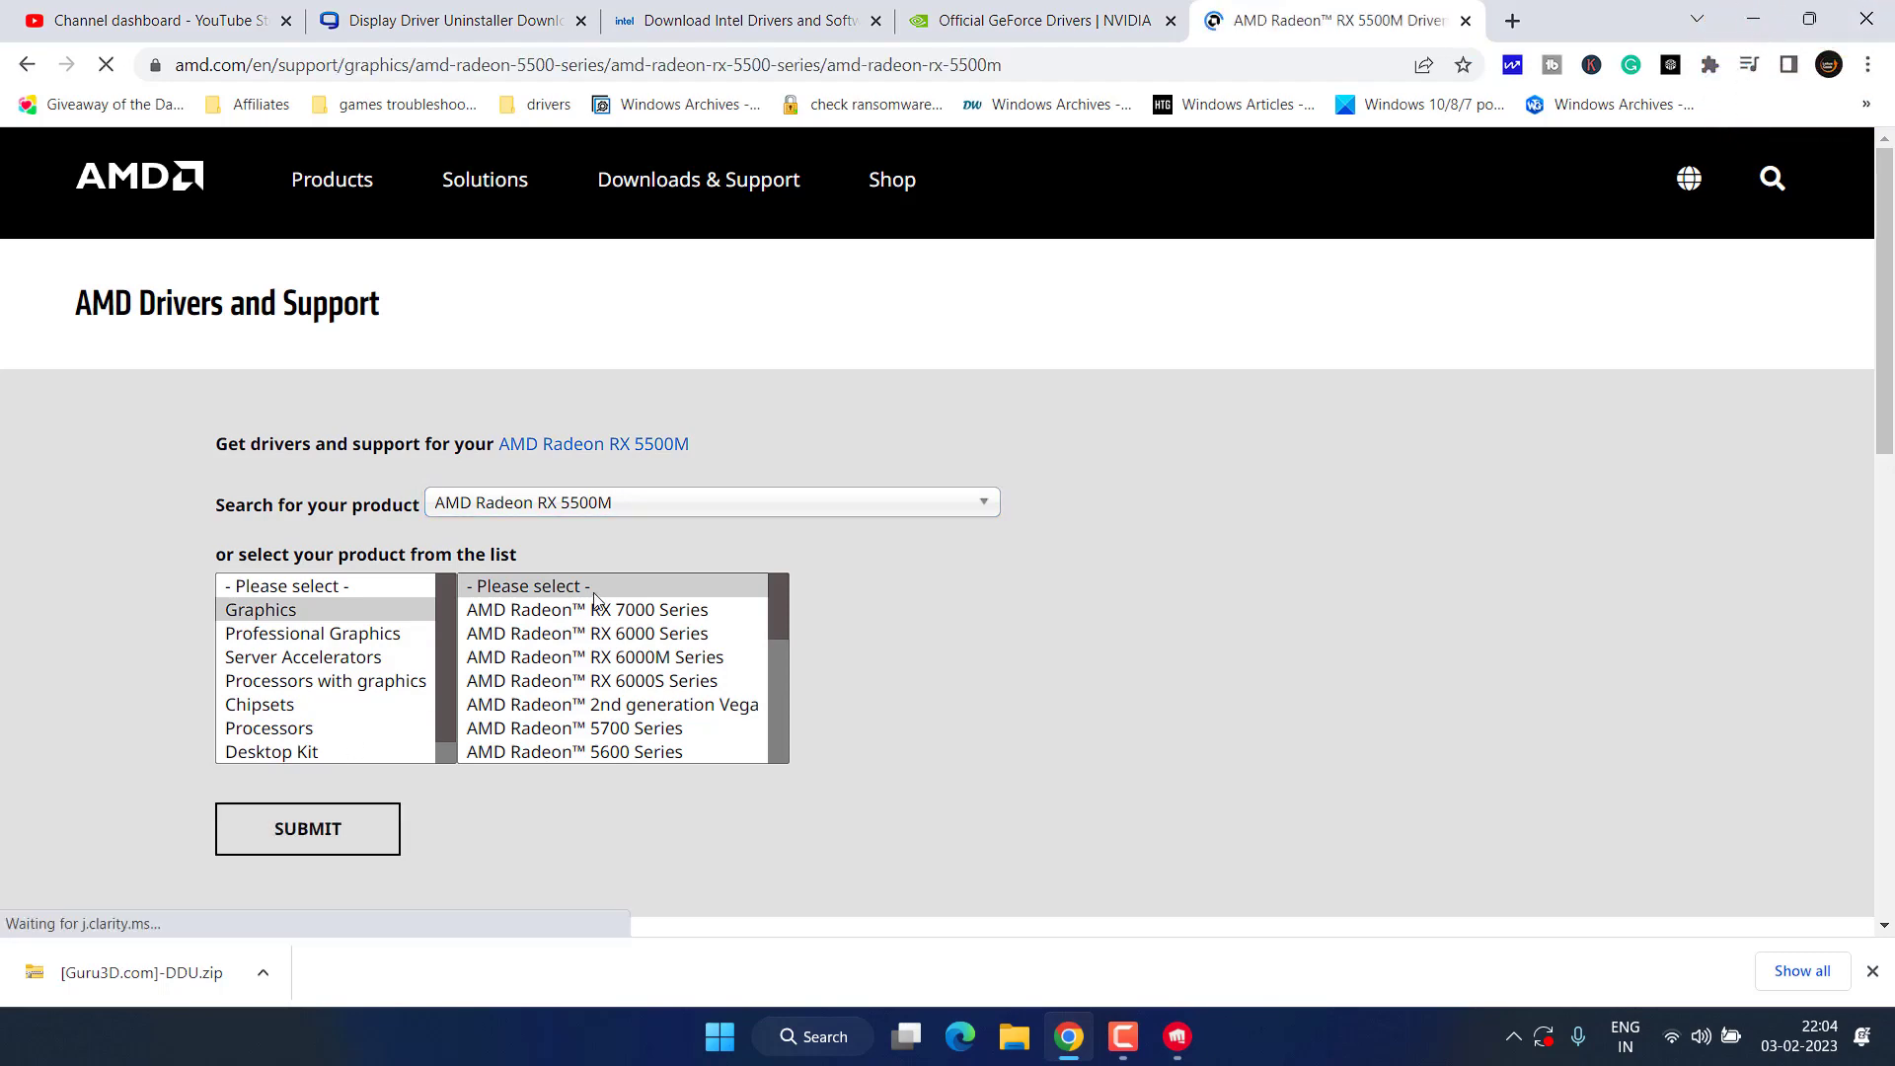
- Start the Adrenalin 22.11.2 Recommended (WHQL) download under Windows 11 - 64-Bit Edition, cancel saving it, and dismiss AMD's sign-up form
scroll(595, 597, "down", 4)
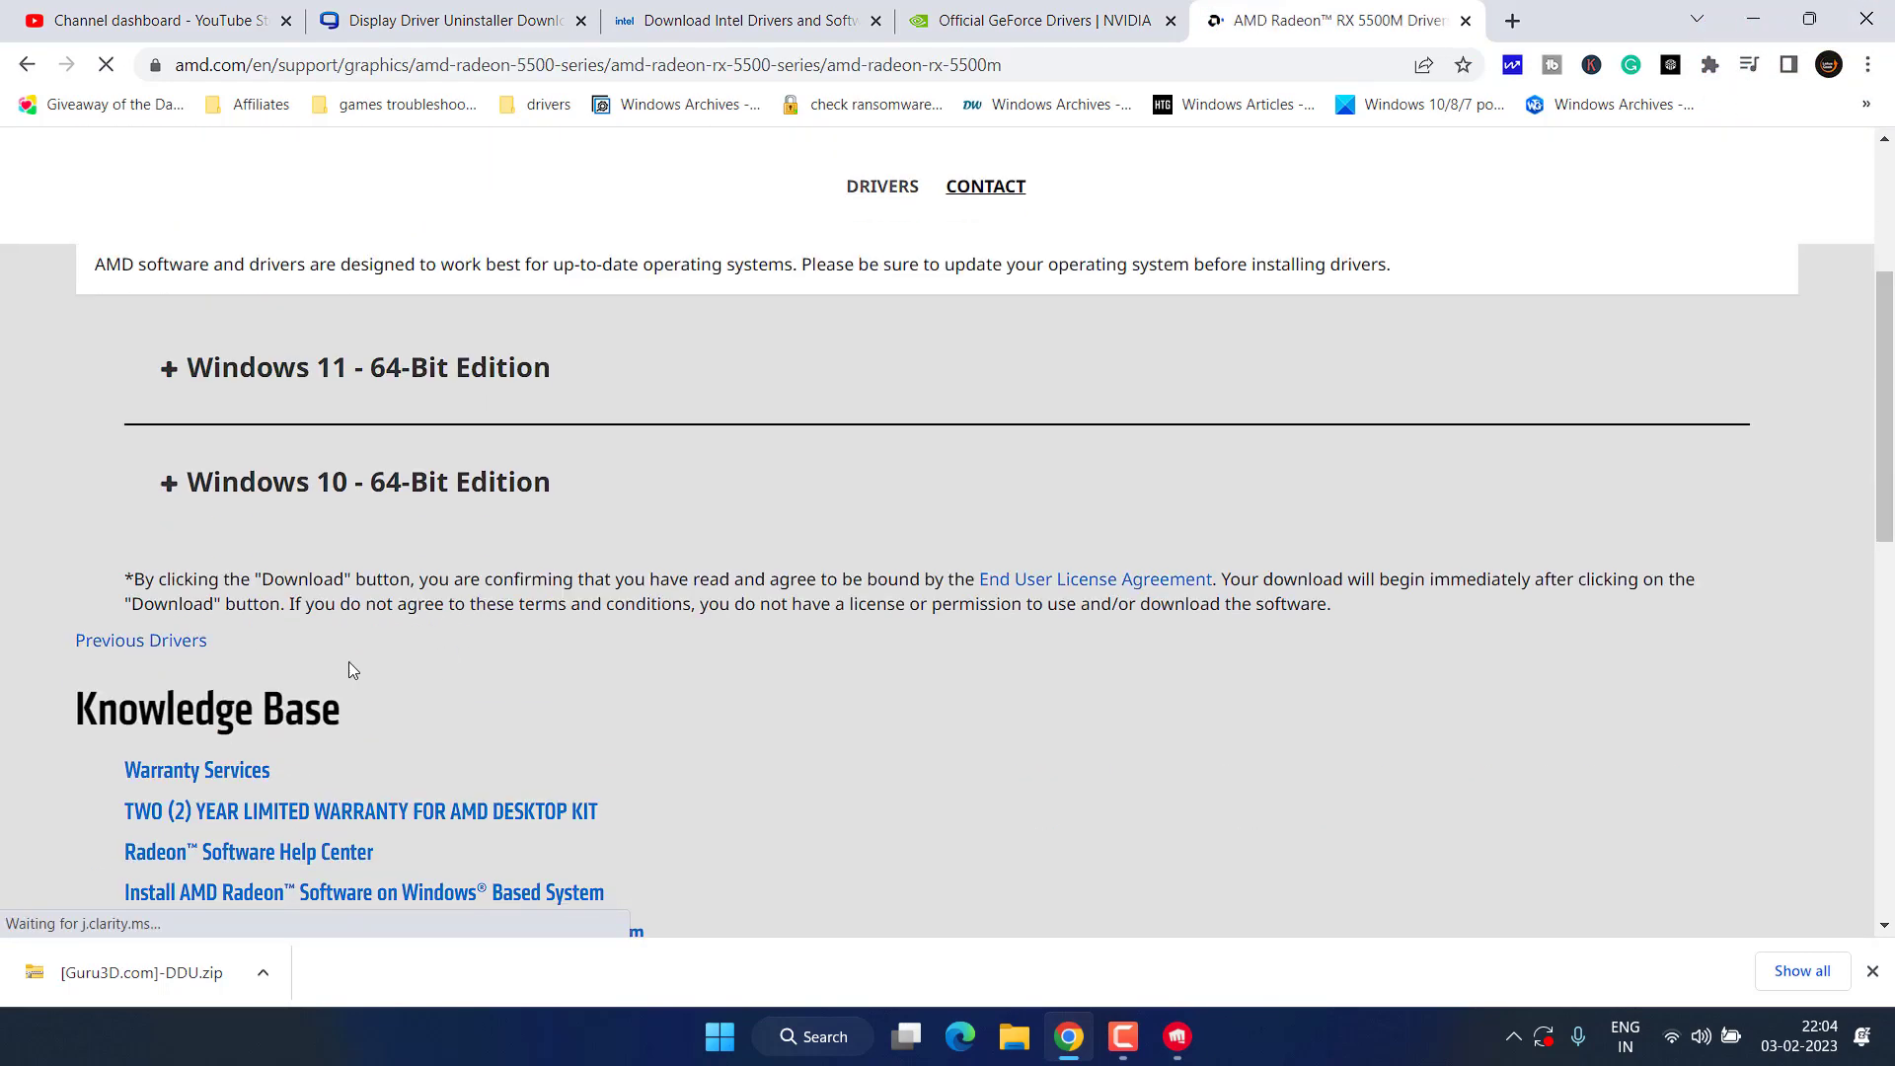
left_click(169, 369)
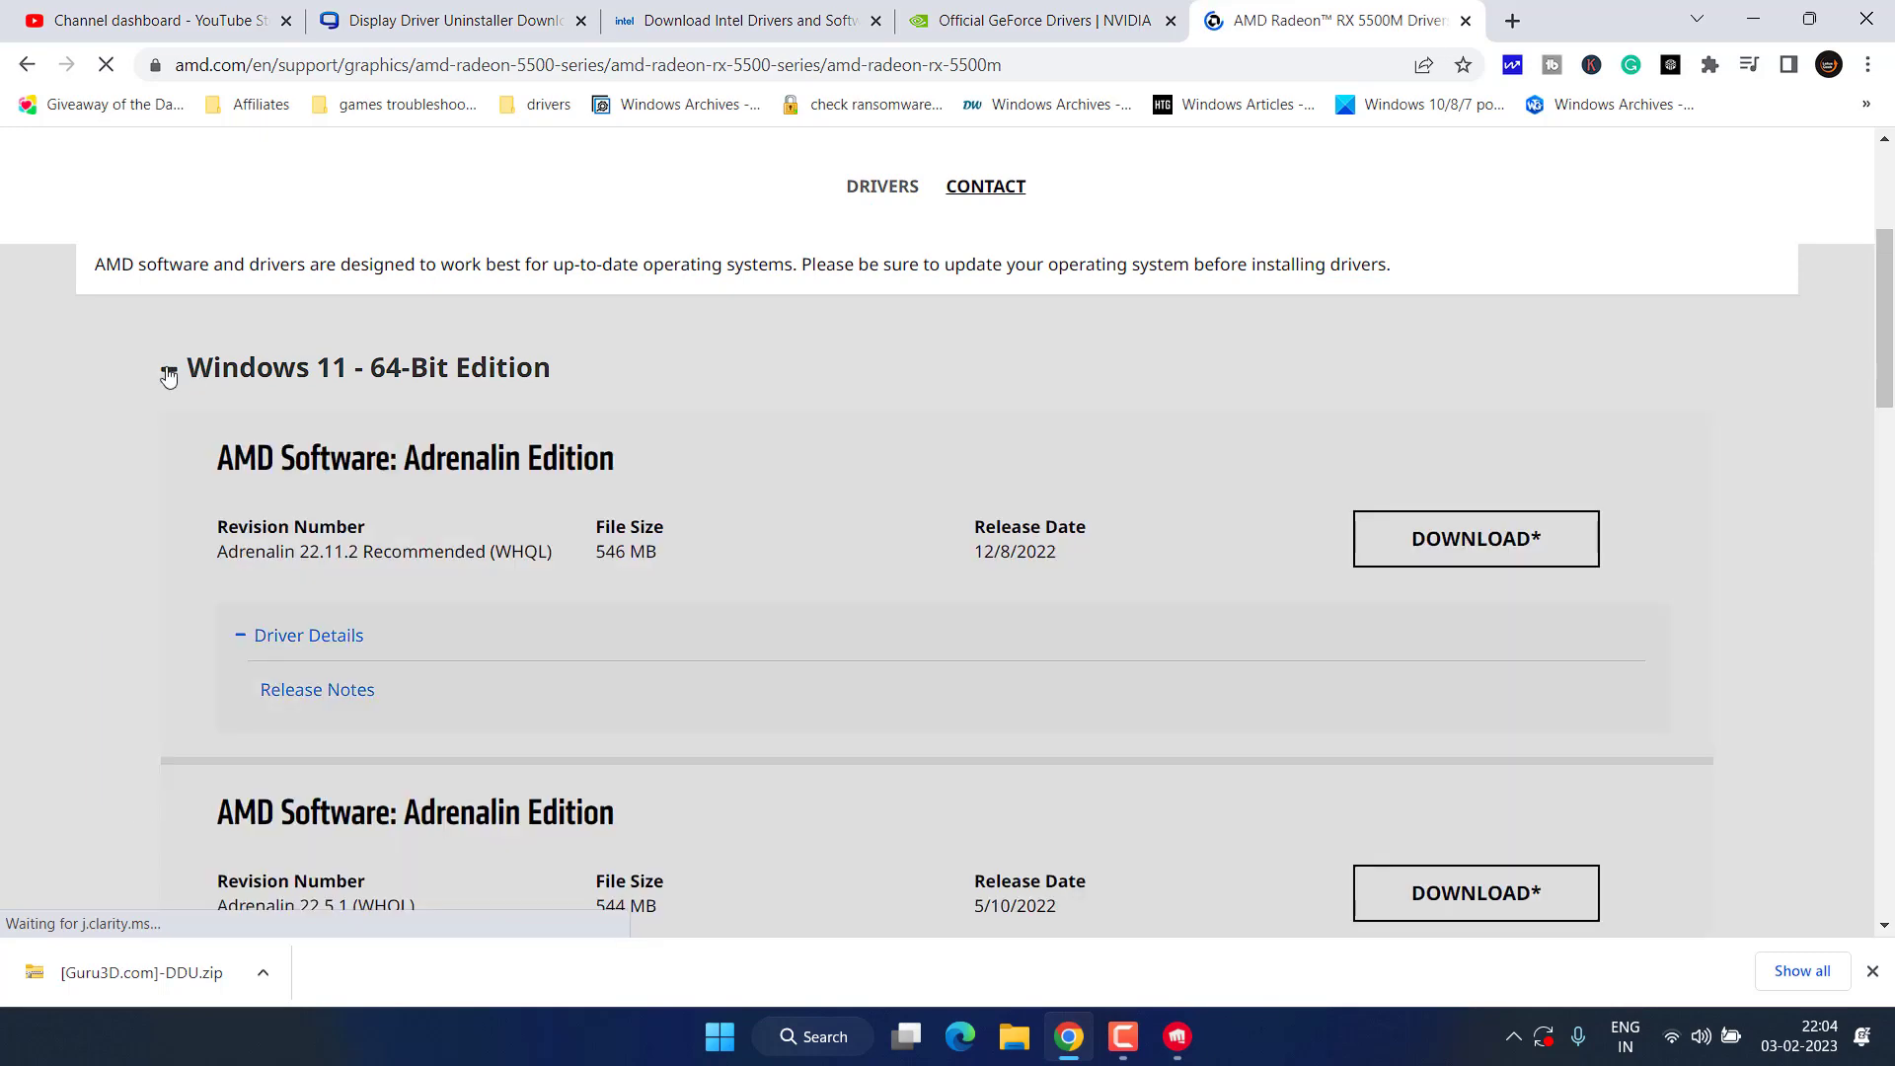
scroll(774, 569, "down", 1)
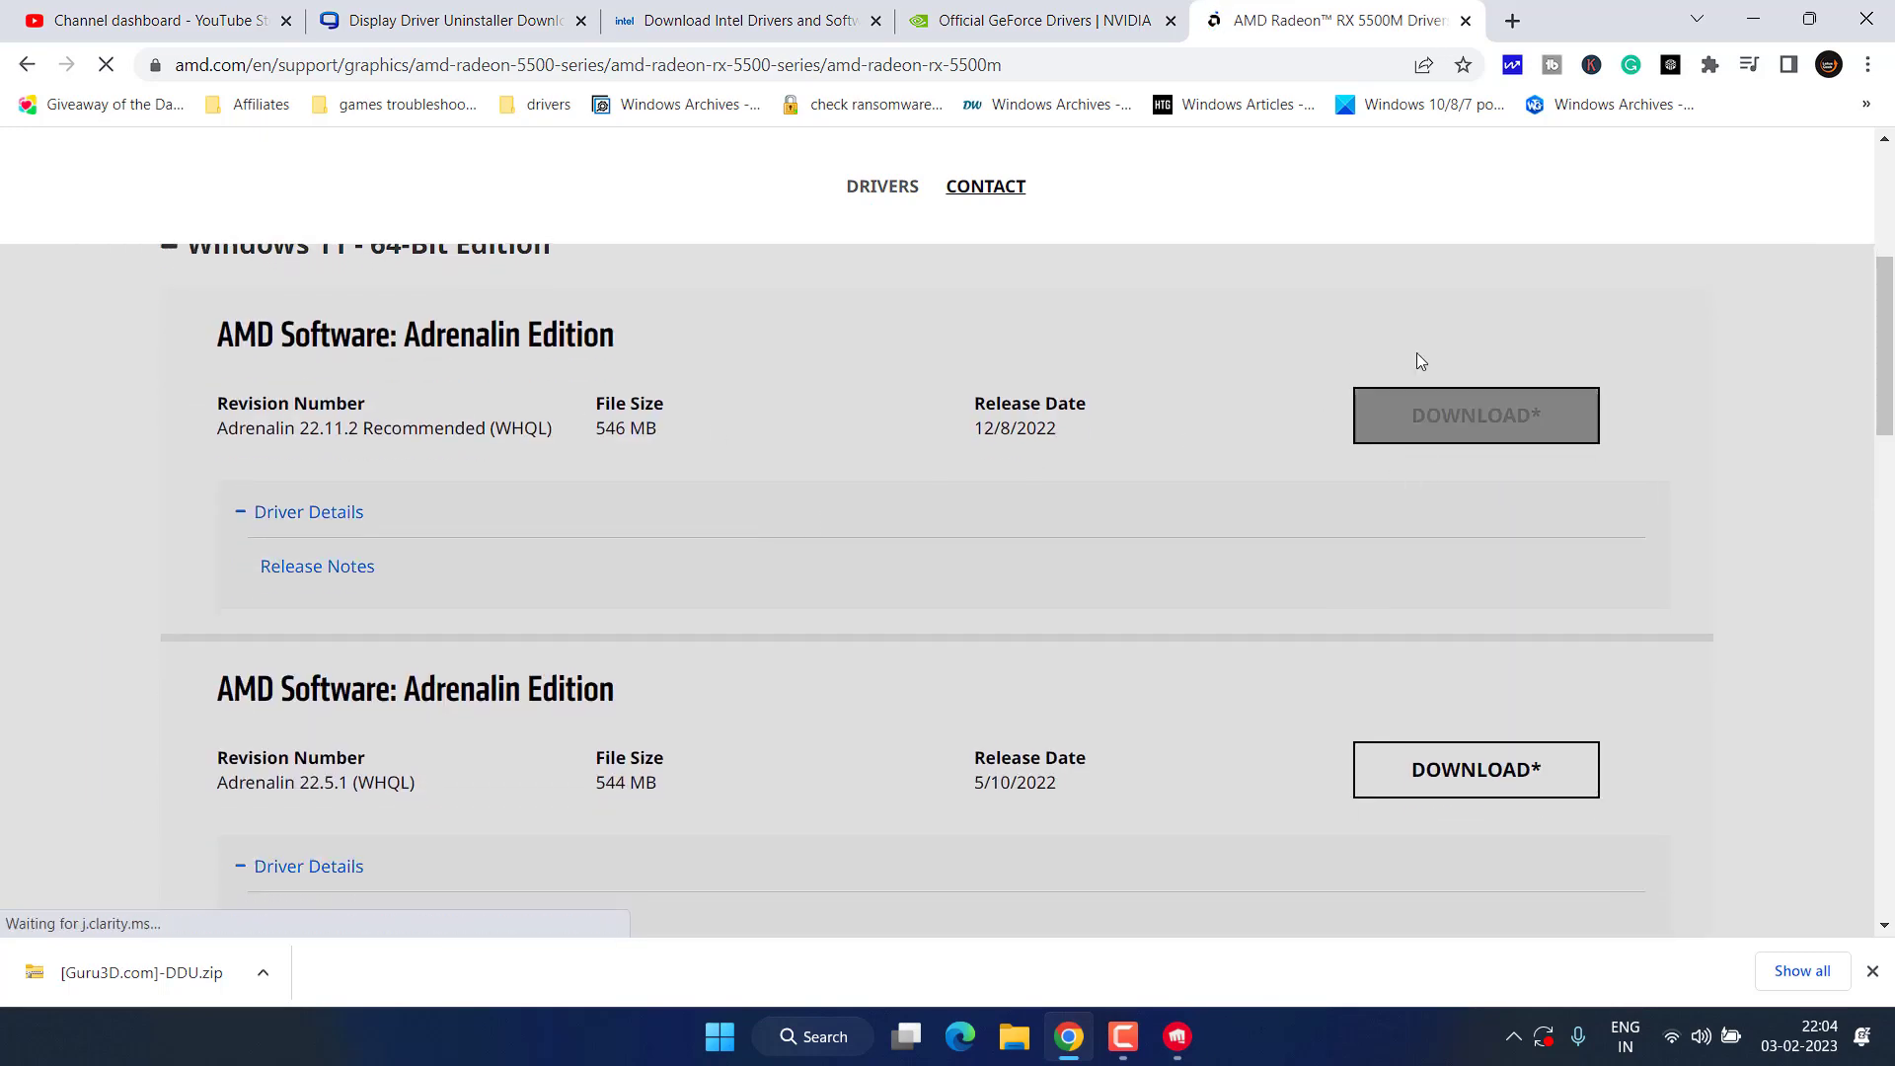
left_click(1495, 412)
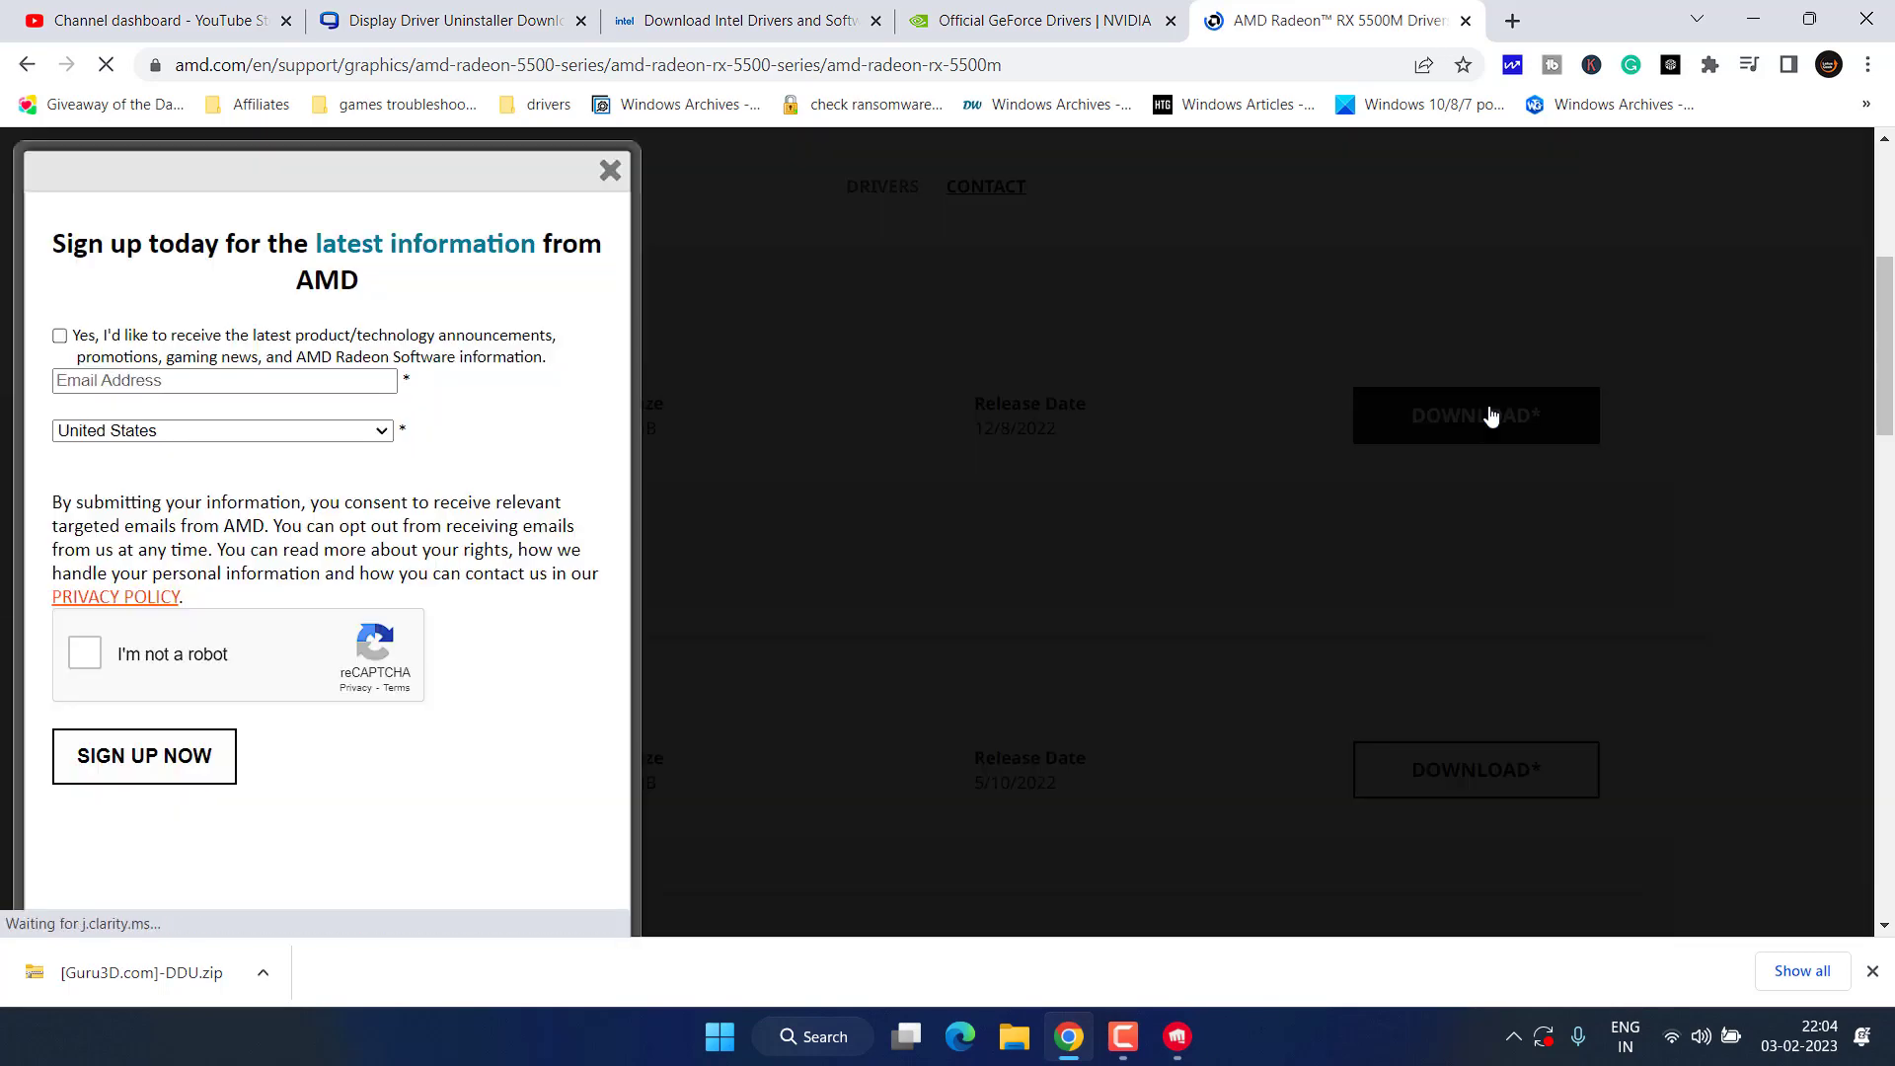
left_click(1395, 838)
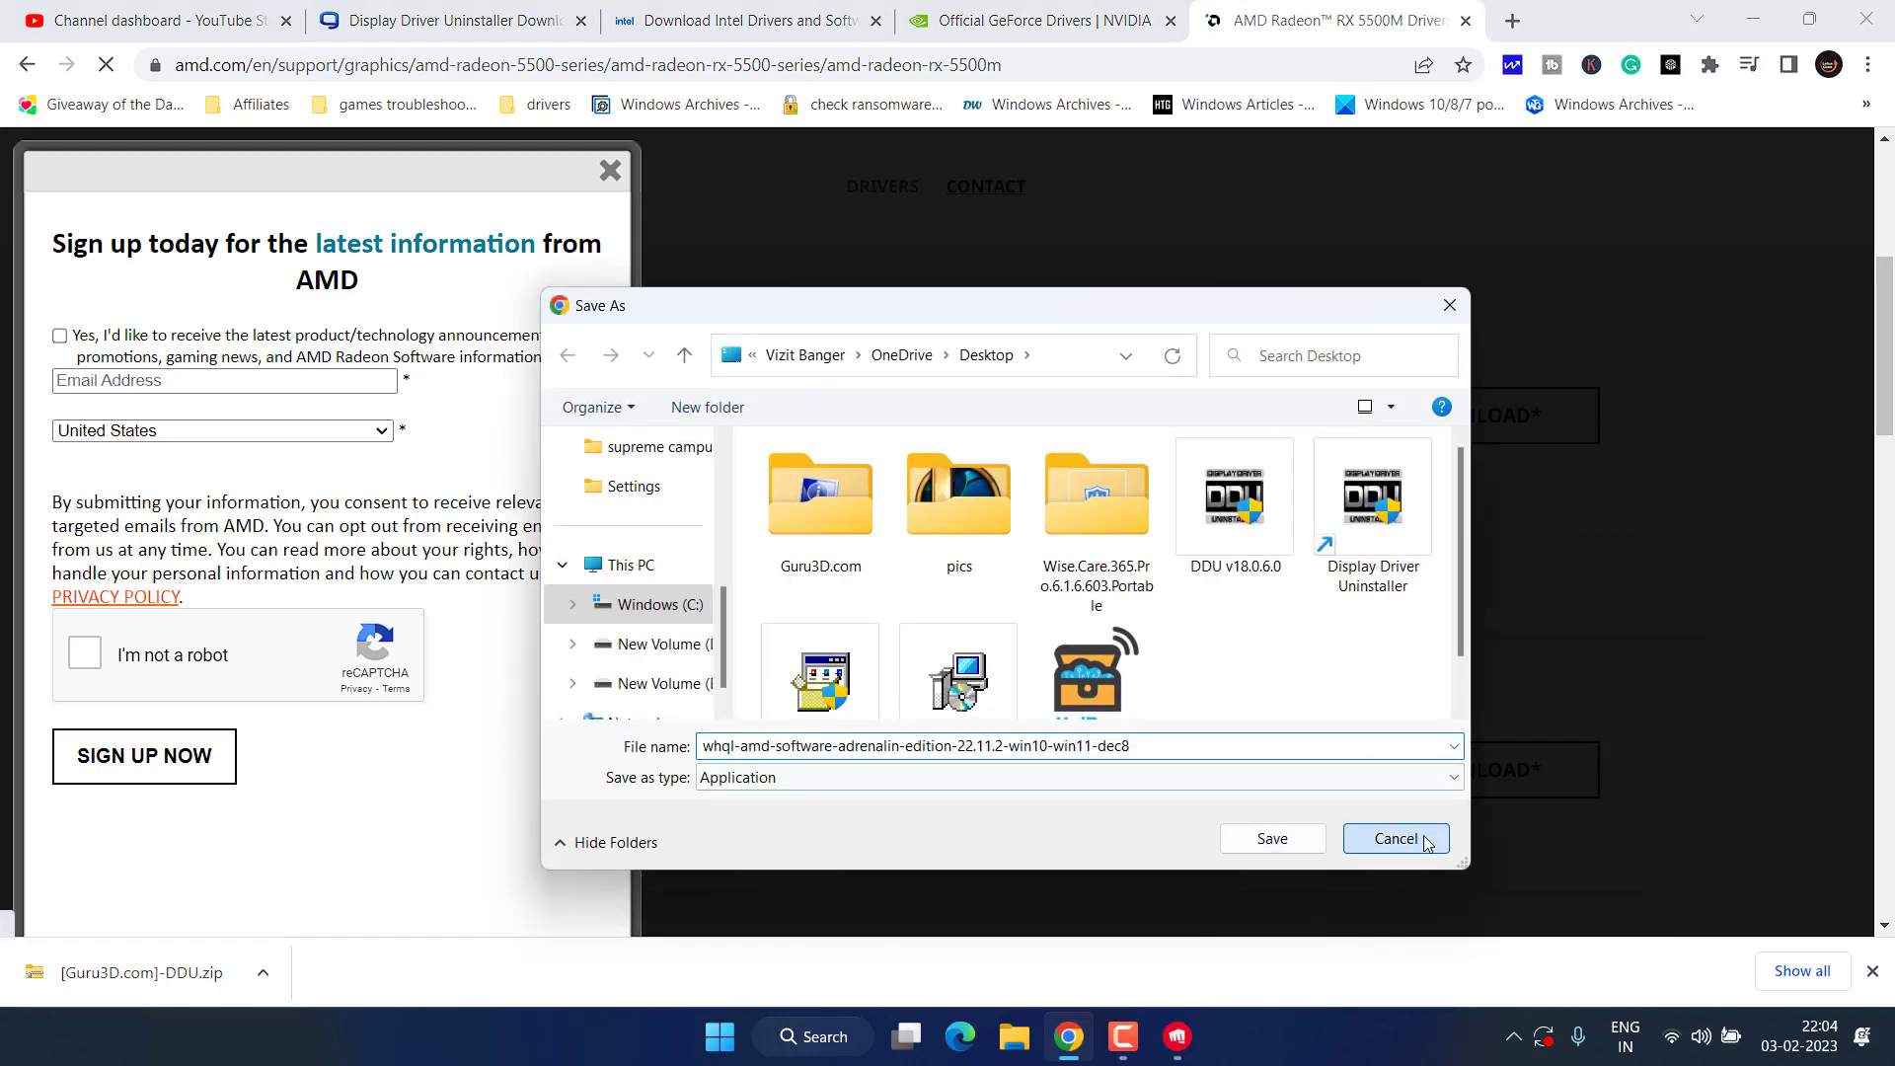
left_click(609, 174)
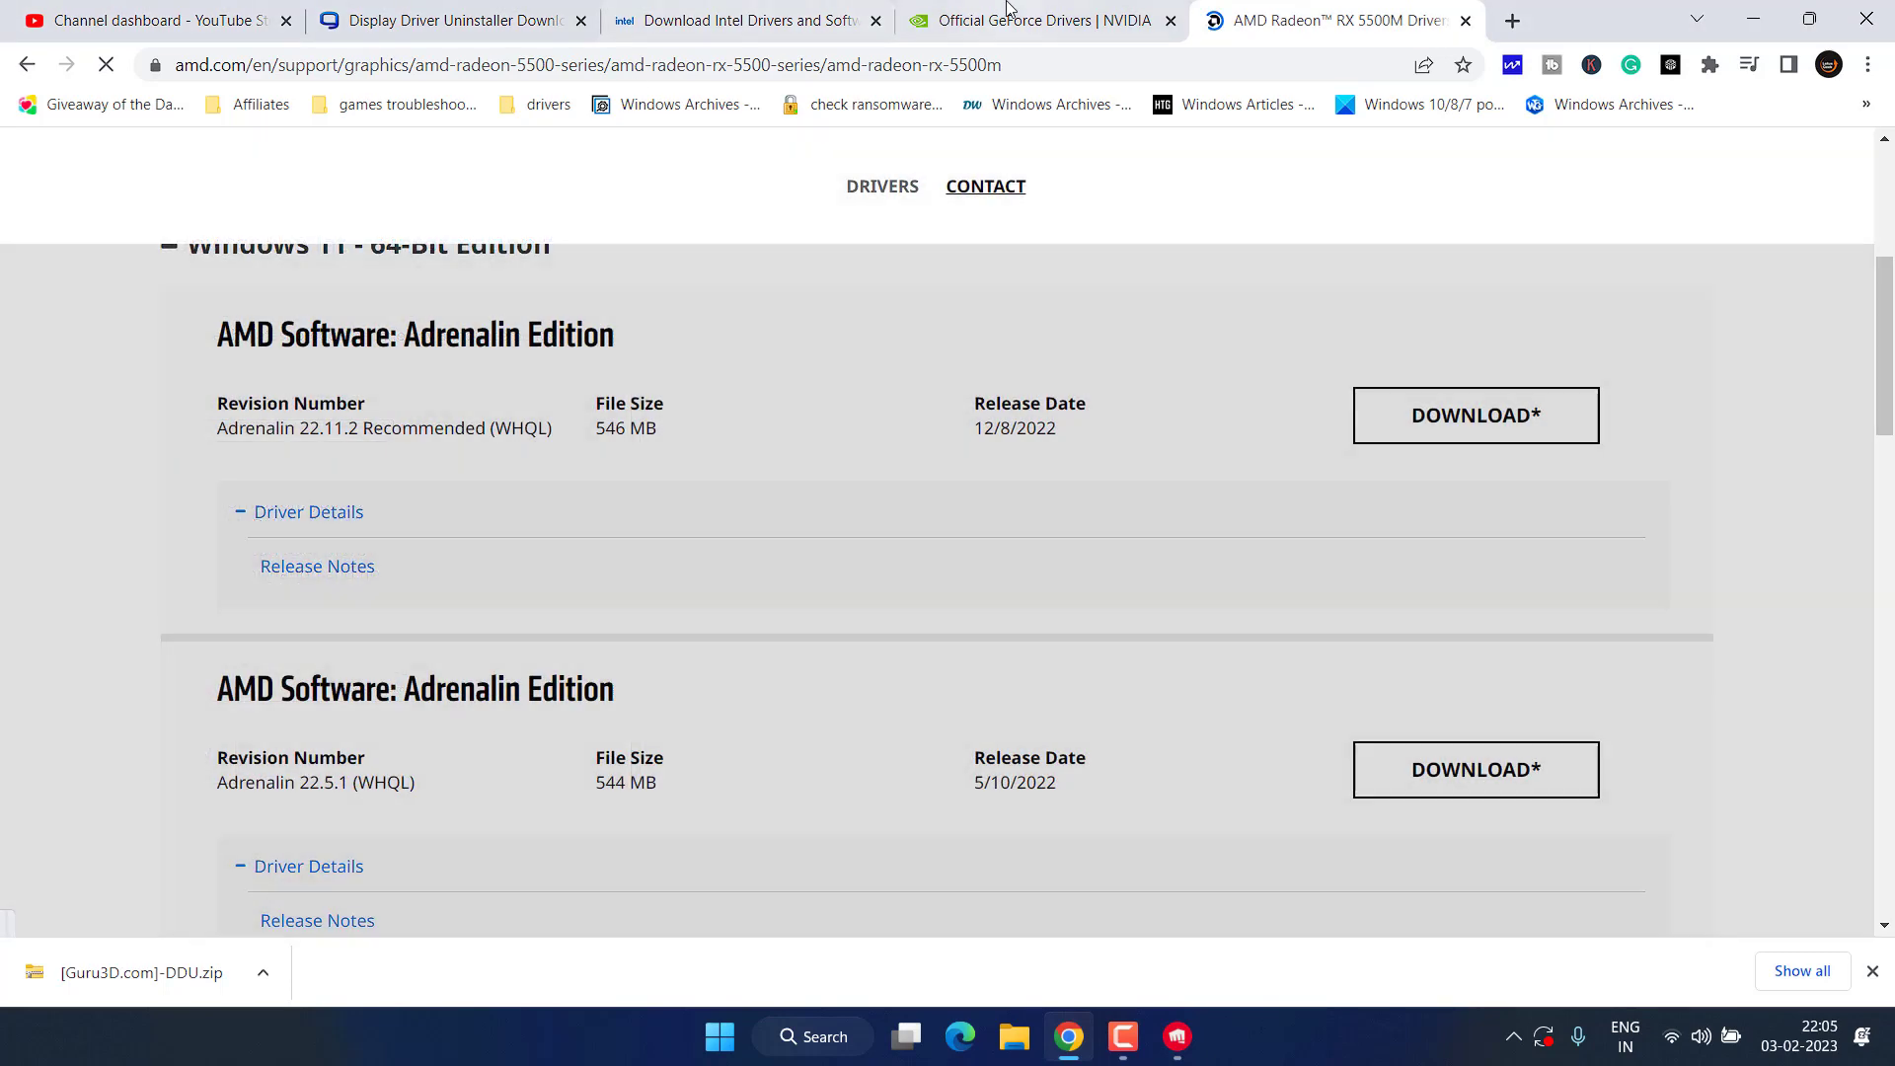
- Switch to NVIDIA's GeForce driver page and run the manual search for GeForce RTX 4090, Windows 10 64-bit, keeping the preset options
key("ctrl+shift+Tab")
scroll(985, 659, "down", 5)
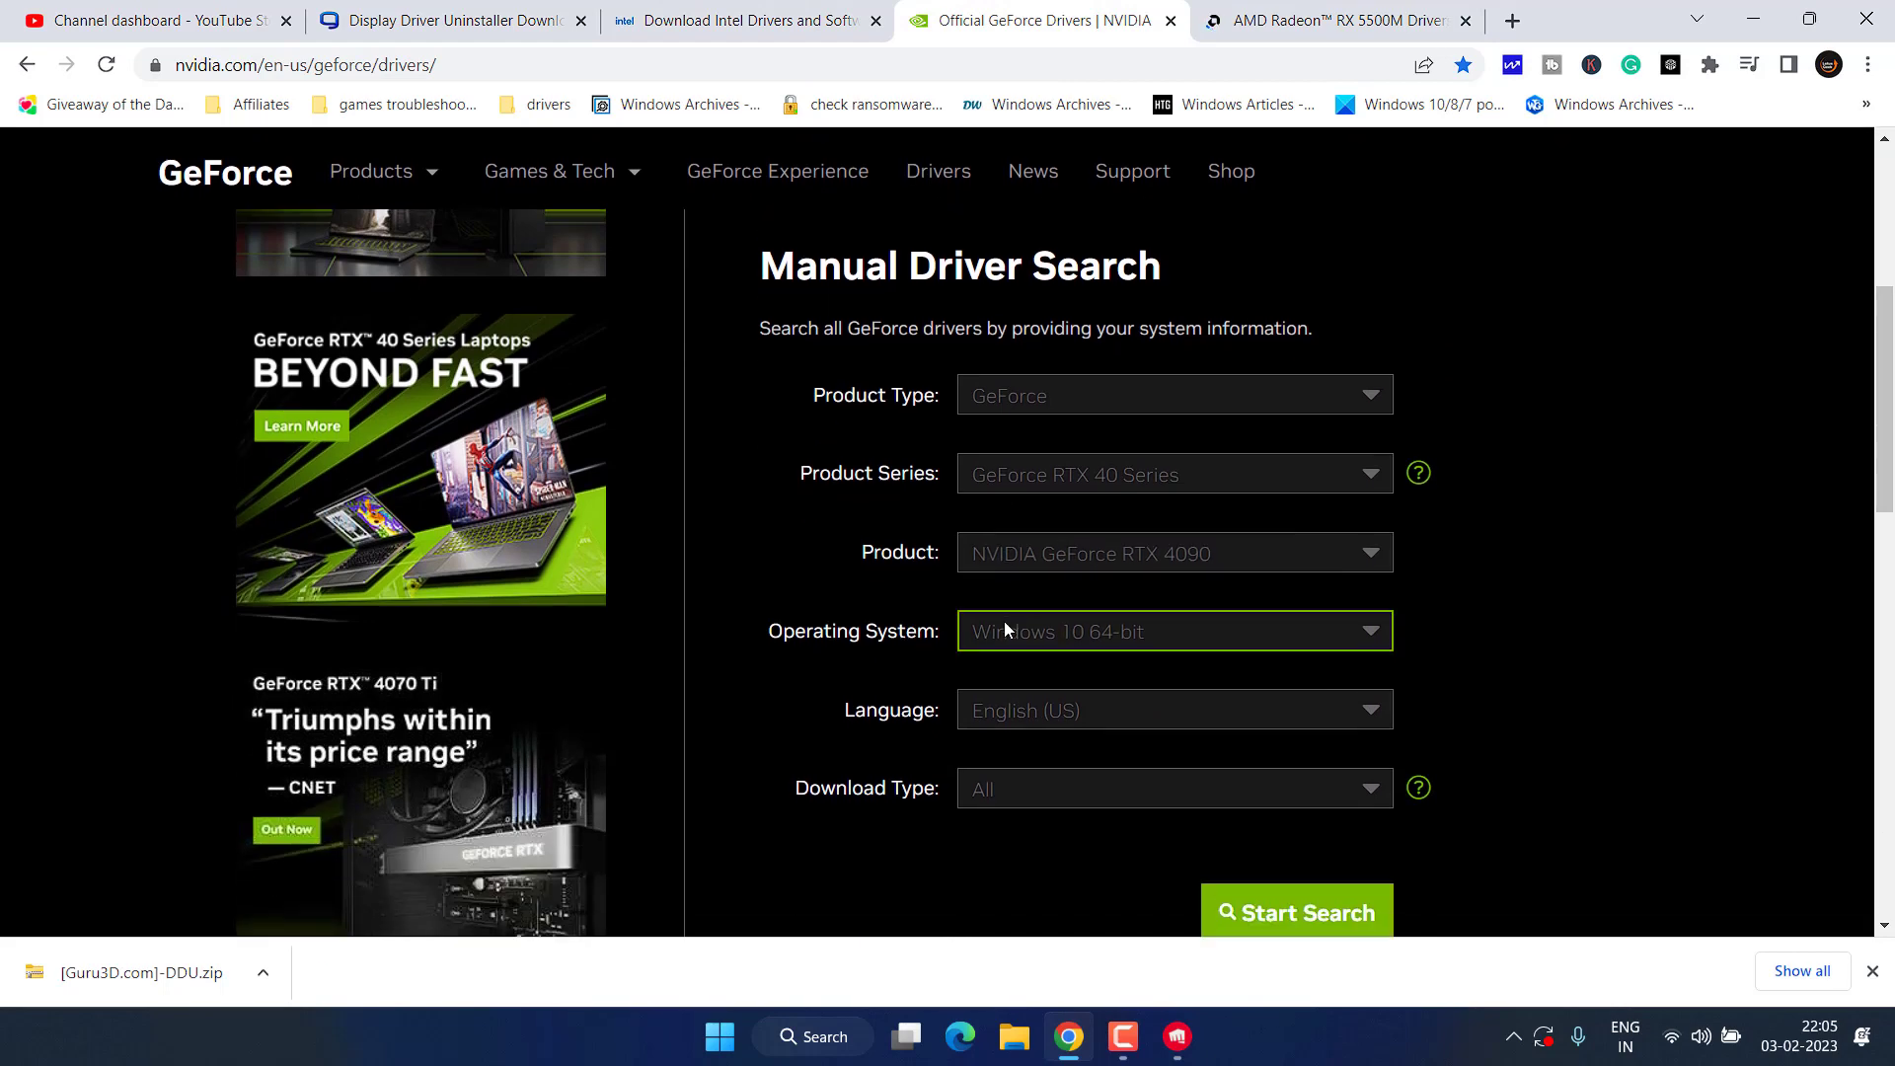
left_click(1074, 404)
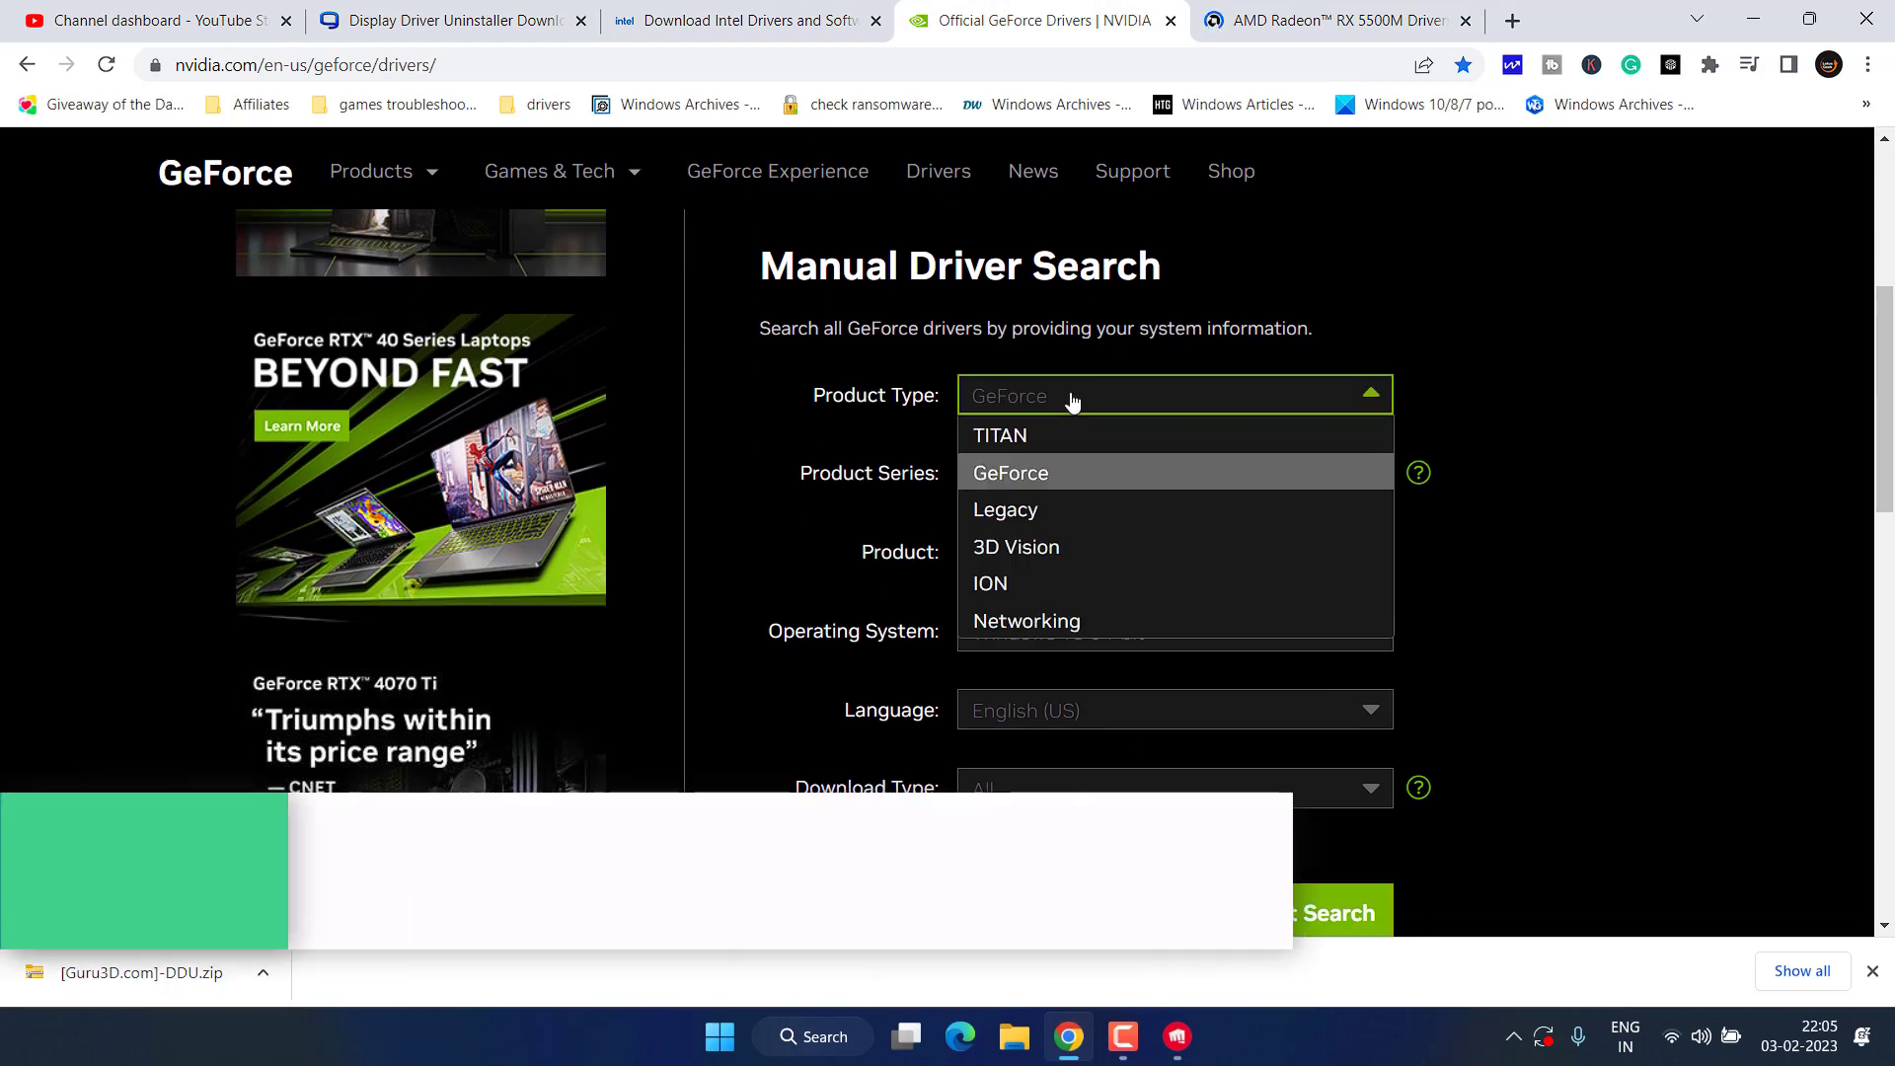
left_click(1074, 404)
scroll(1056, 571, "down", 4)
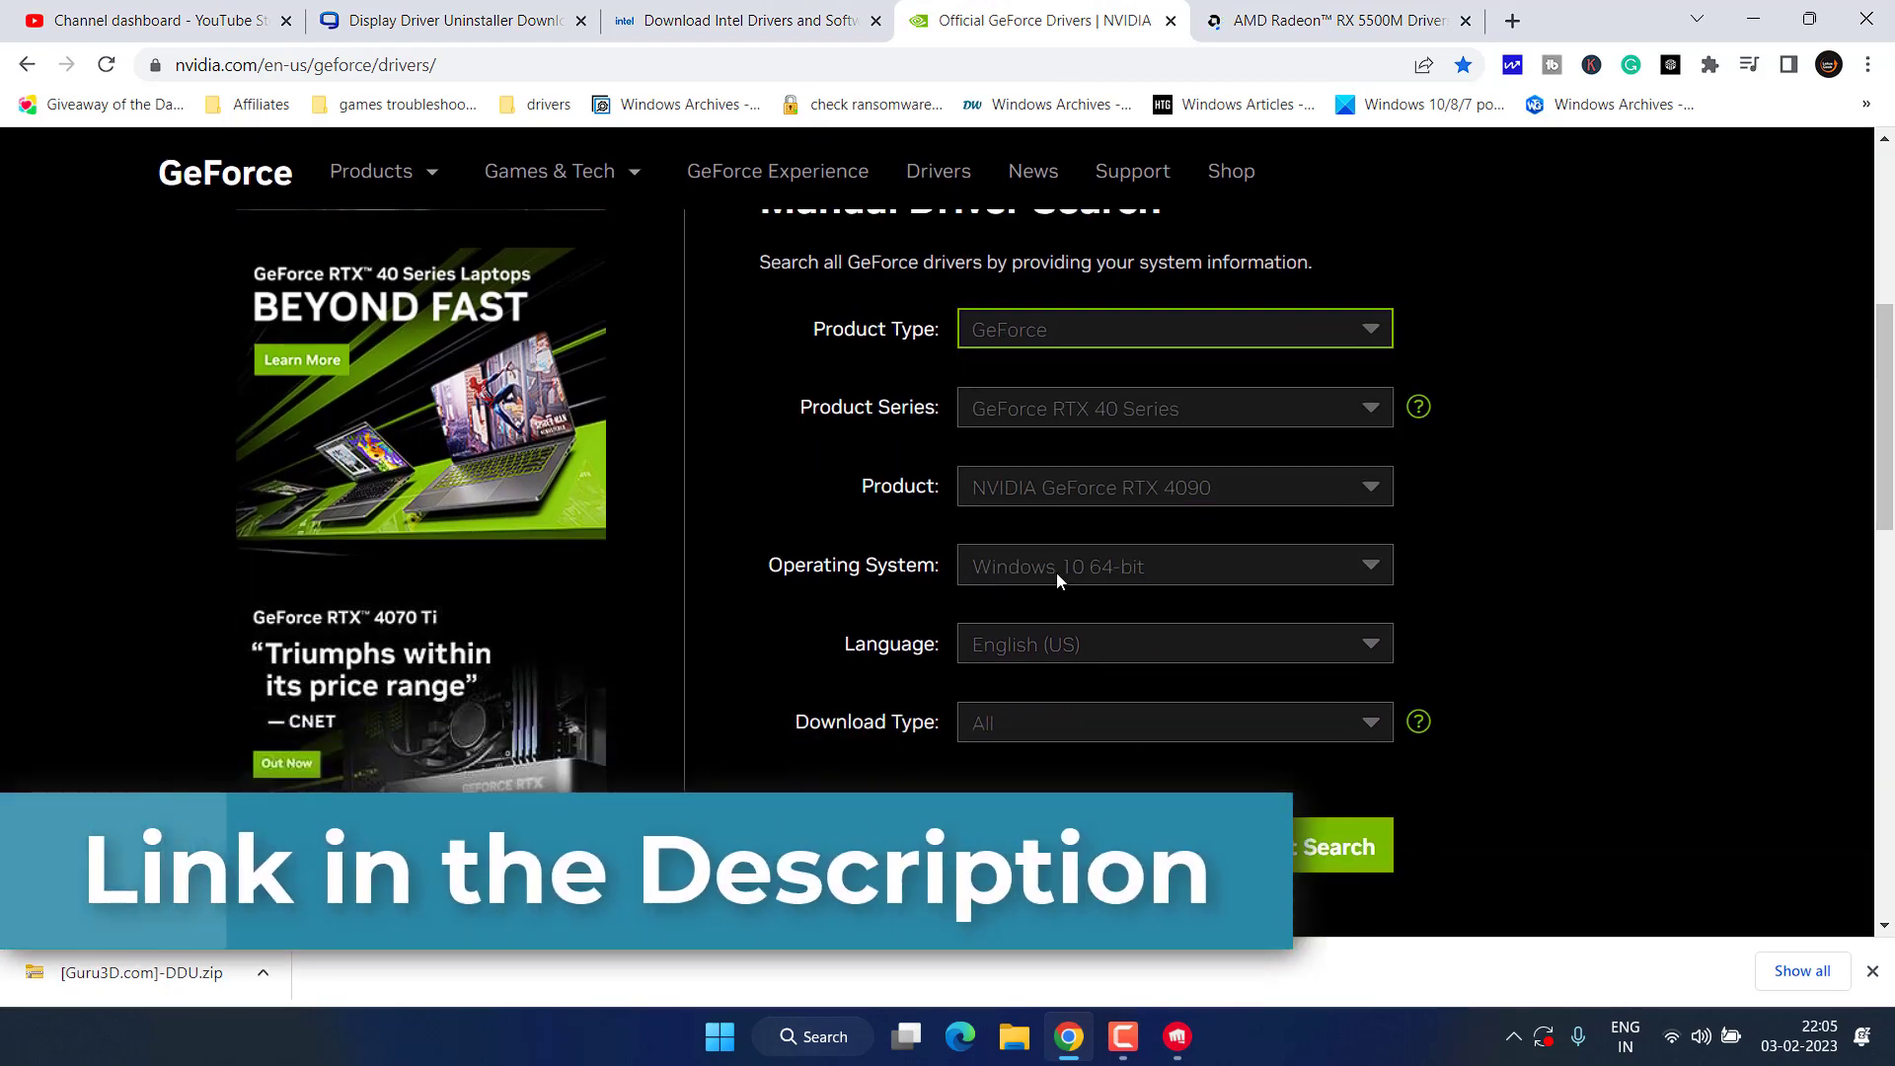
left_click(1301, 553)
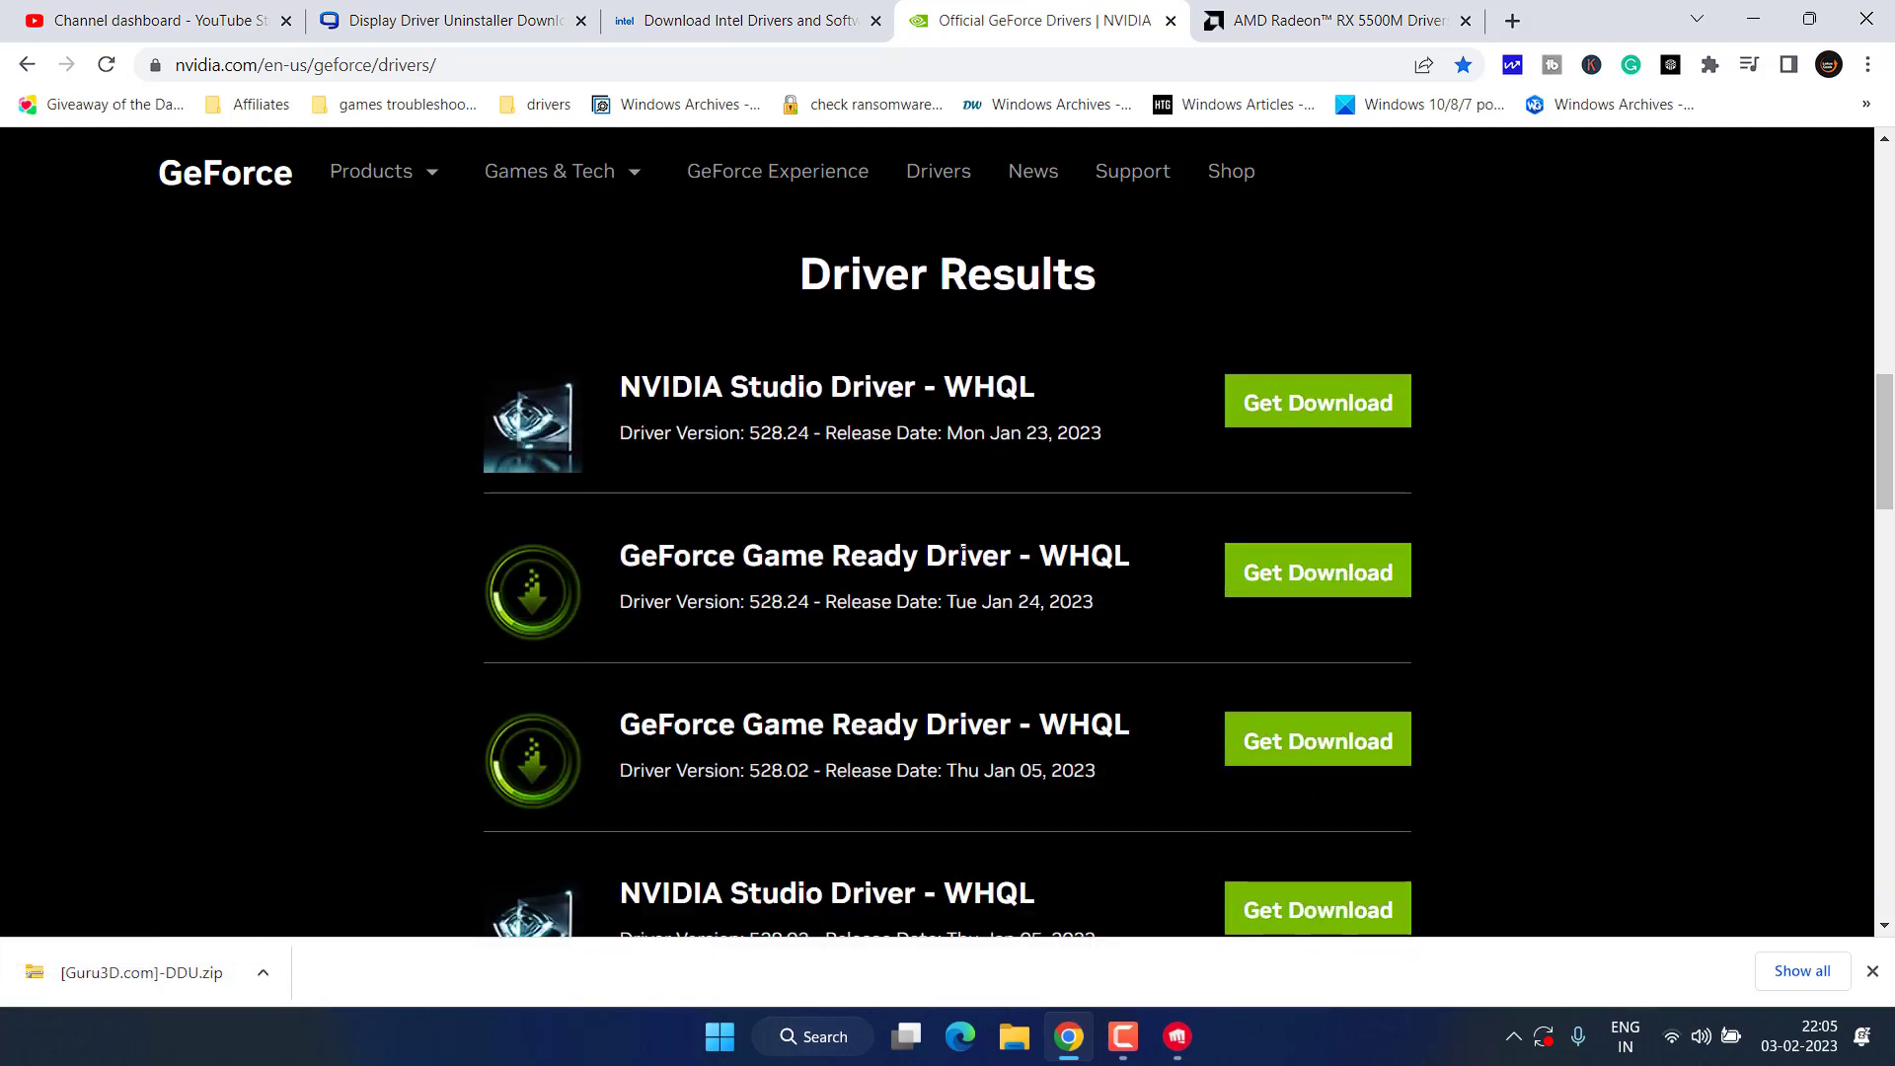
- Open the GeForce Game Ready Driver 528.24 result, start its download, and cancel saving the installer
left_click(1328, 575)
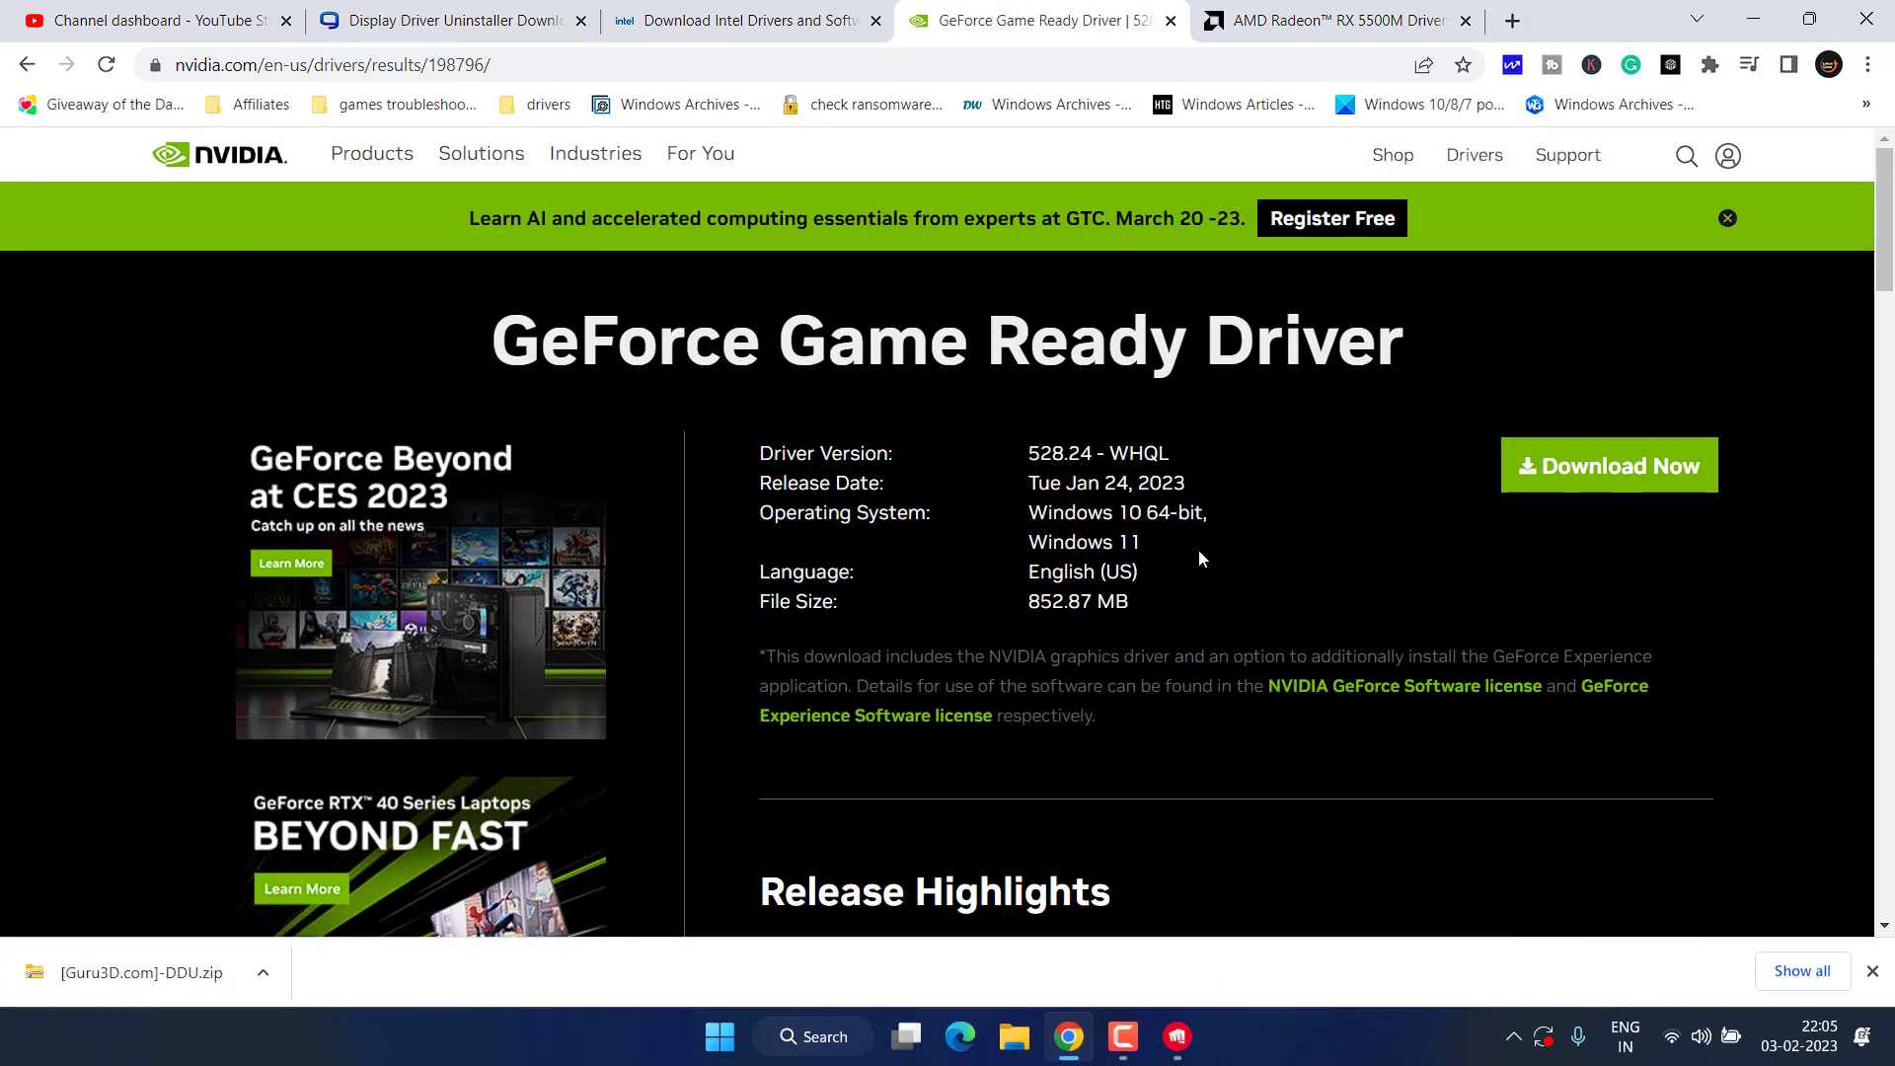
left_click(1610, 491)
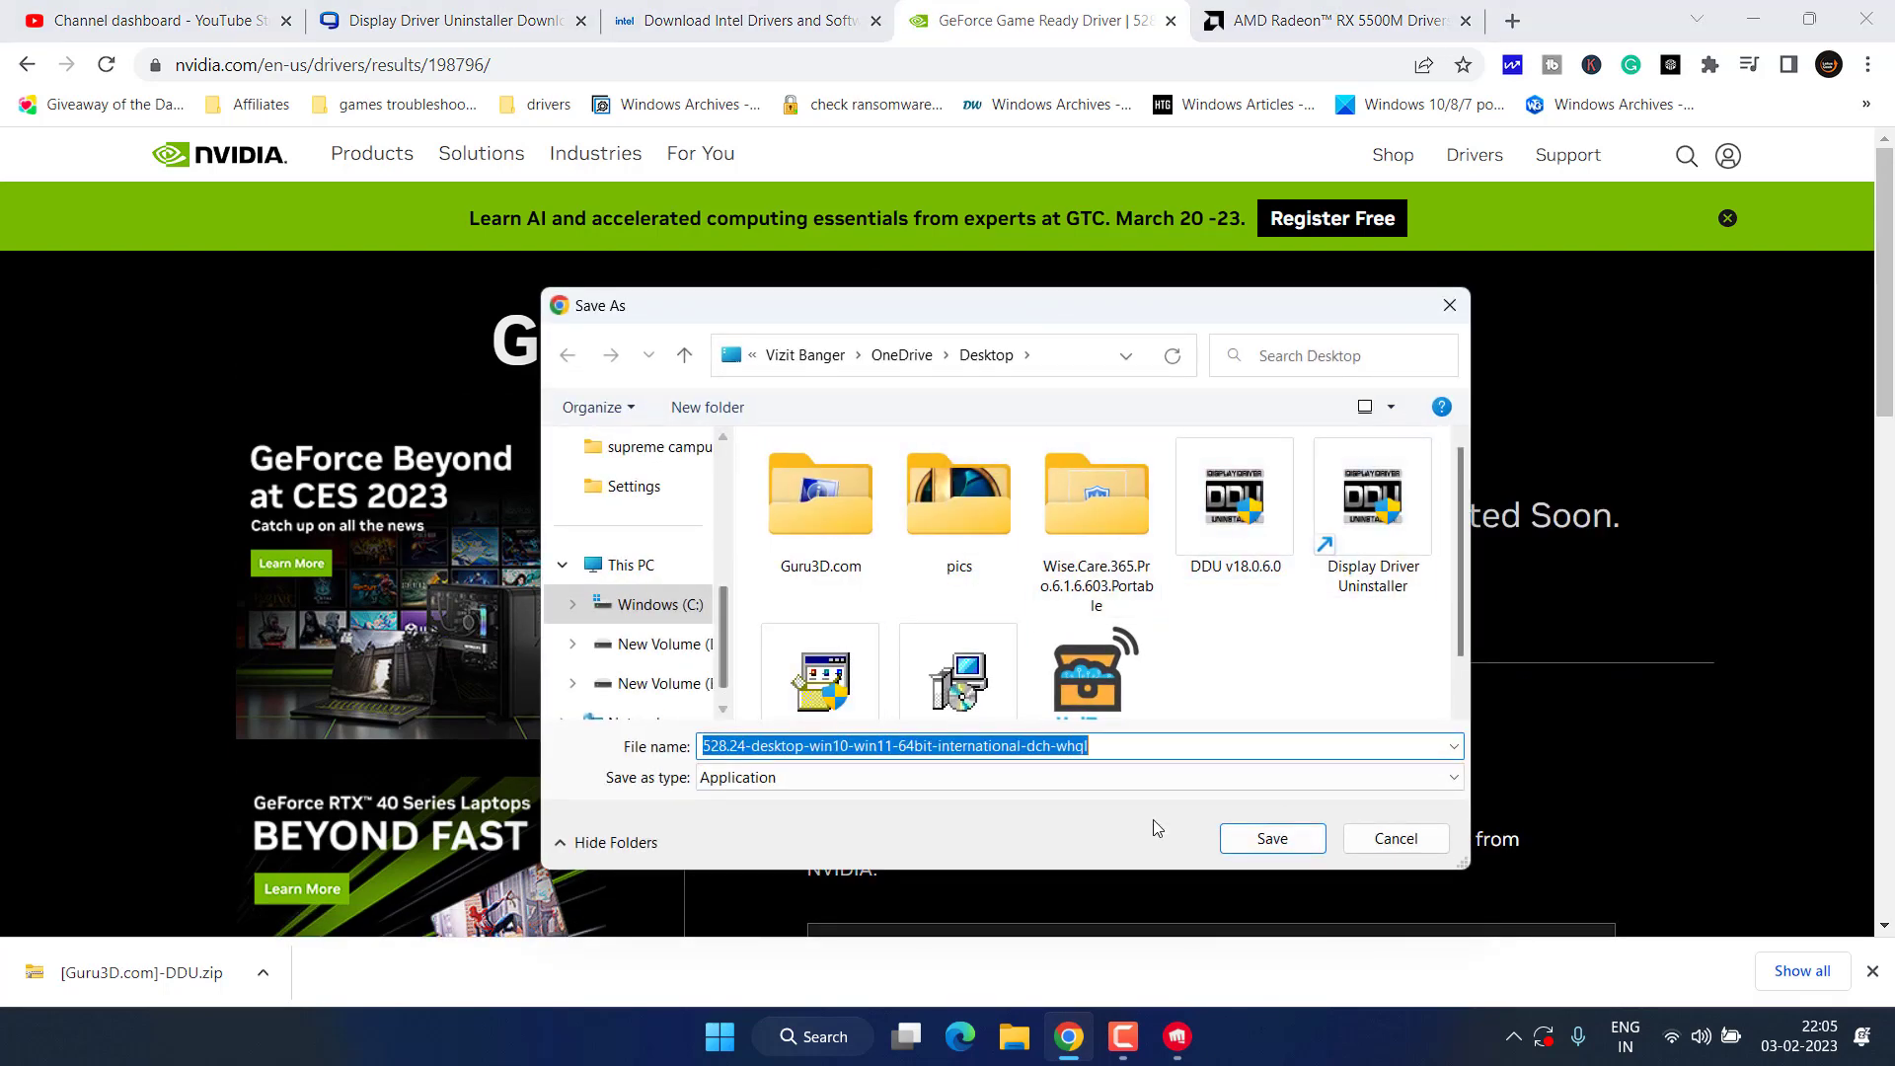
left_click(1398, 838)
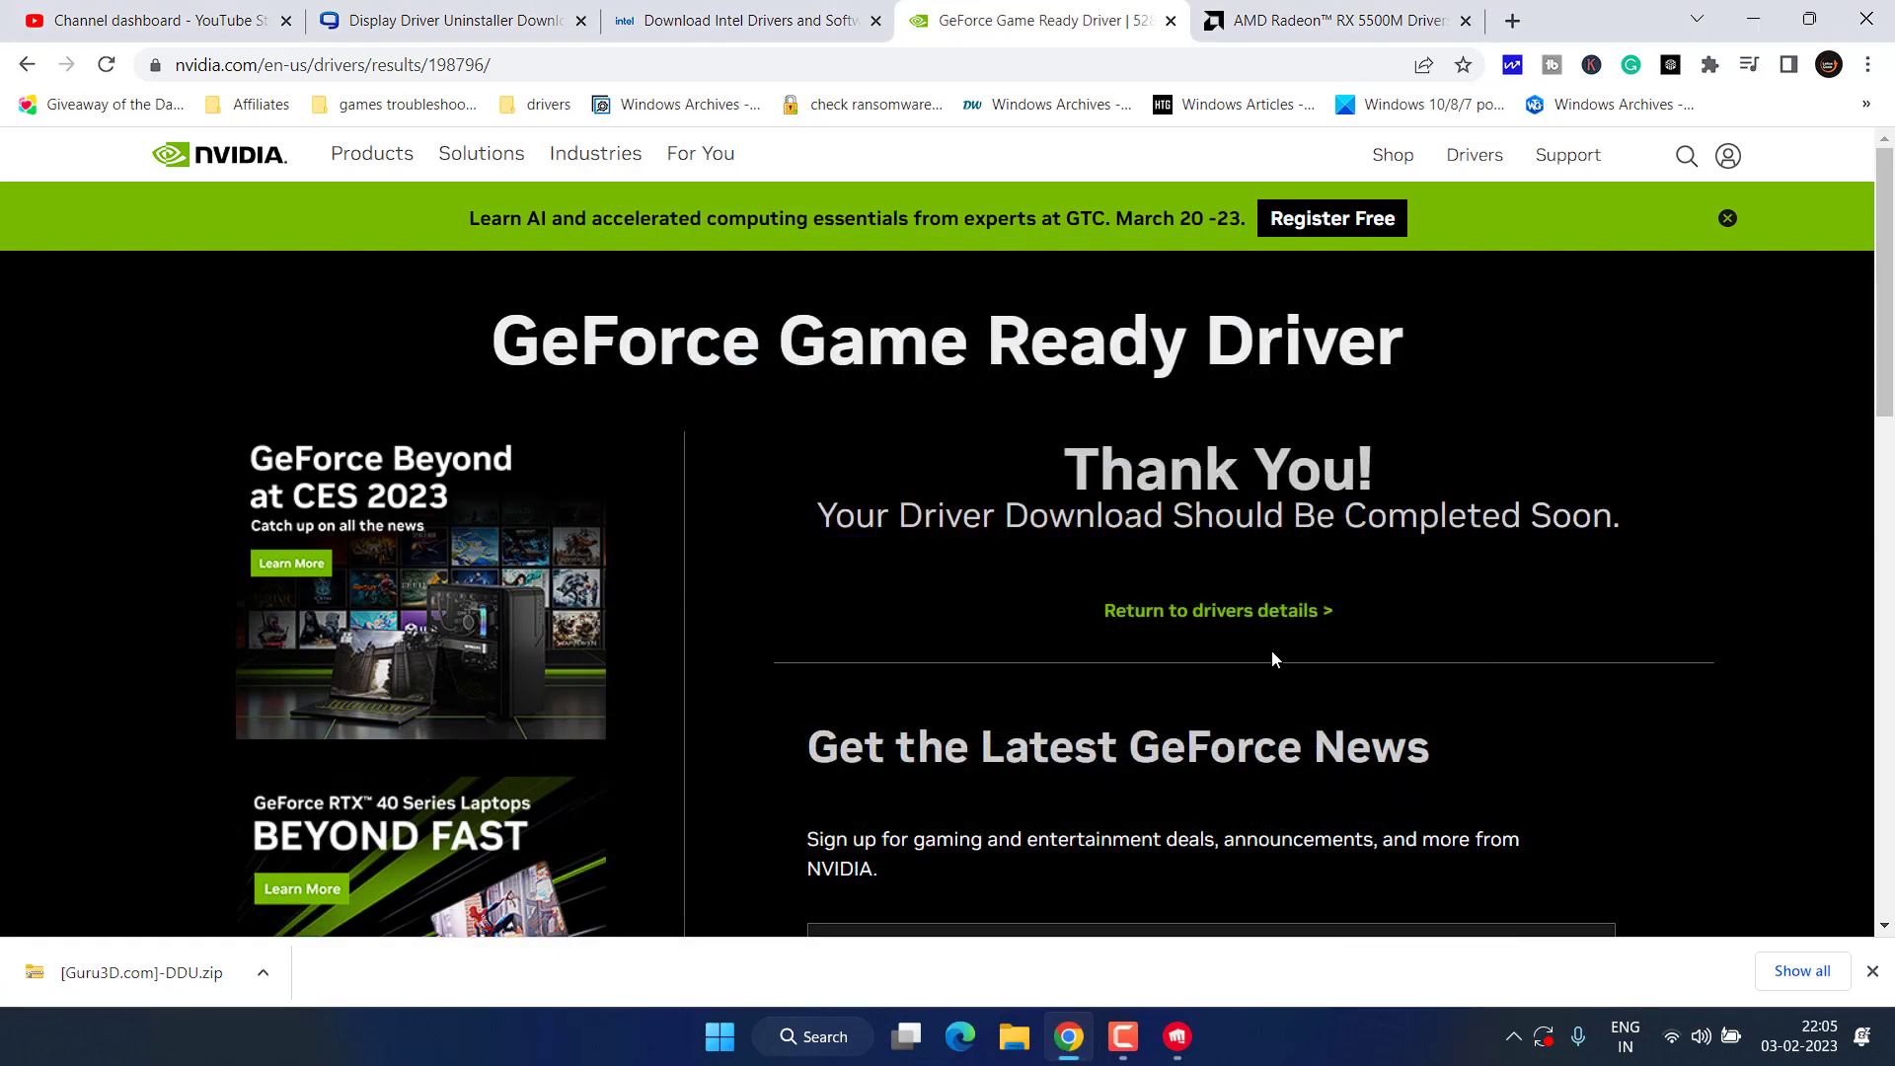
- Switch to Intel's download center, choose the Graphics product category, and look through the listed drivers
left_click(719, 18)
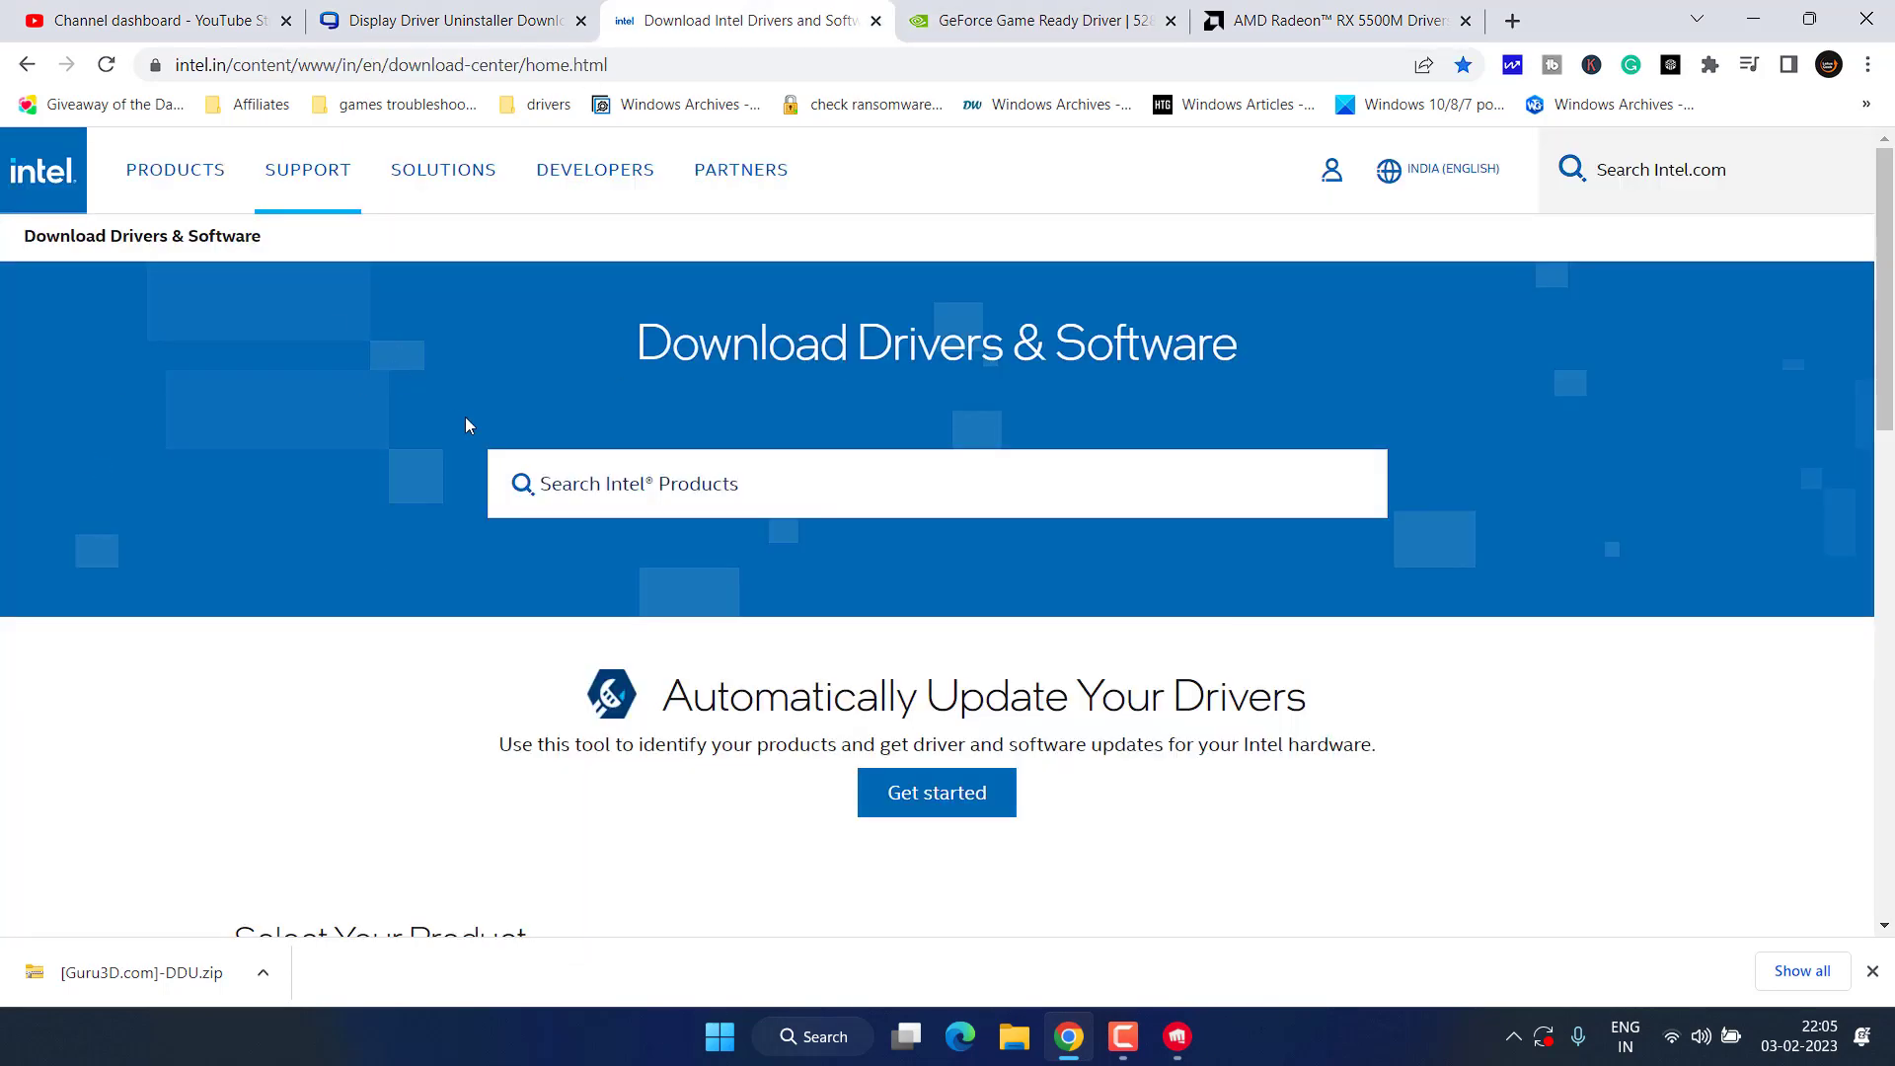
scroll(469, 416, "down", 5)
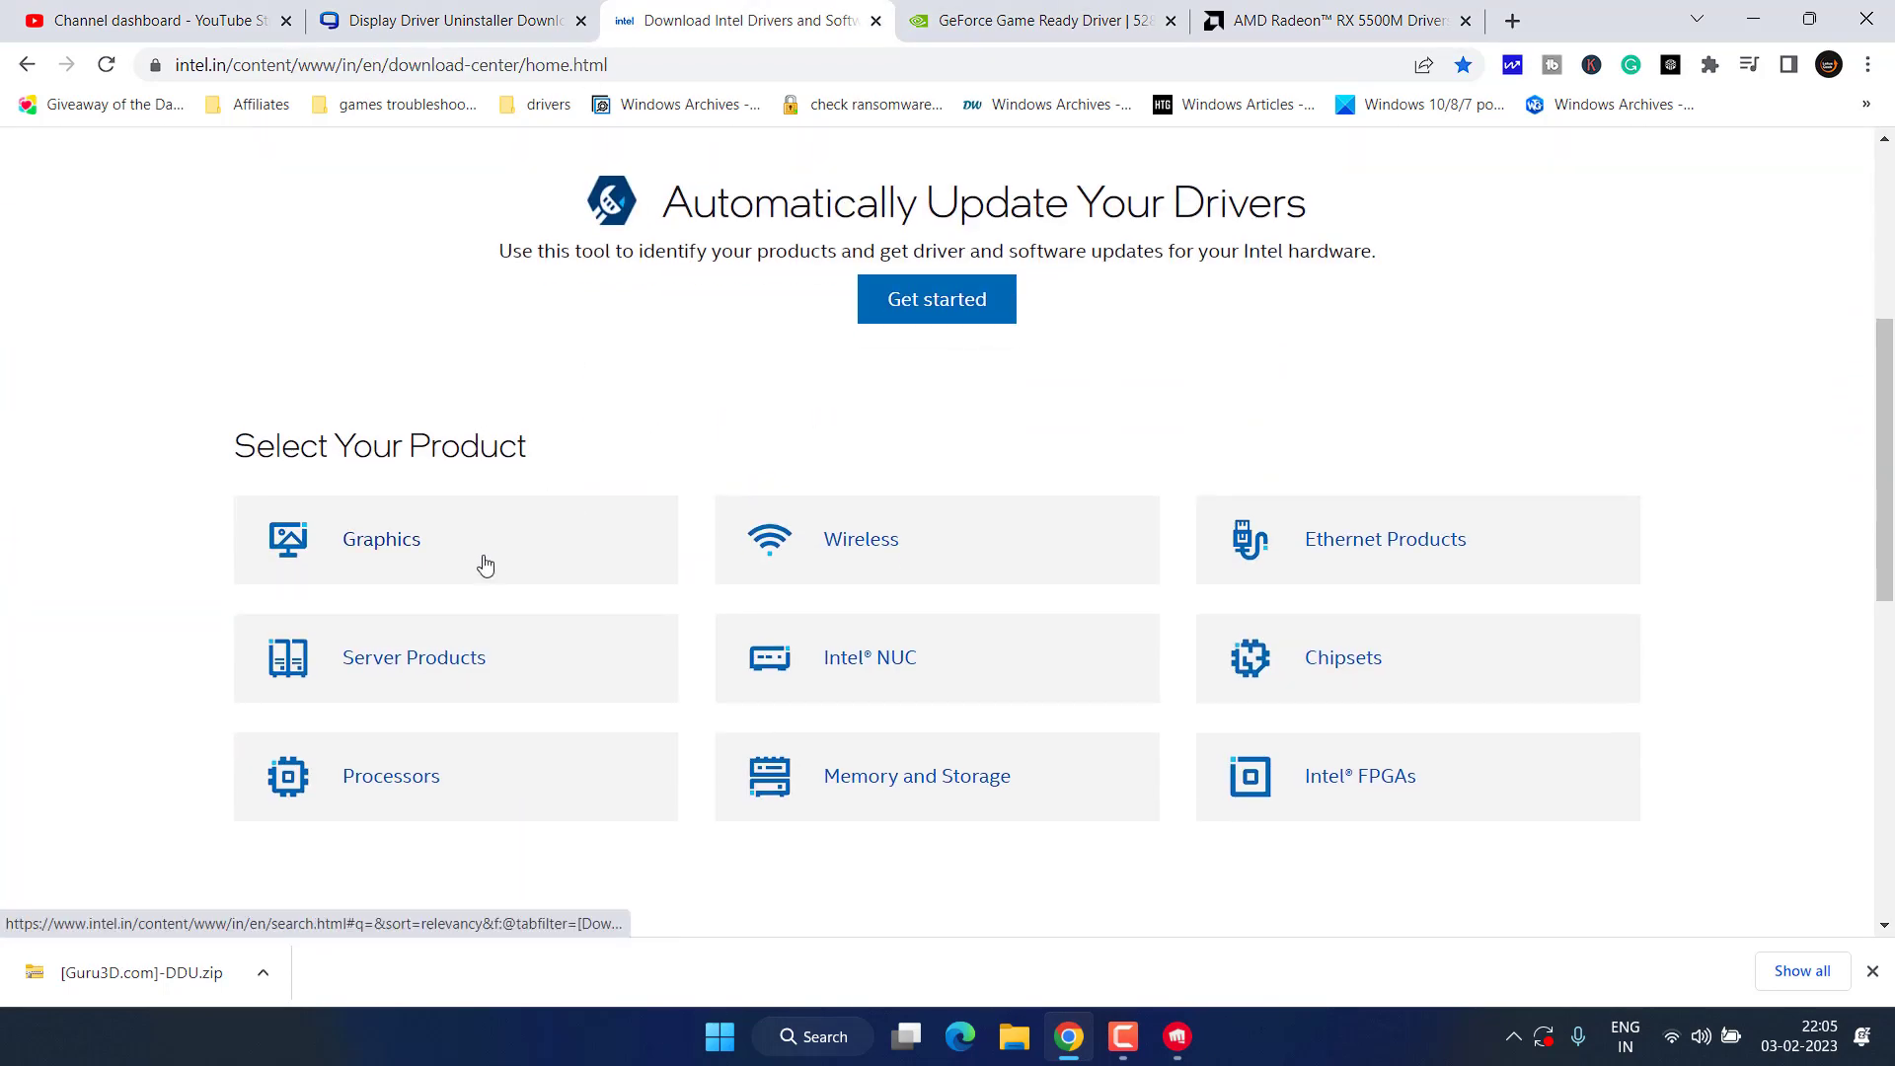
left_click(426, 544)
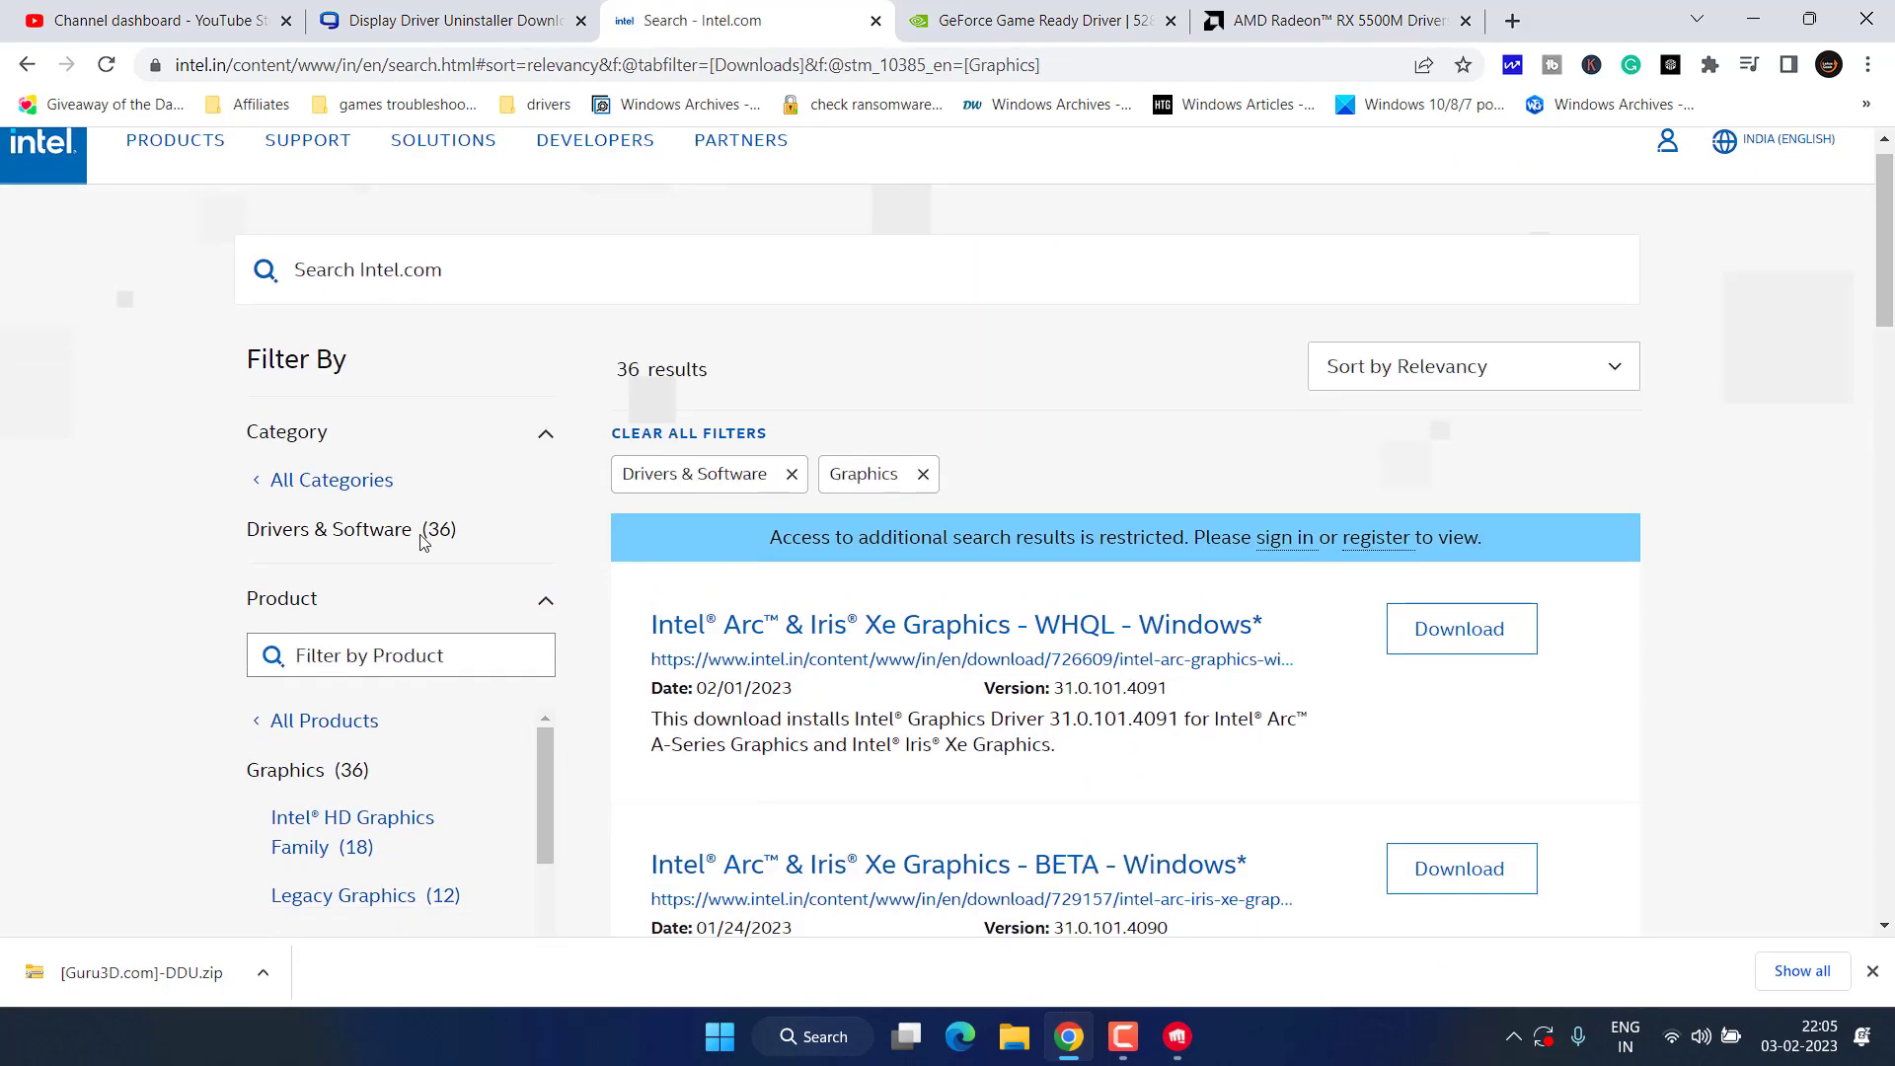
scroll(553, 533, "down", 5)
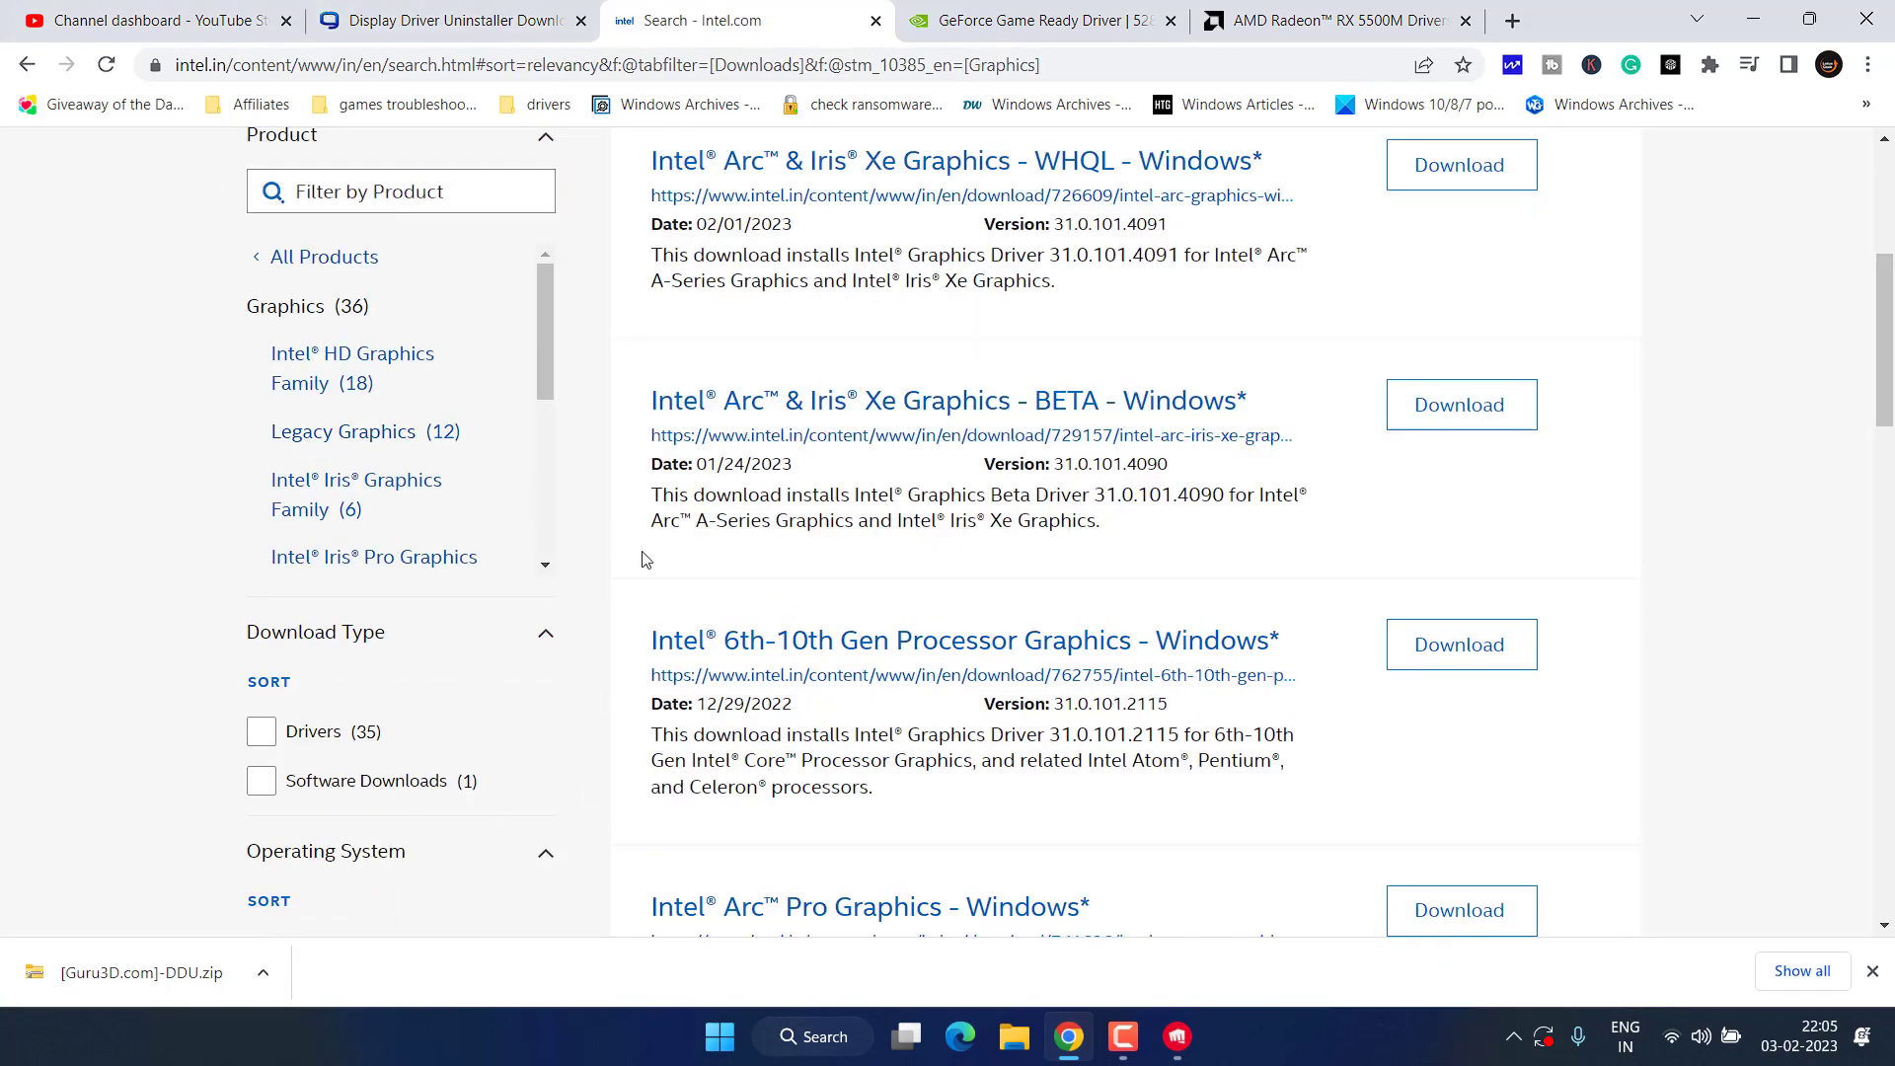
scroll(750, 606, "up", 5)
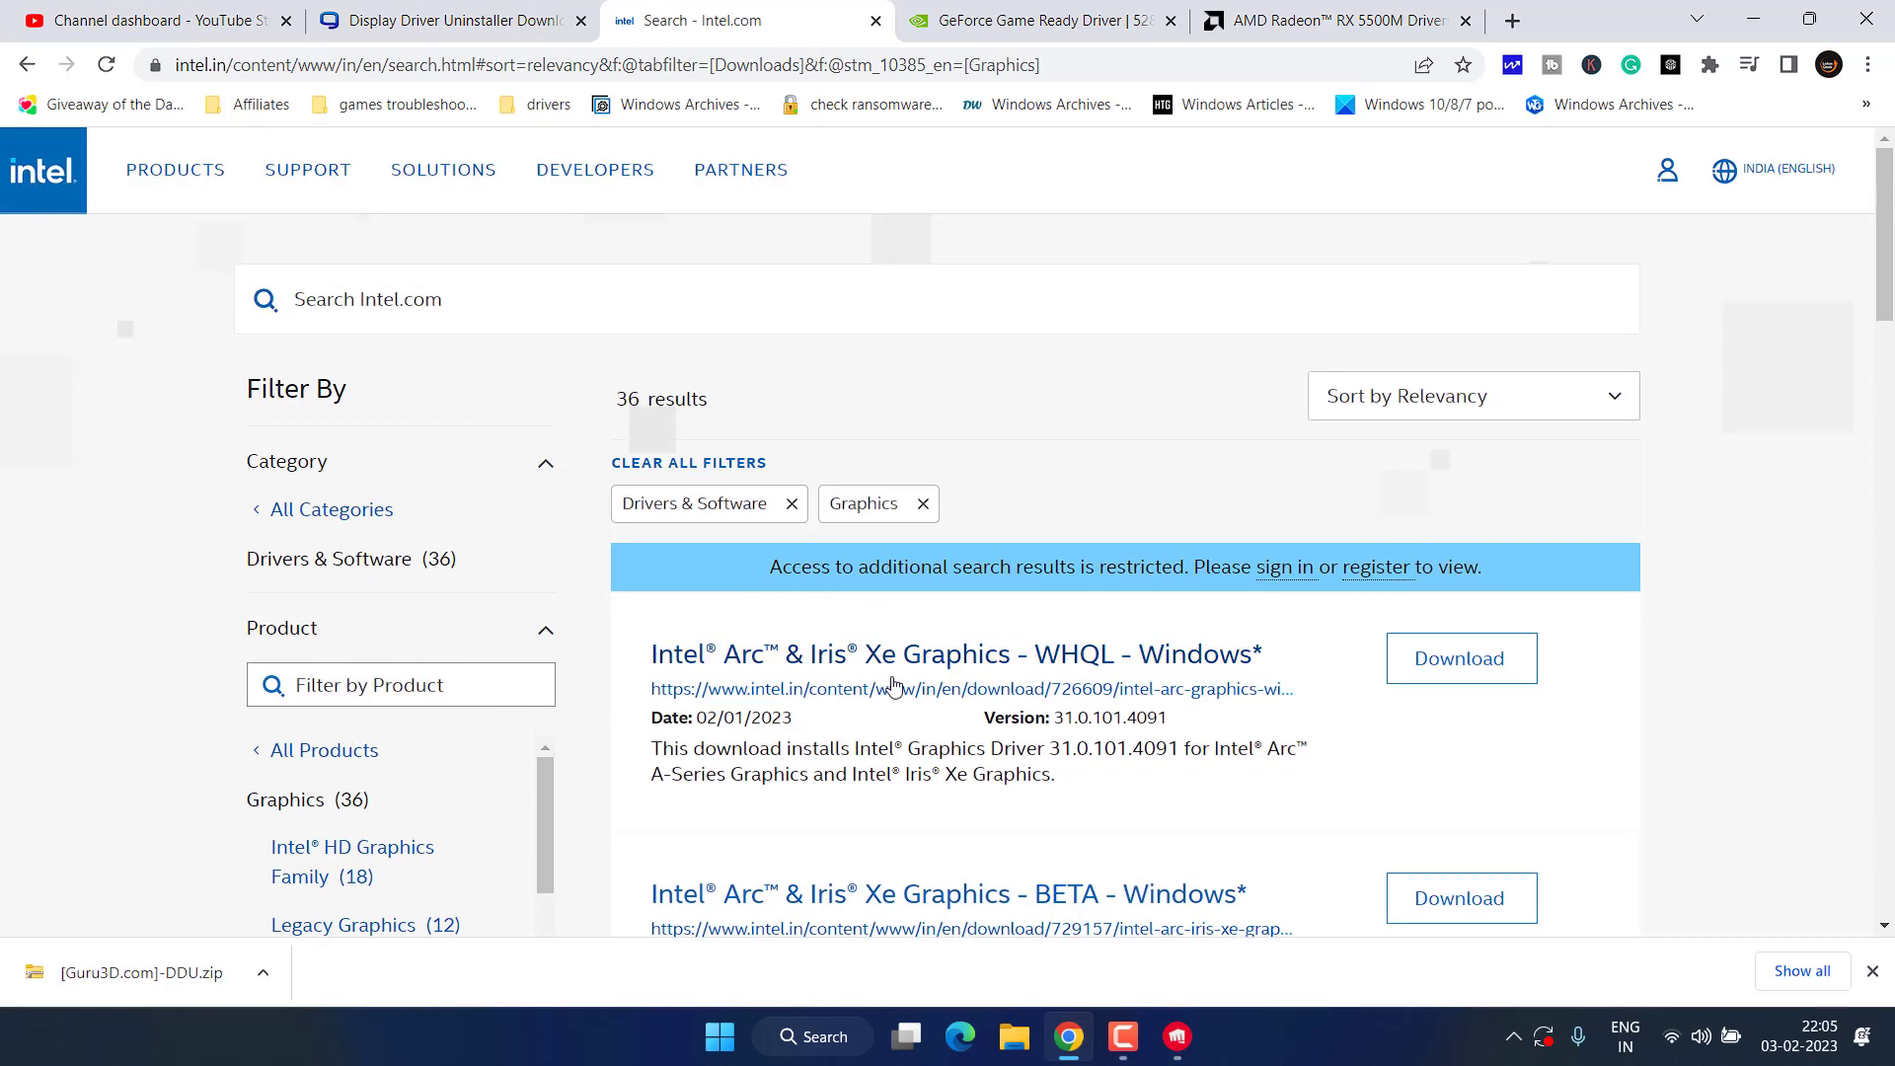
- Start downloading the Intel Arc & Iris Xe Graphics WHQL driver, cancel saving it, and minimize the browser to reveal the desktop
left_click(1439, 668)
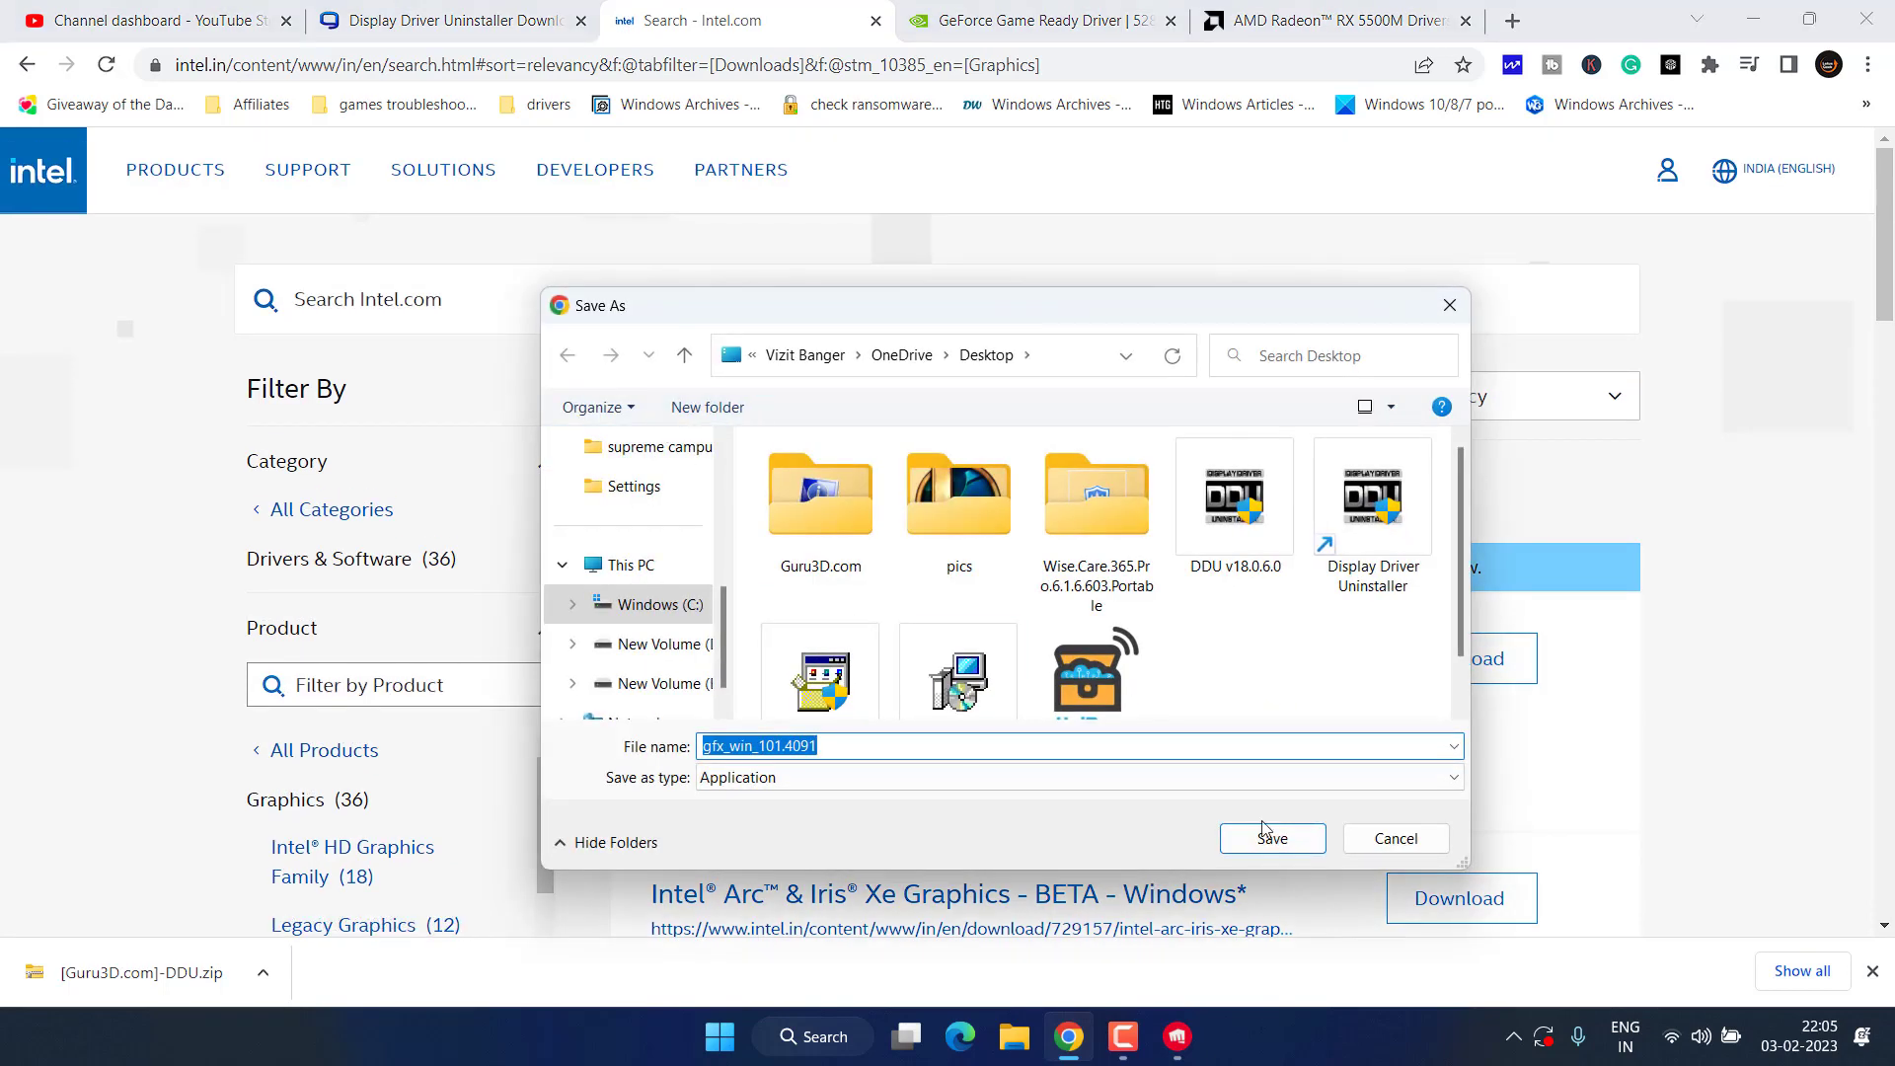
left_click(1374, 837)
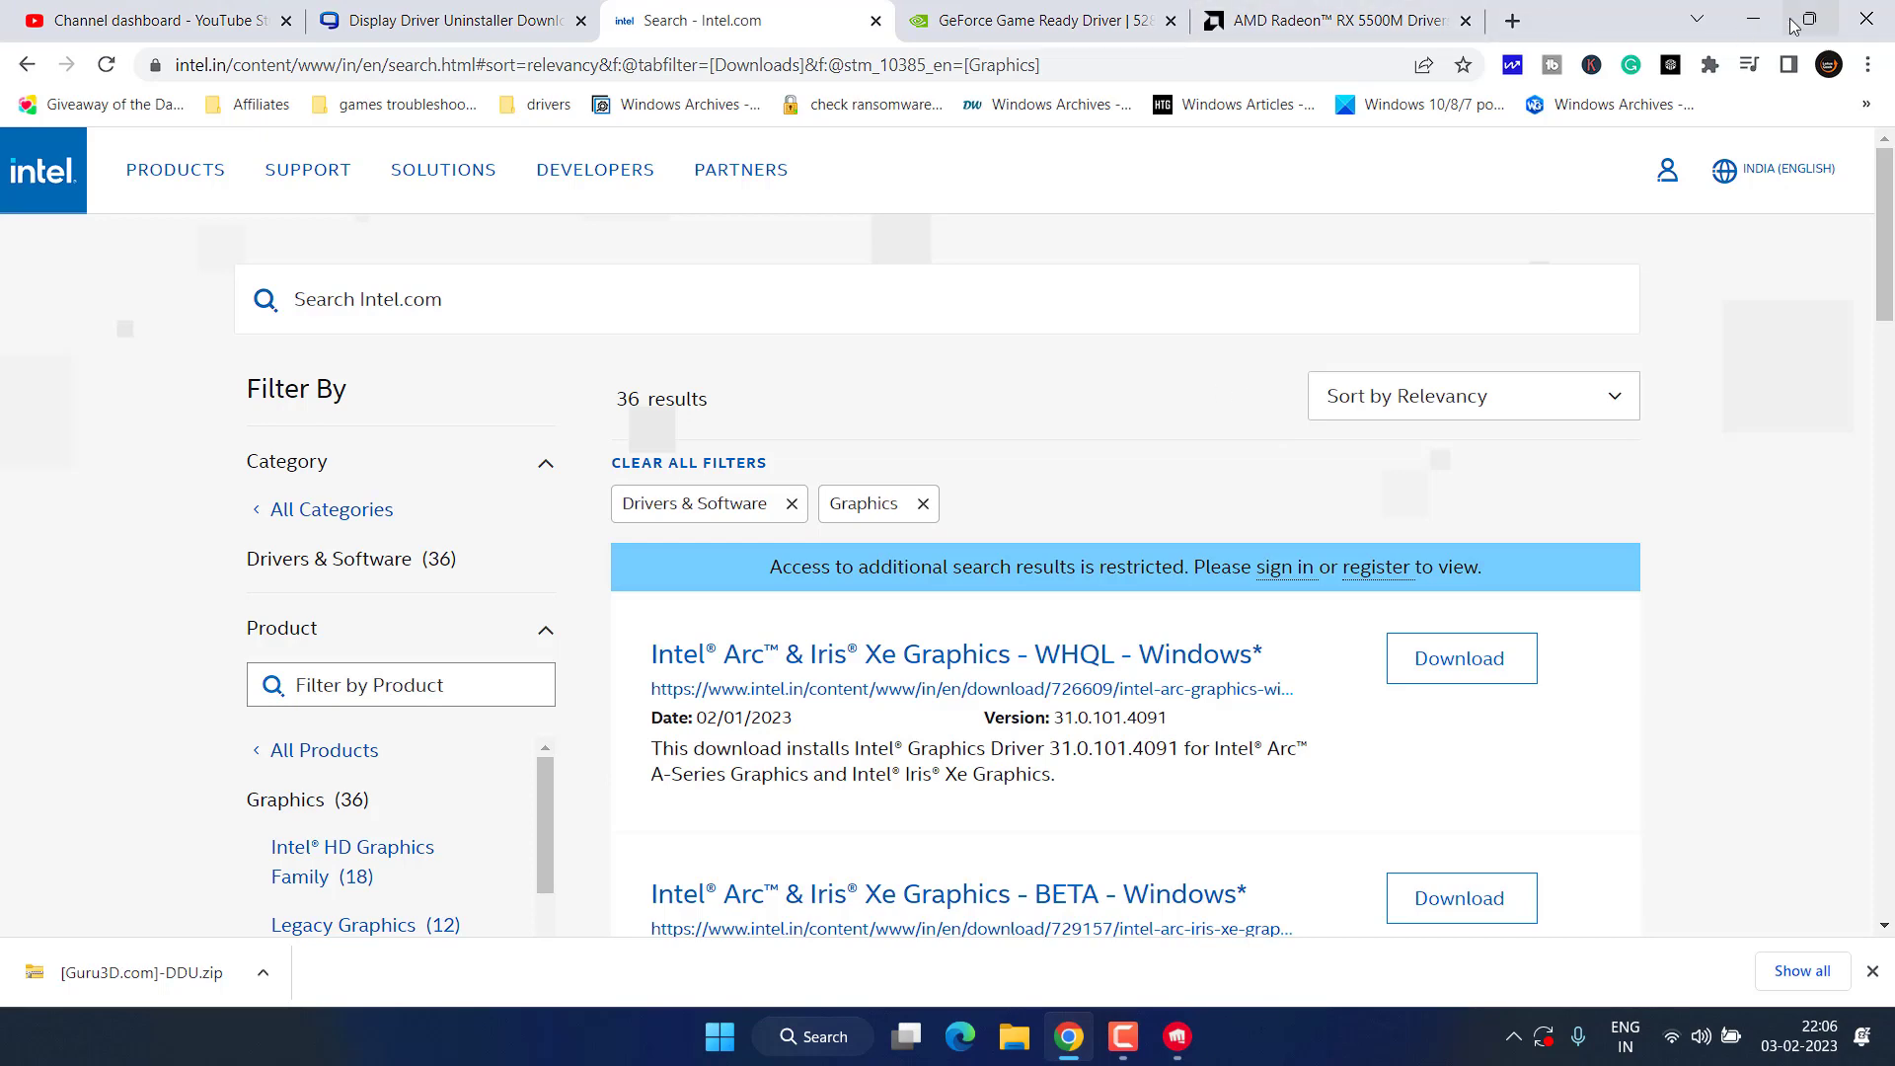
left_click(1755, 7)
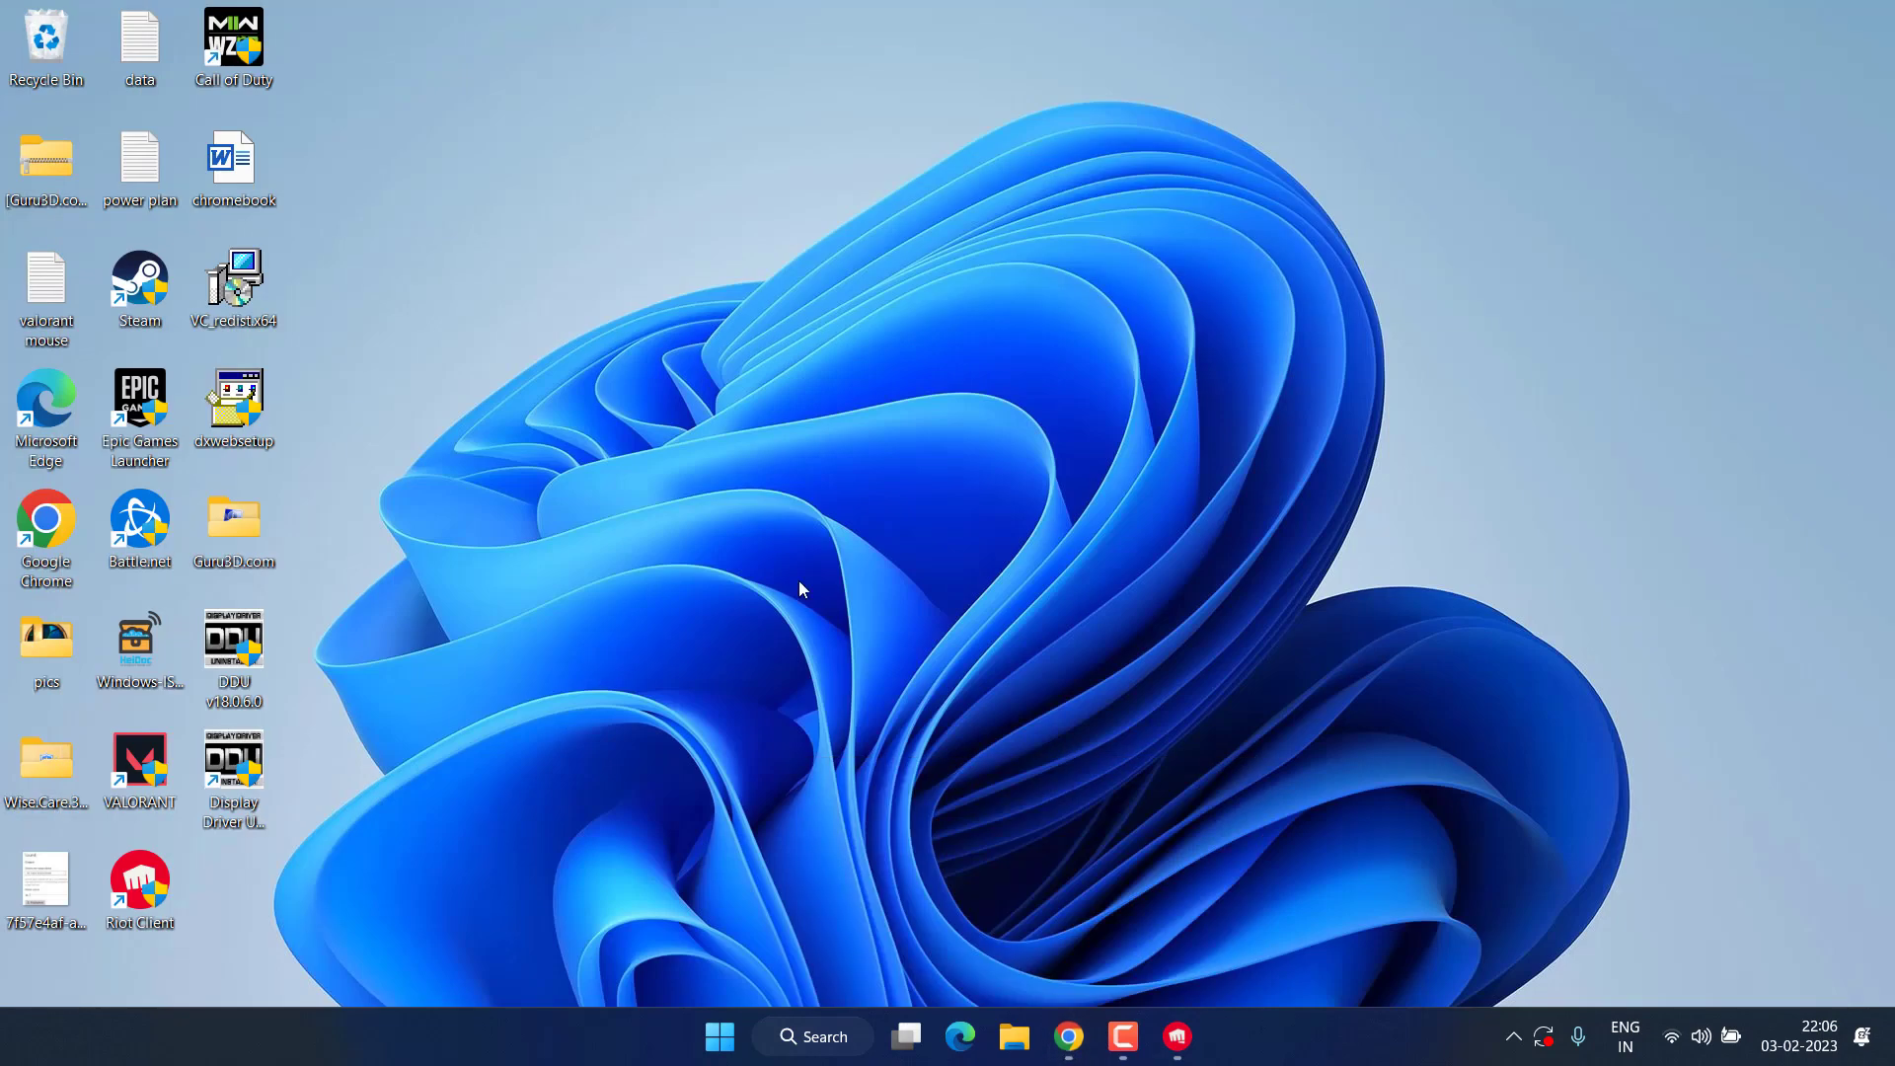